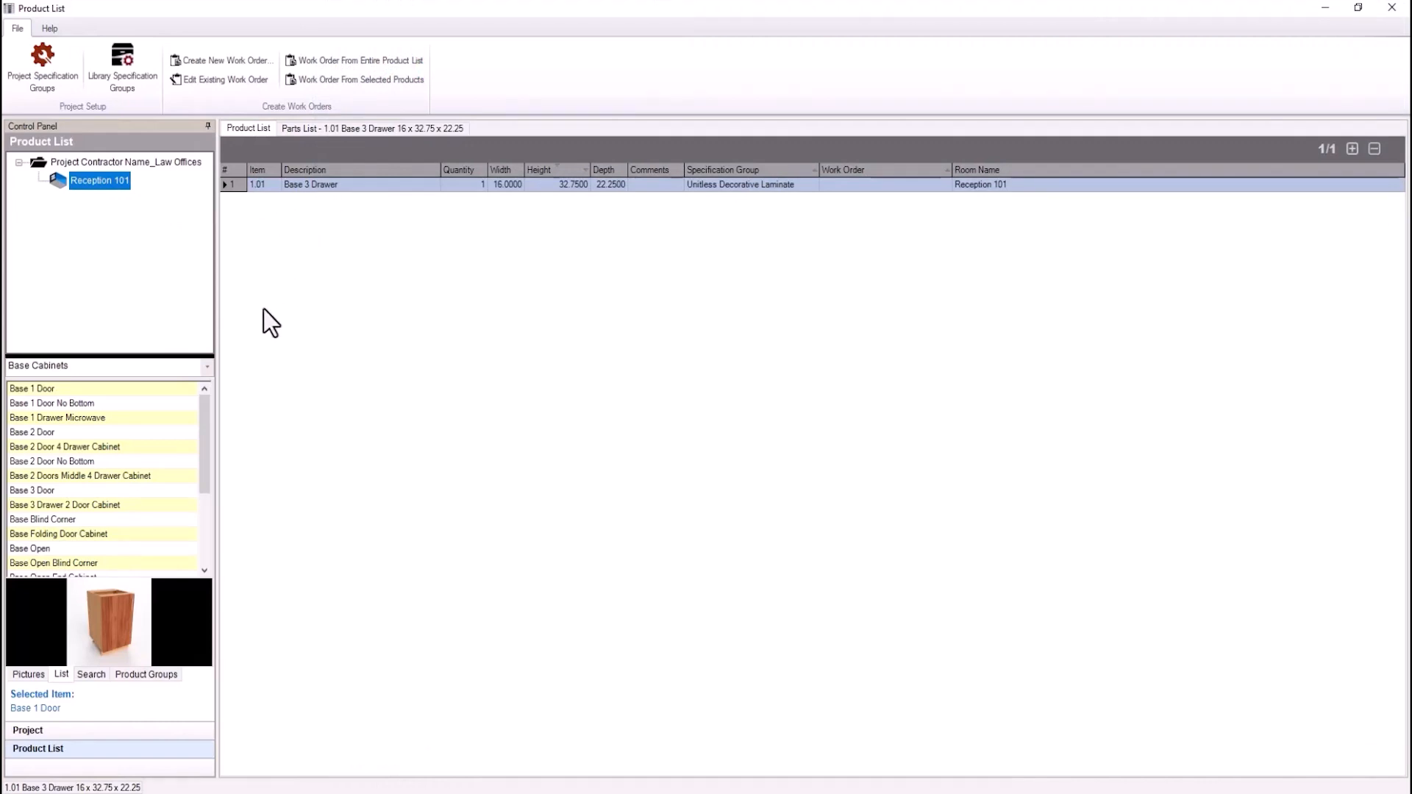
- Add a Pricing Cost Based Estimating Product from the Miscellaneous category and set its number of parts to 6
left_click(206, 368)
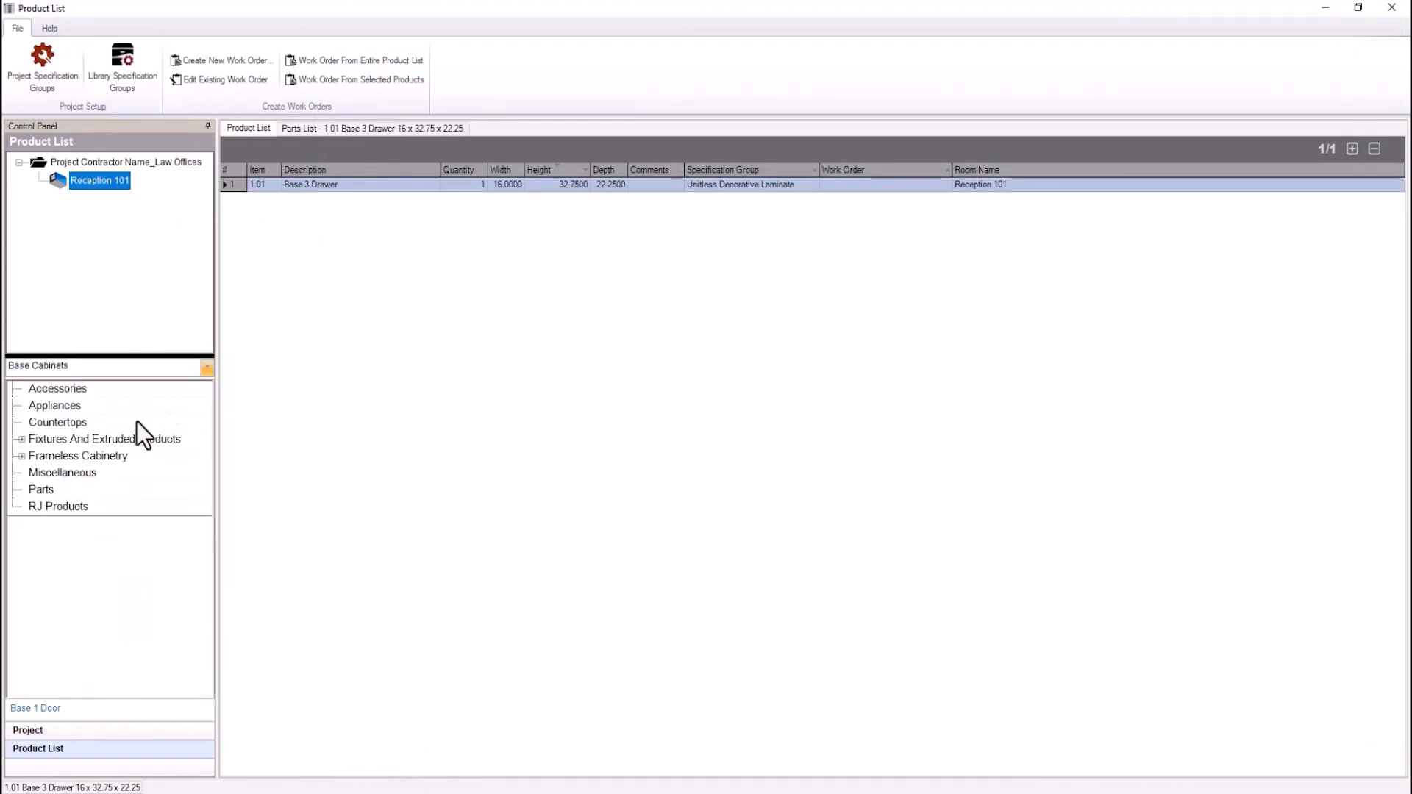
left_click(50, 474)
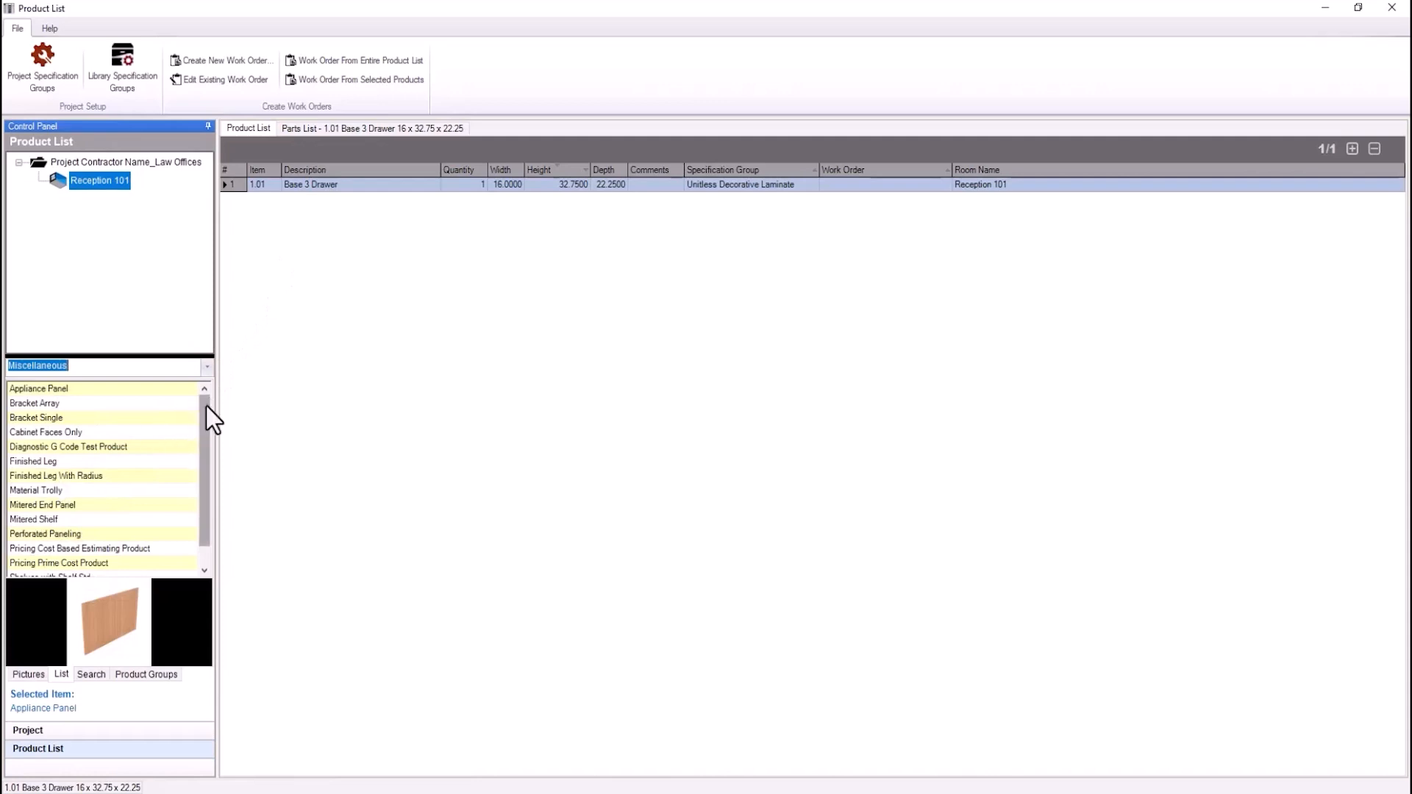
left_click_drag(206, 406, 206, 471)
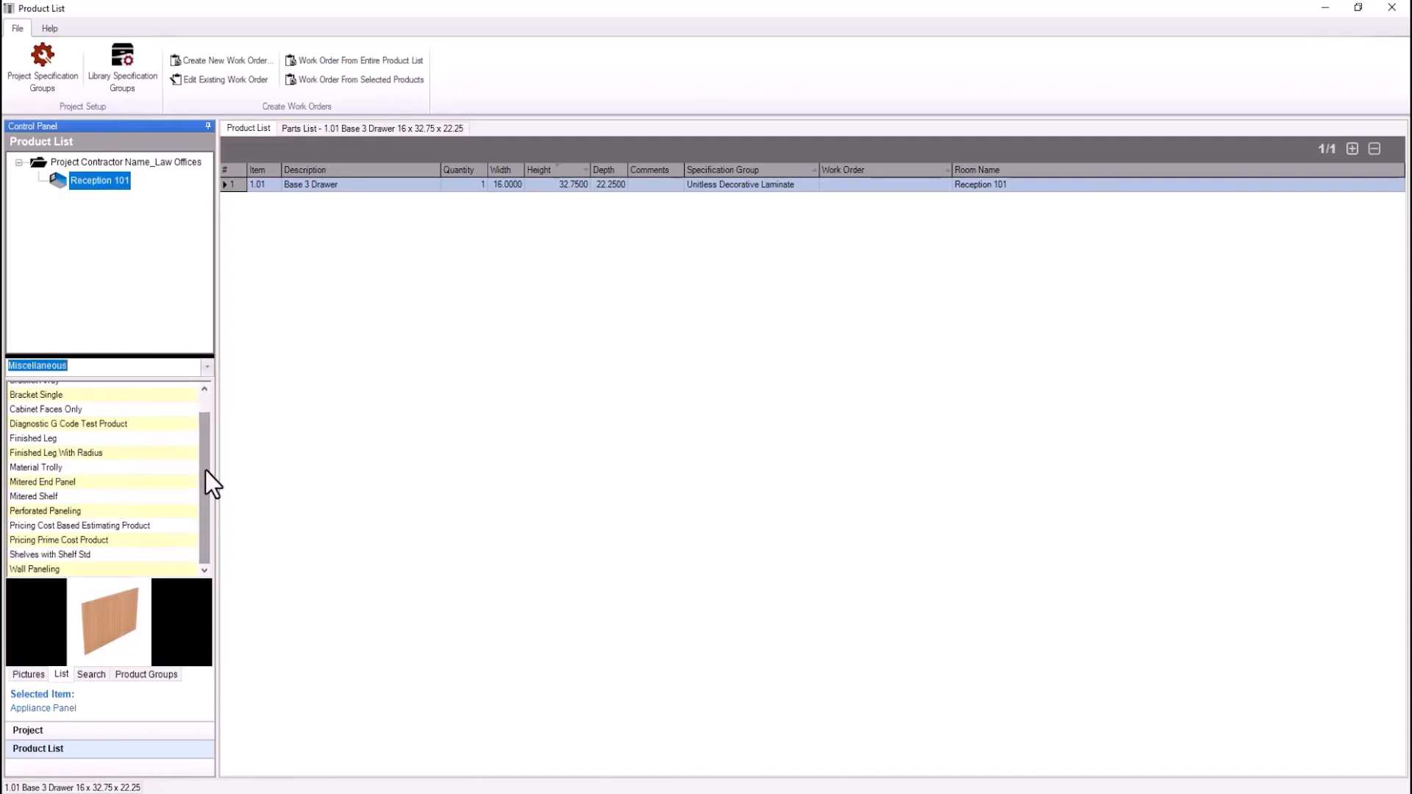
left_click(52, 526)
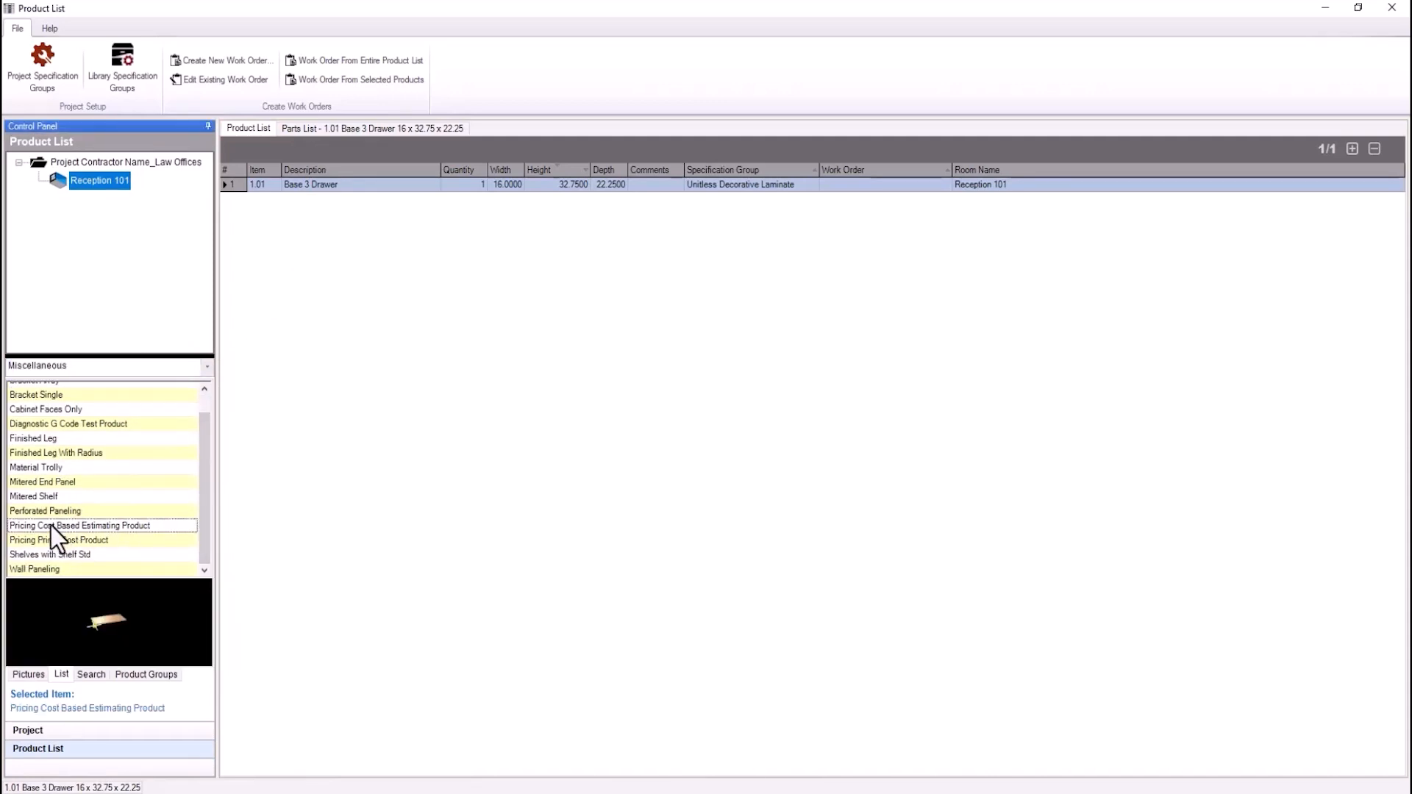
right_click(52, 526)
left_click(95, 537)
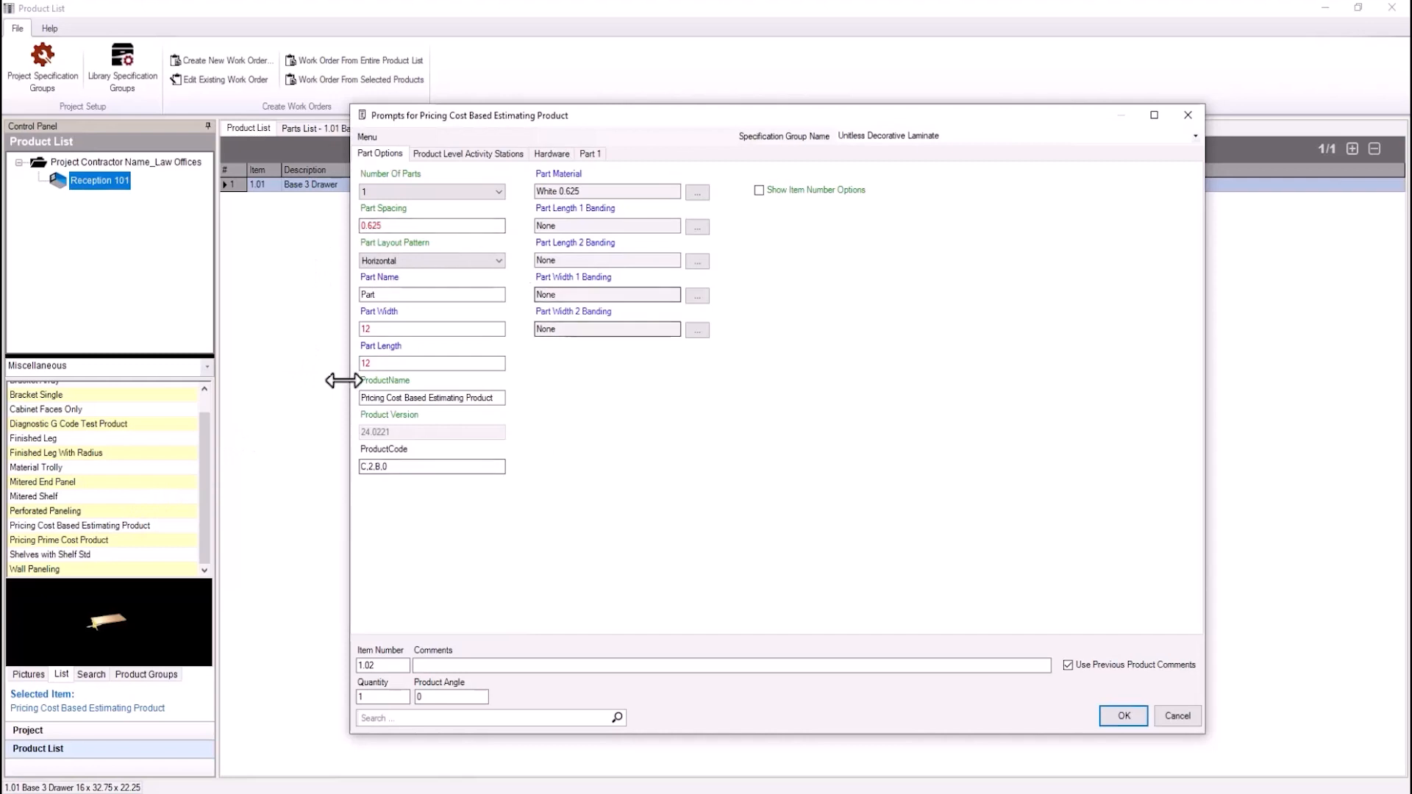
left_click(496, 193)
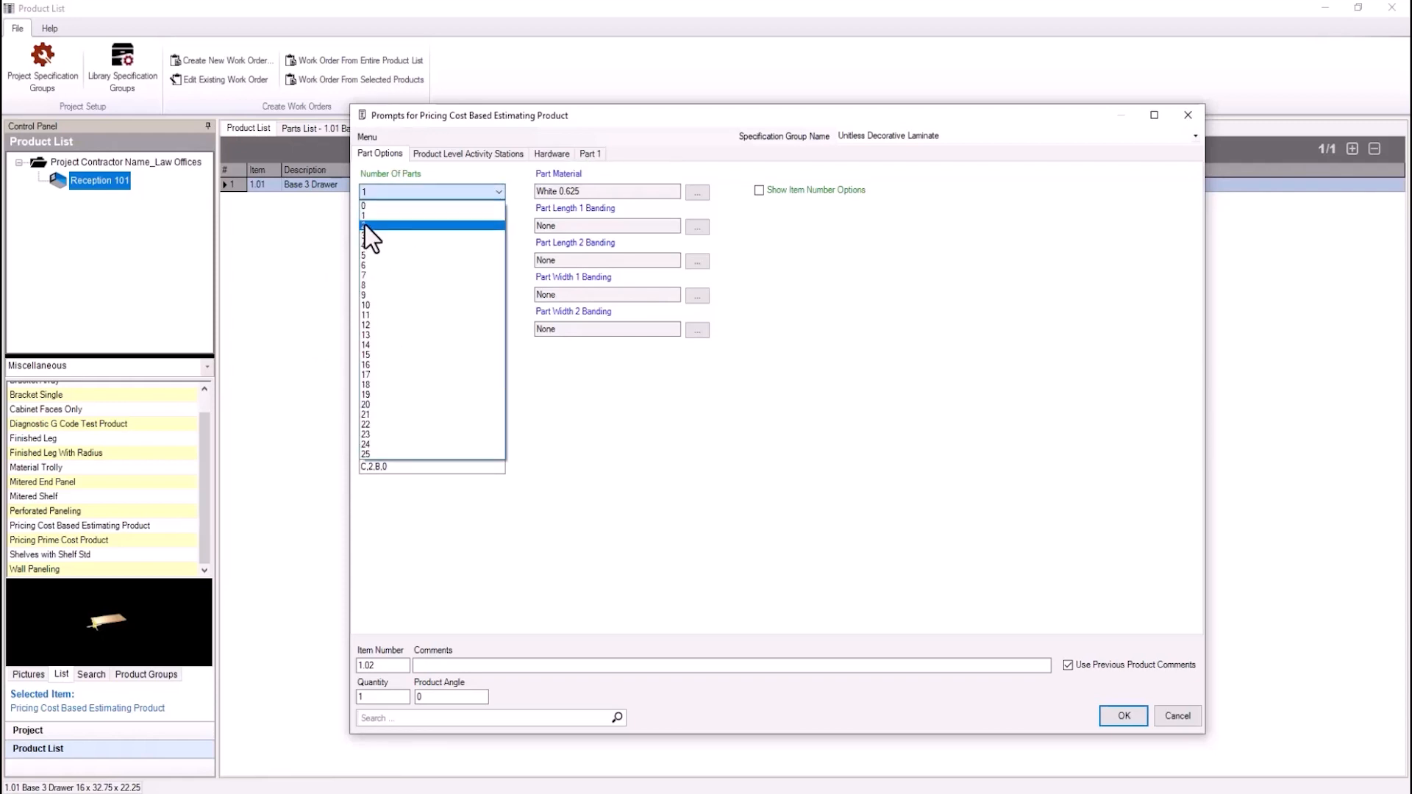
left_click(362, 264)
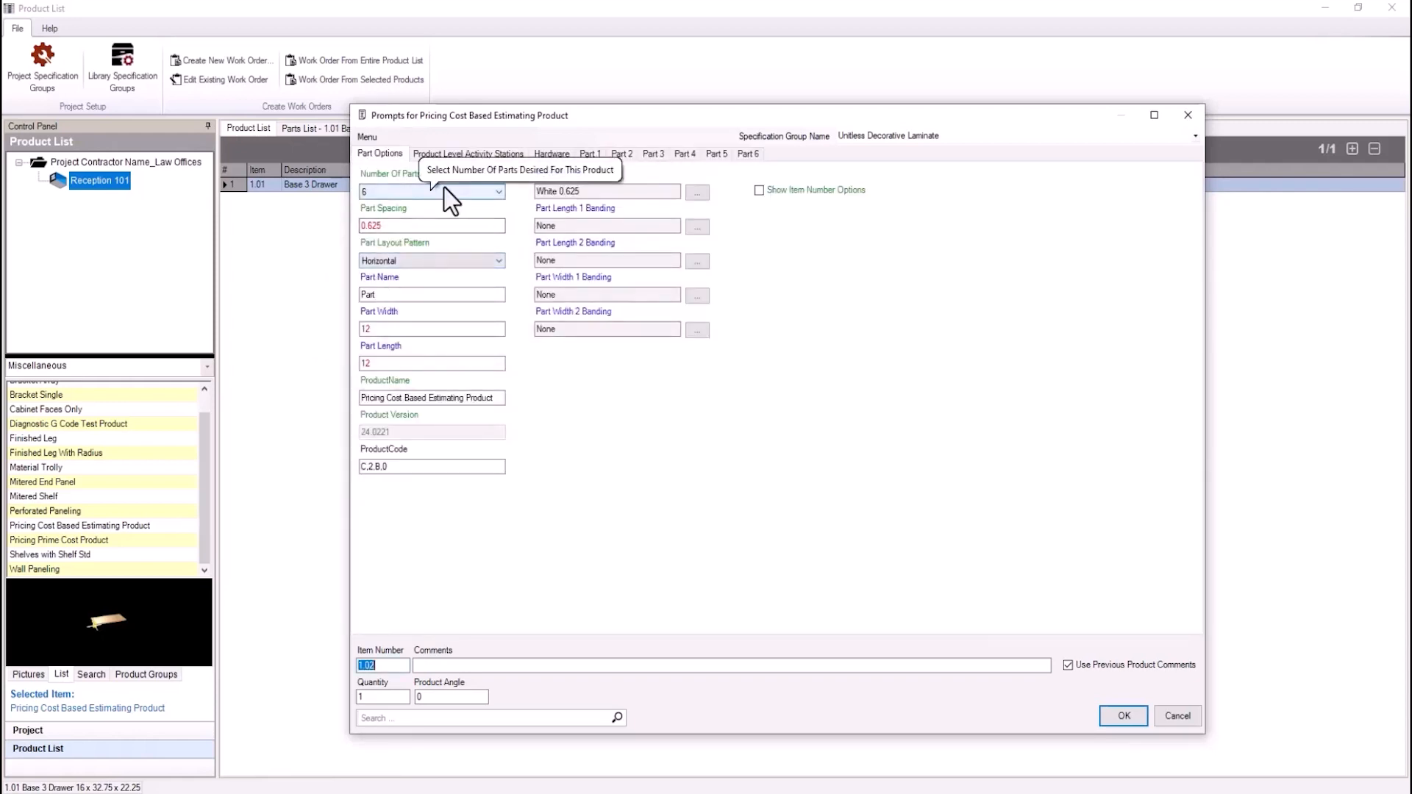
- Define Part 1 as Stud with quantity 12, width 3.5, length 30.5 and Plywood 0.75in material
left_click(590, 154)
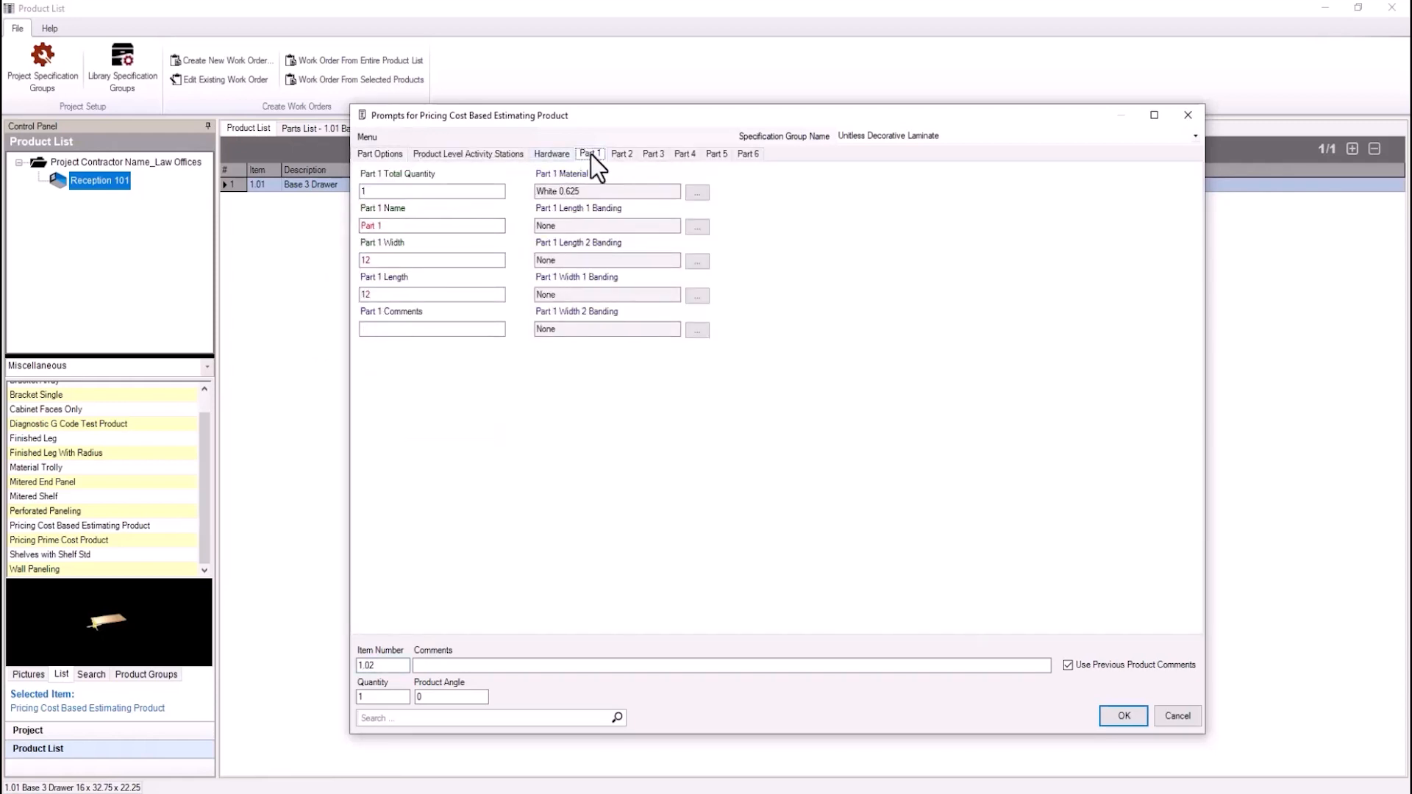
left_click_drag(395, 228, 353, 227)
key("Tab")
type("3.5")
key("Tab")
type("30.5")
left_click(698, 192)
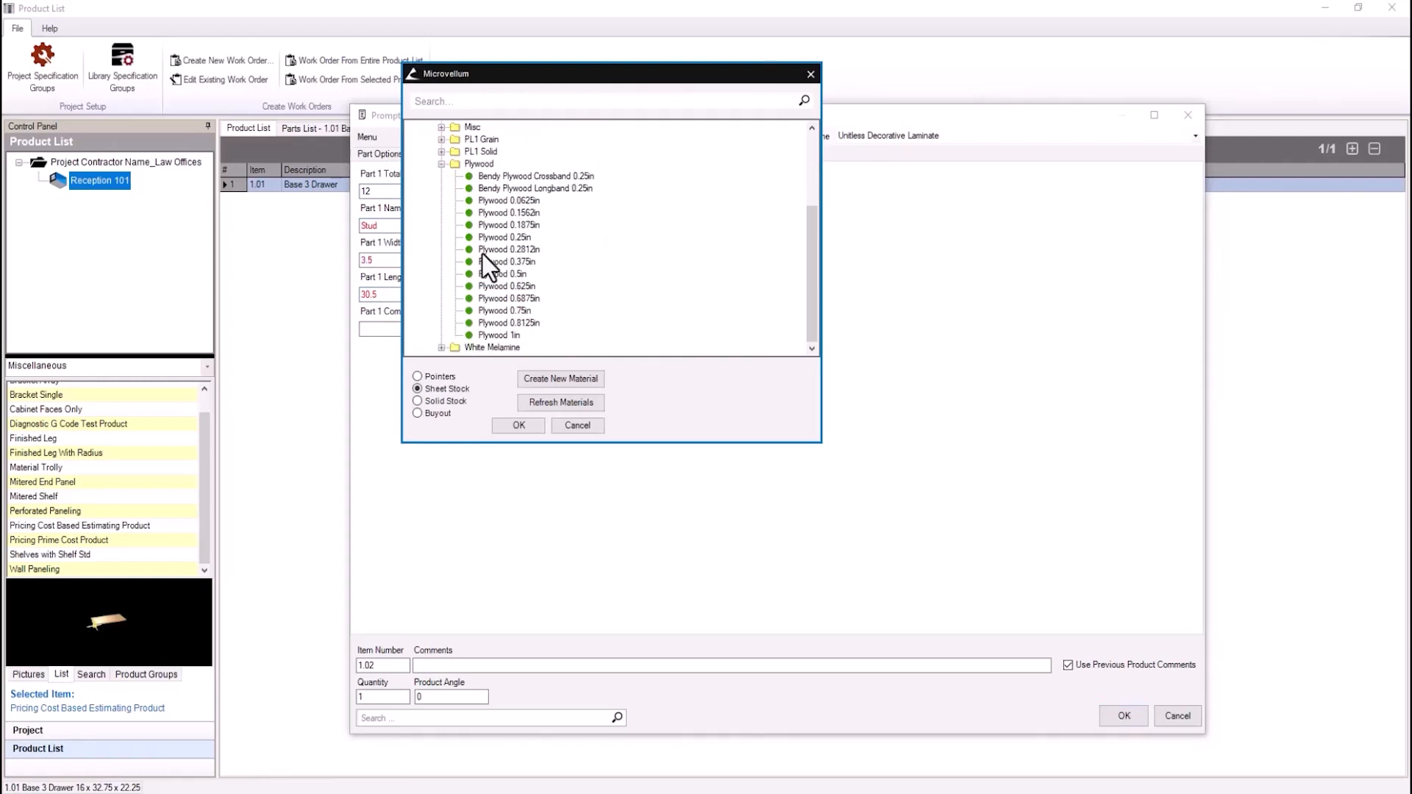
left_click(487, 310)
left_click(515, 424)
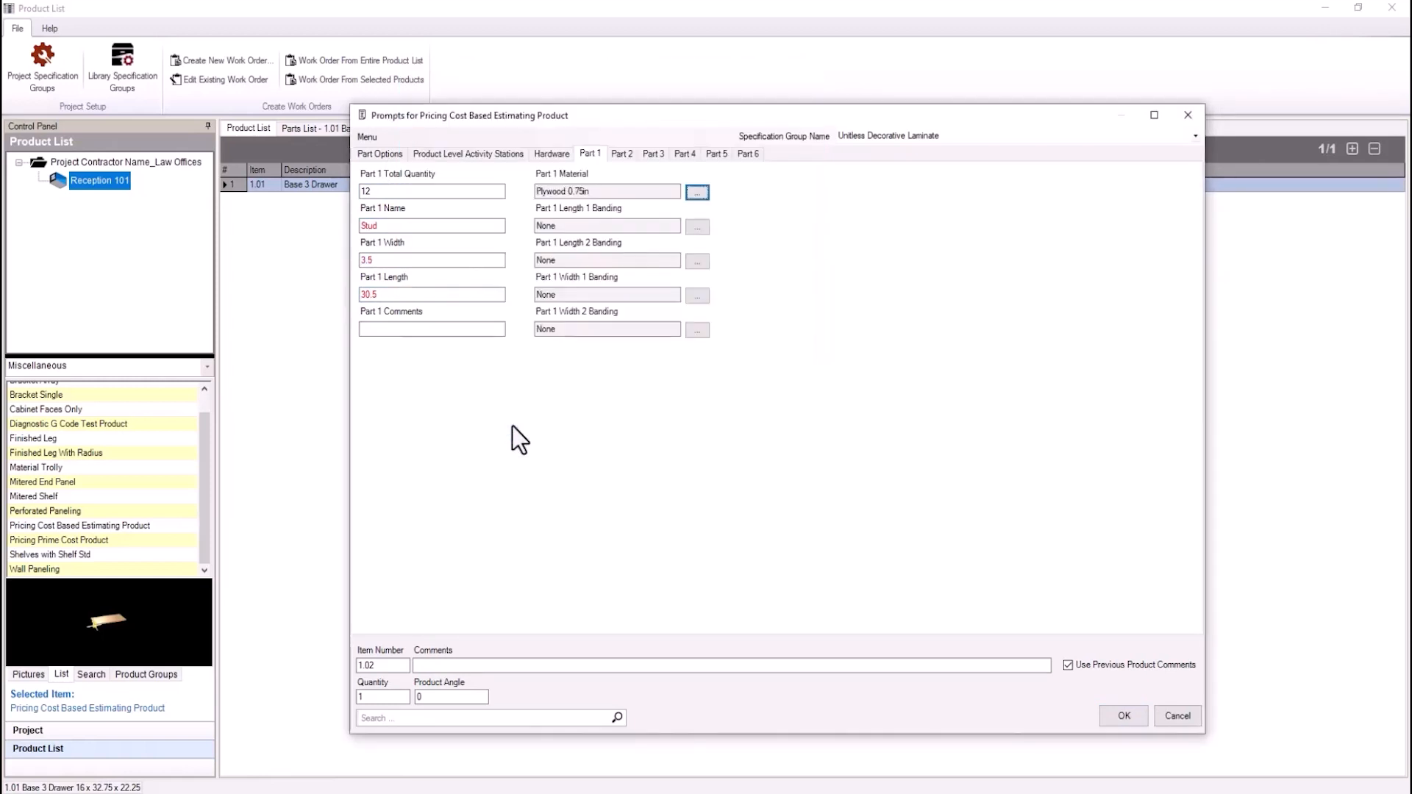
- Set both length bandings of the Part 5 End Panel to 0.0312 ABS Decorative Grain and display Part 6's options
left_click(622, 154)
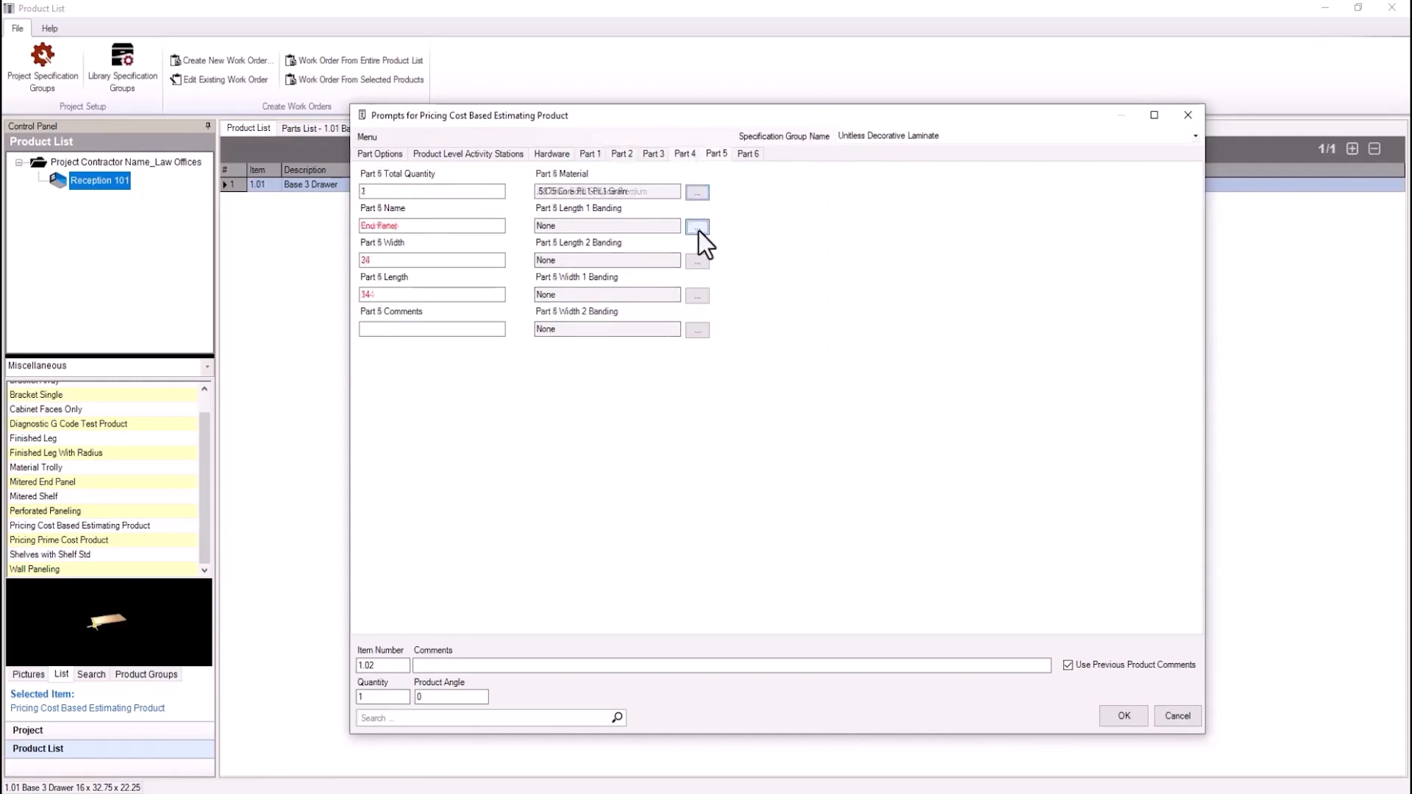
left_click(698, 226)
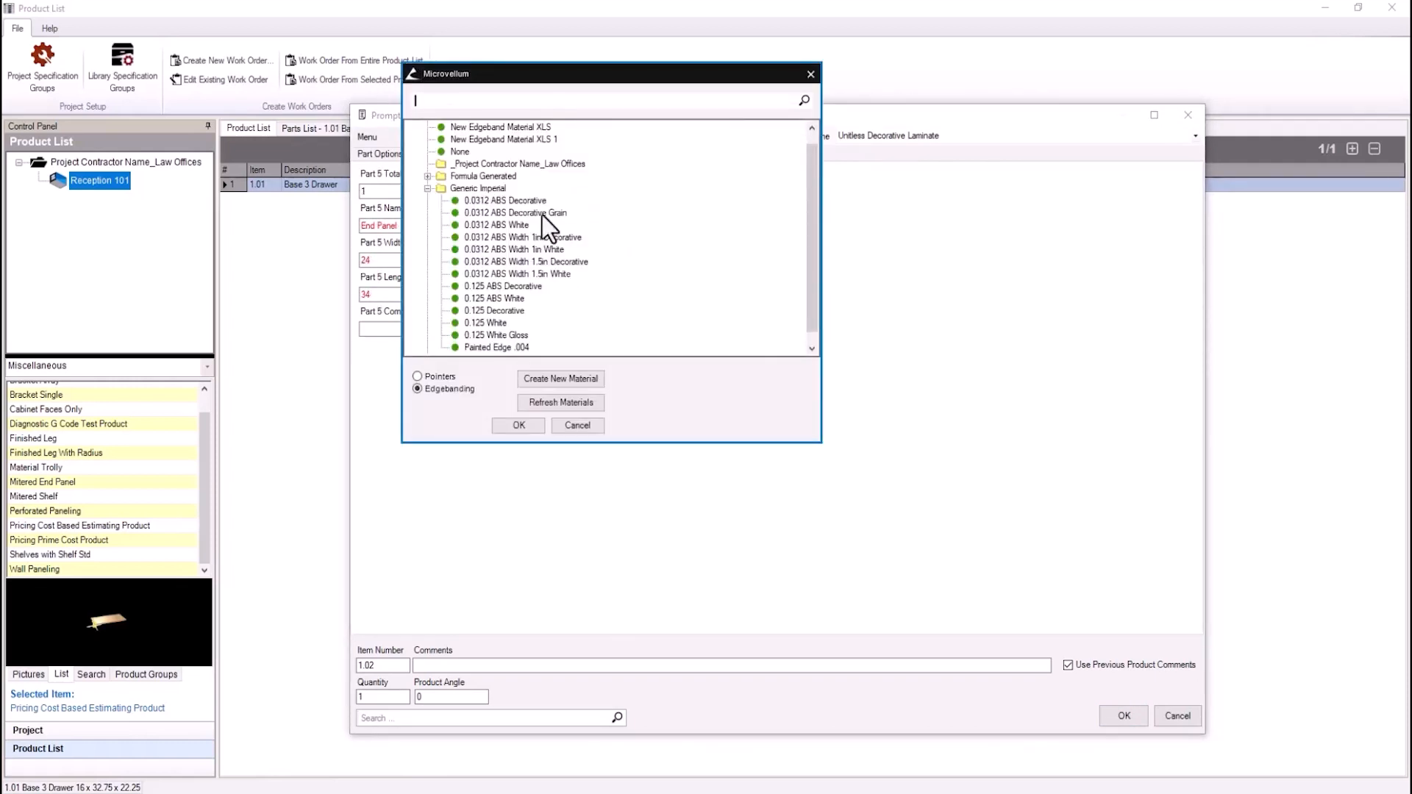
double_click(542, 213)
left_click(695, 262)
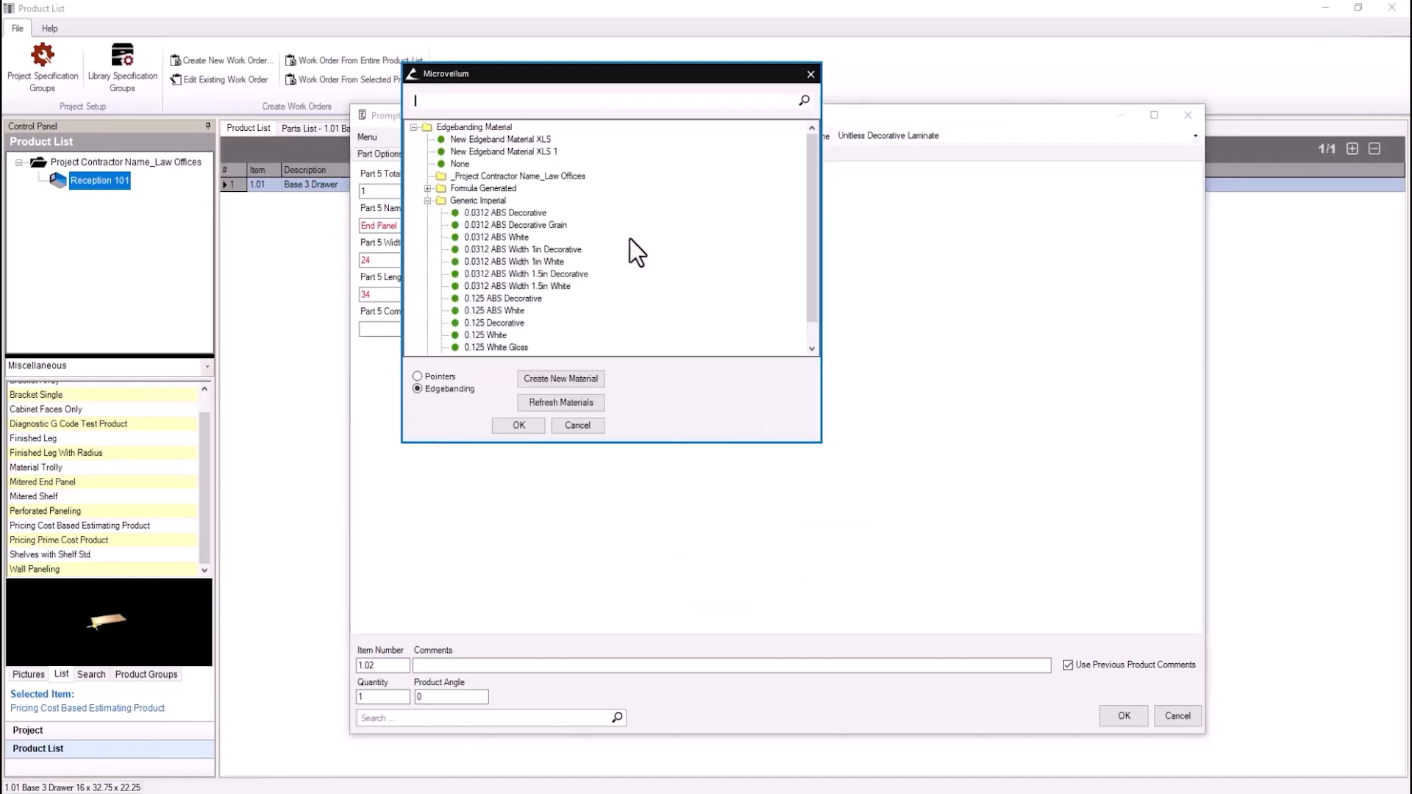
double_click(537, 225)
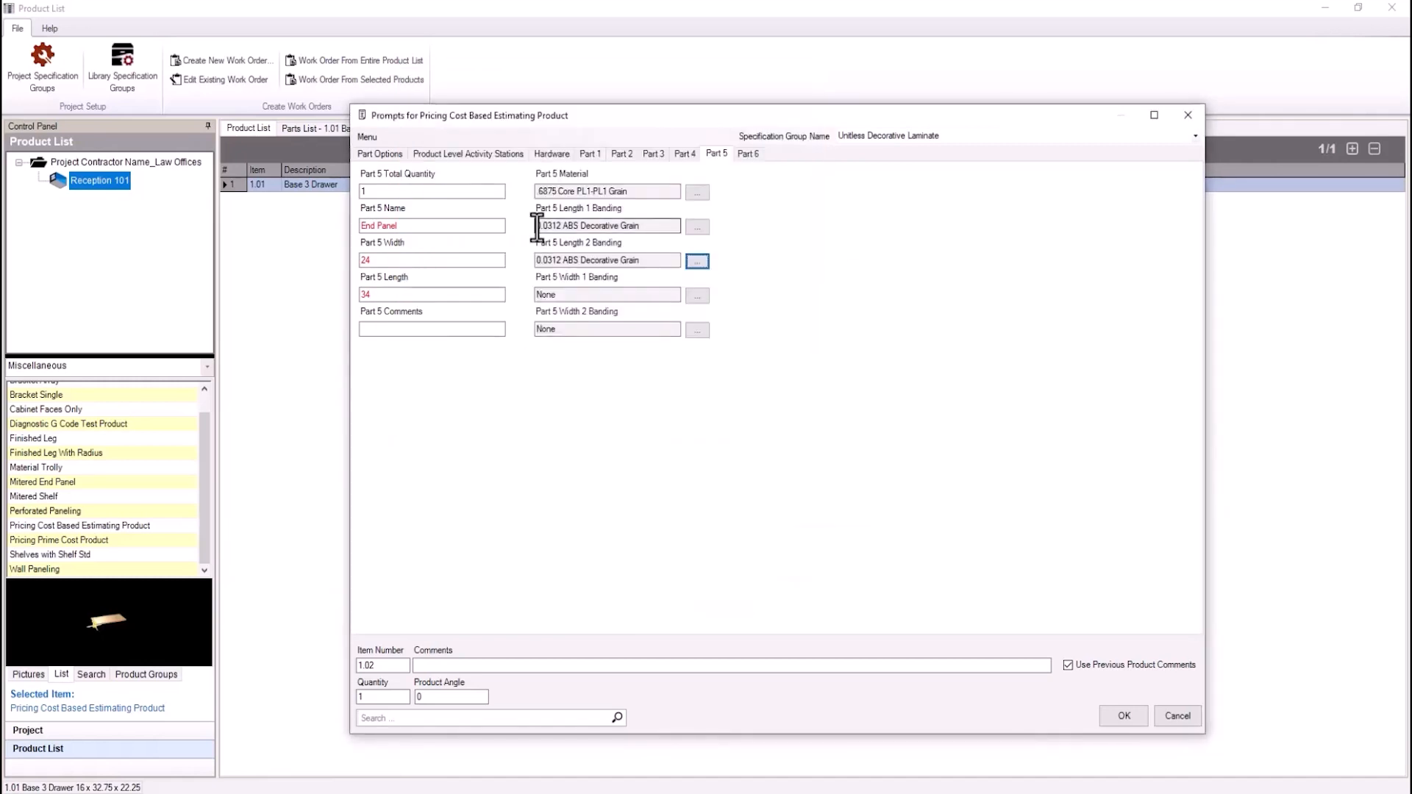
left_click(747, 154)
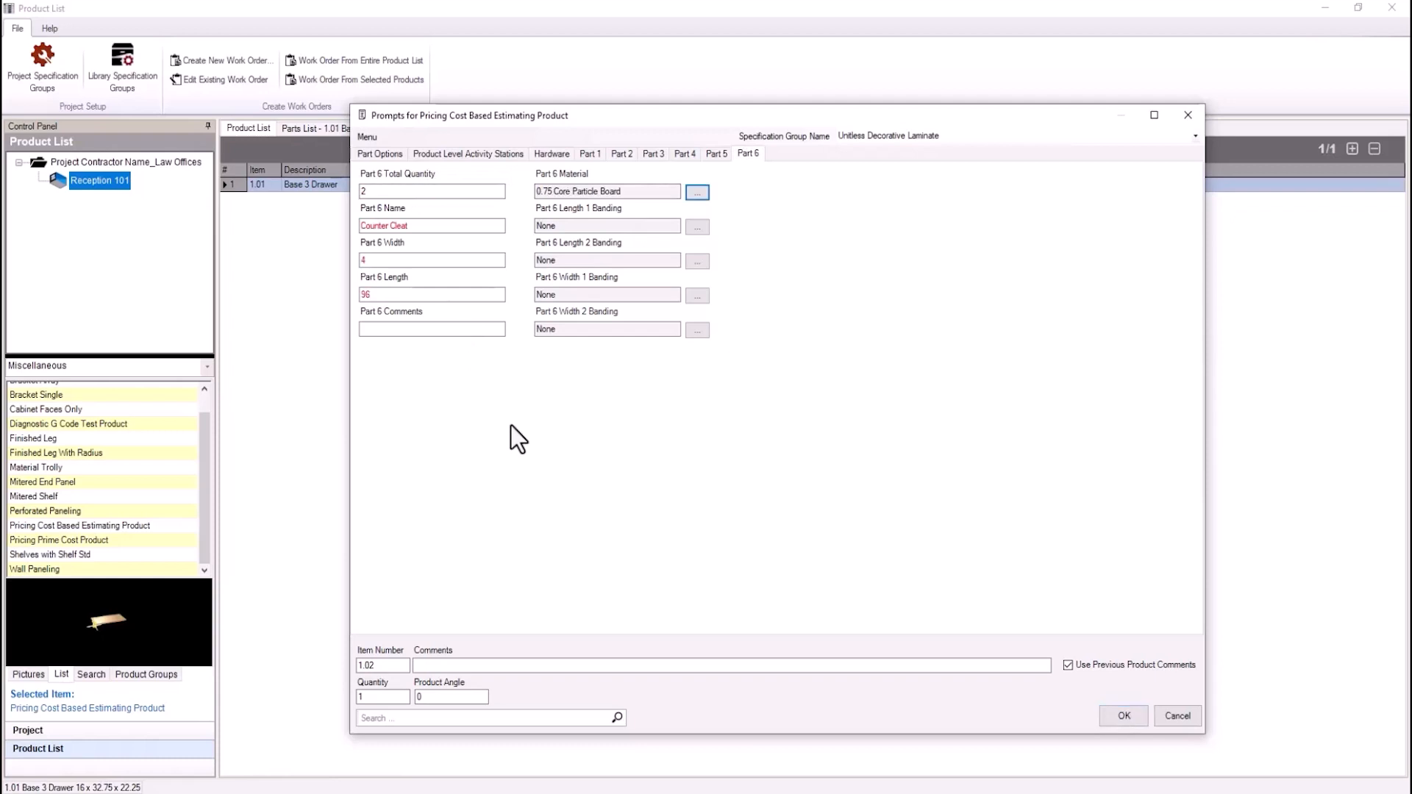
- Set the product's hardware item quantity to 1
left_click(552, 154)
left_click(498, 192)
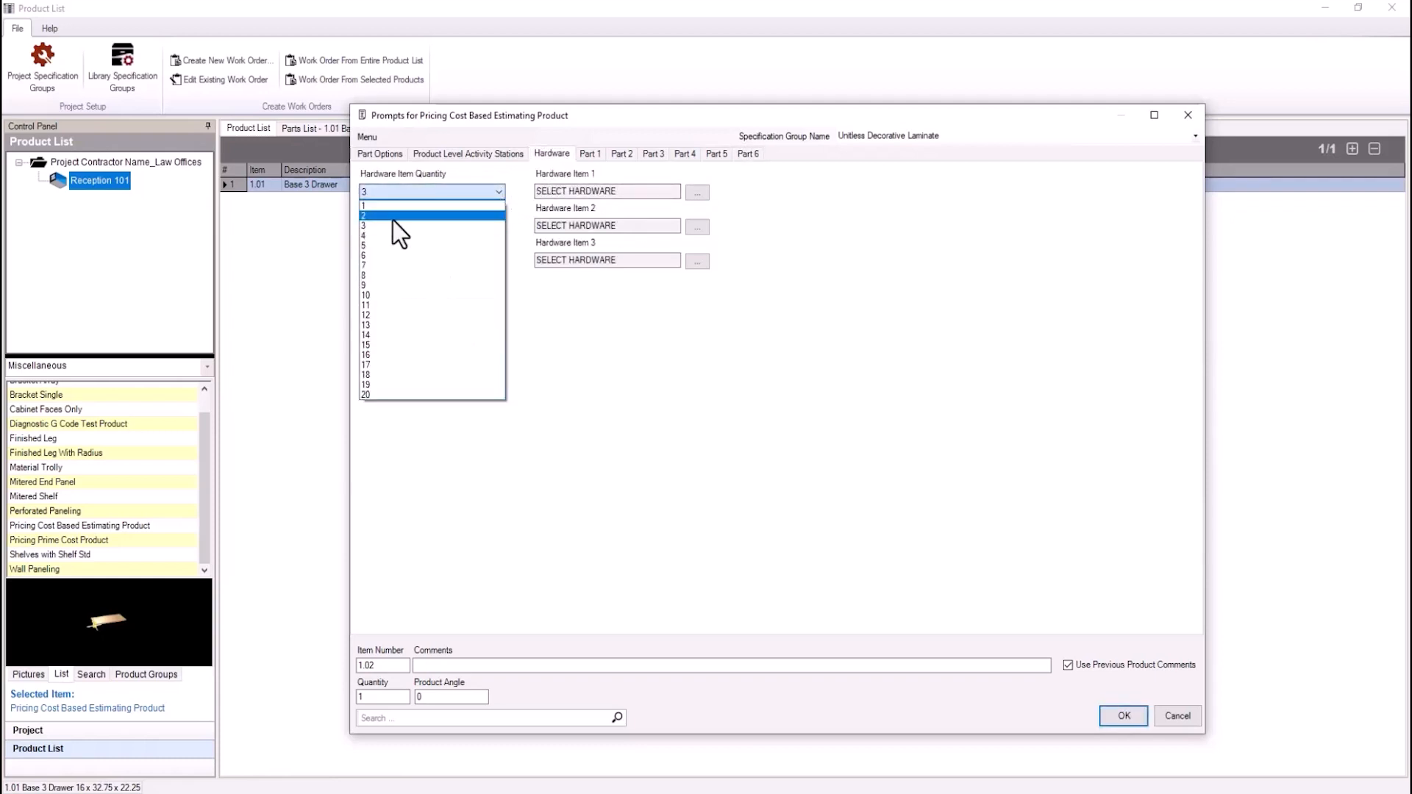
left_click(370, 207)
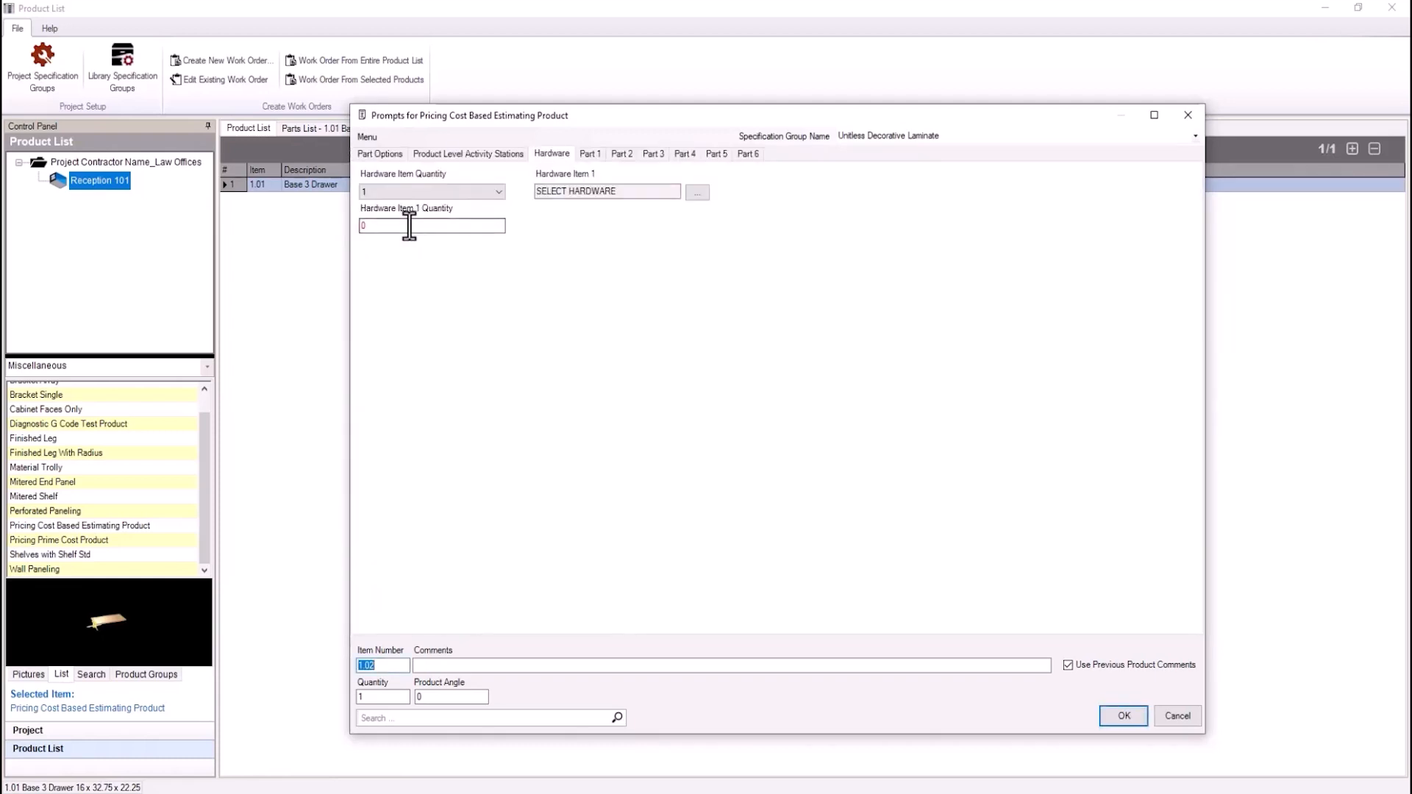
- Create a project-specific hardware material for Hardware Item 1 with the description "A&M Concealed Bracket"
left_click(698, 191)
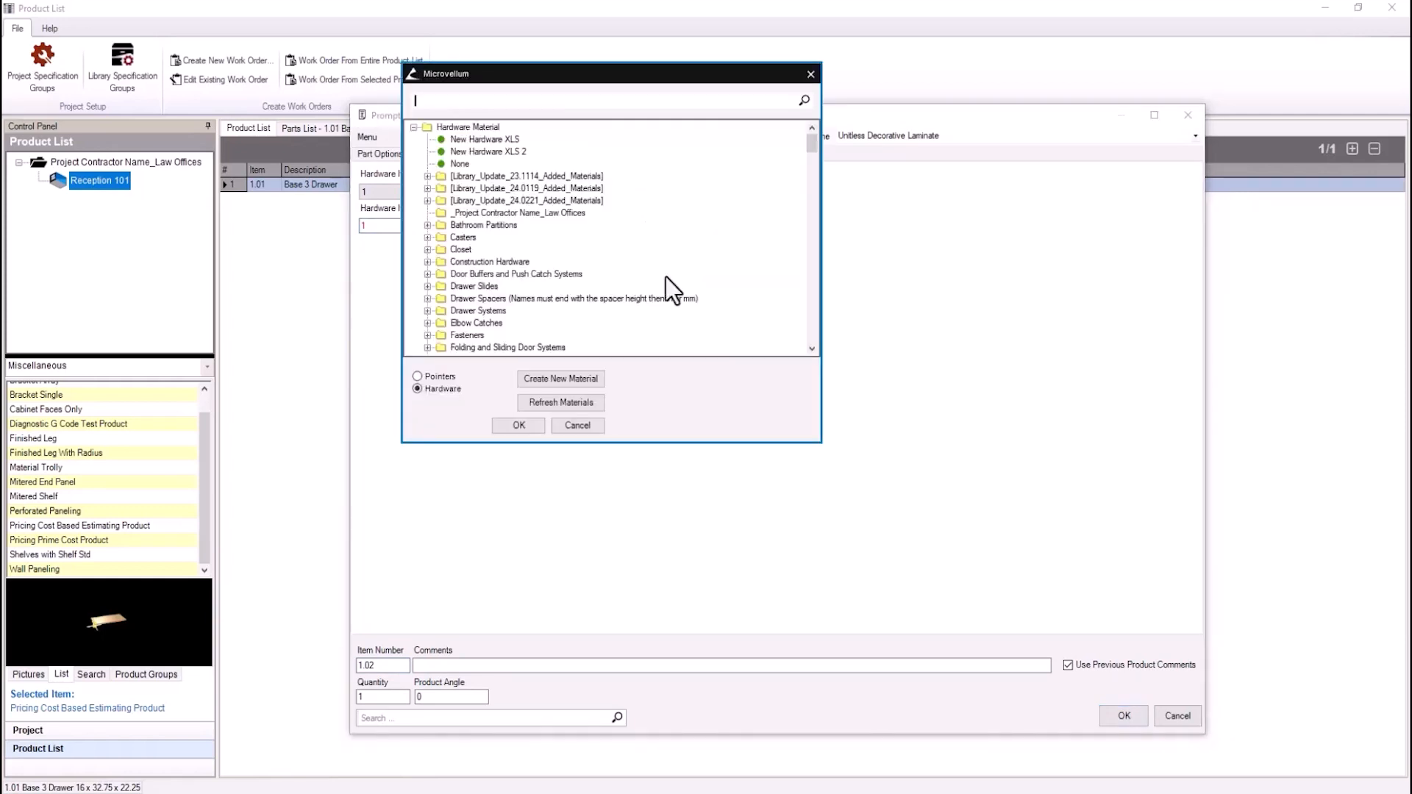
left_click(539, 381)
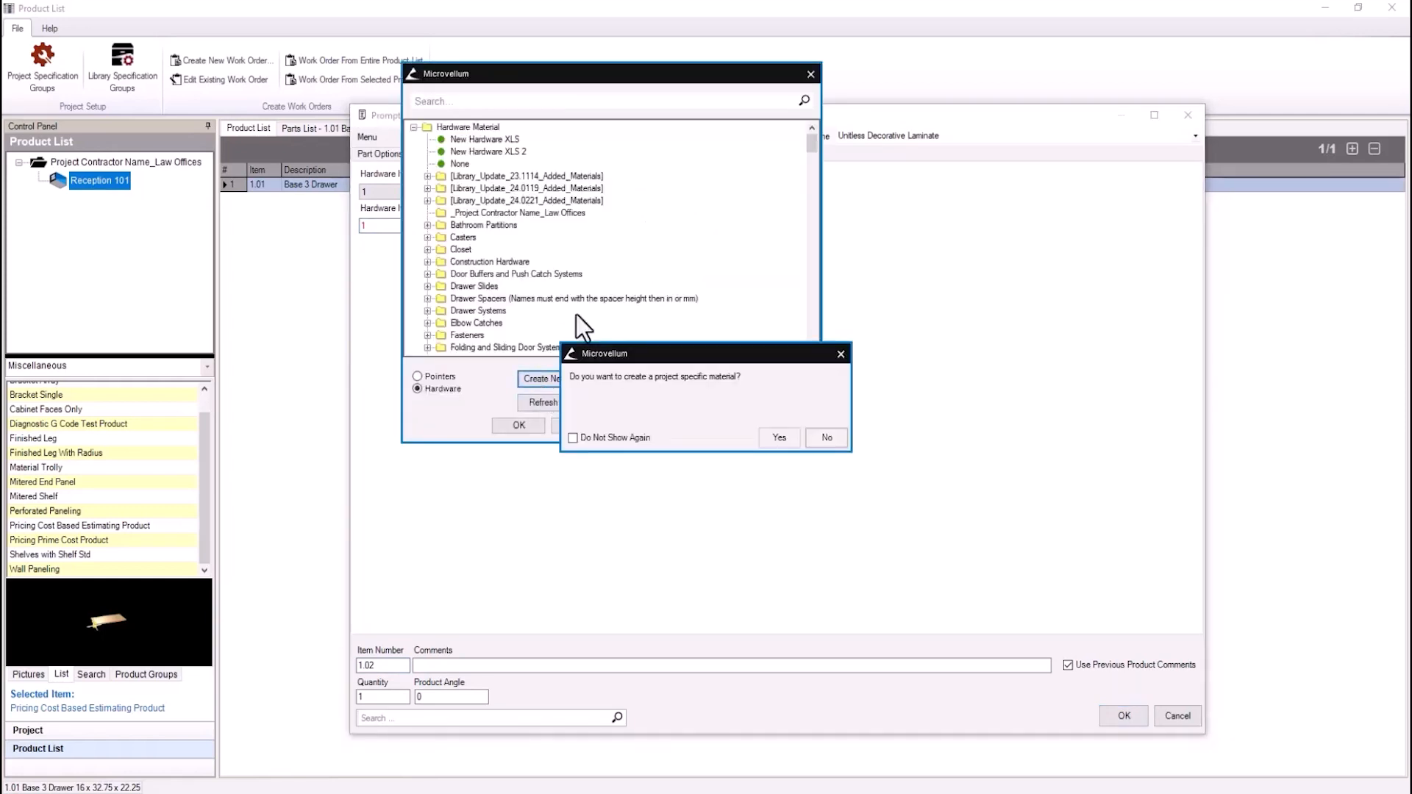
left_click(780, 438)
type("A&M Co")
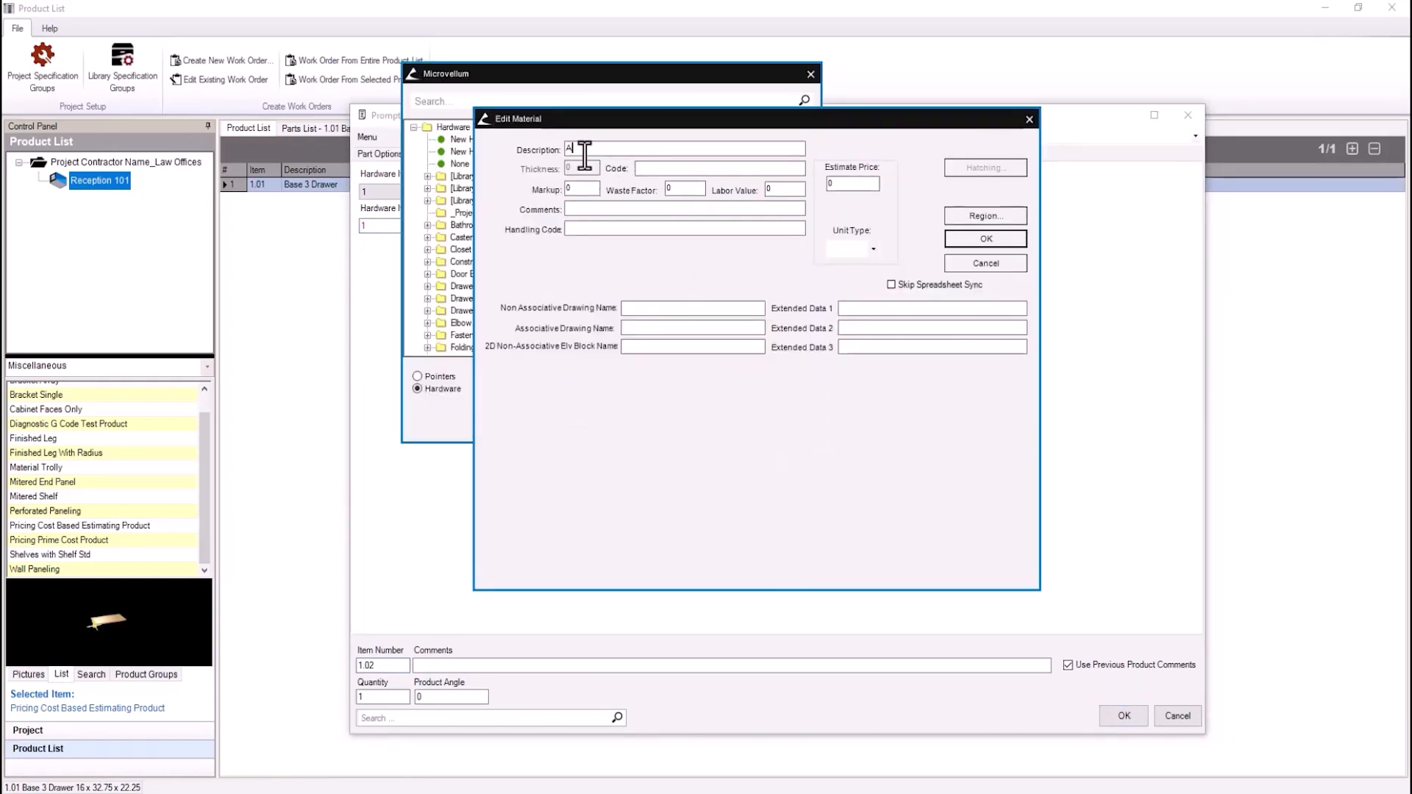
type("ncealed Bracket")
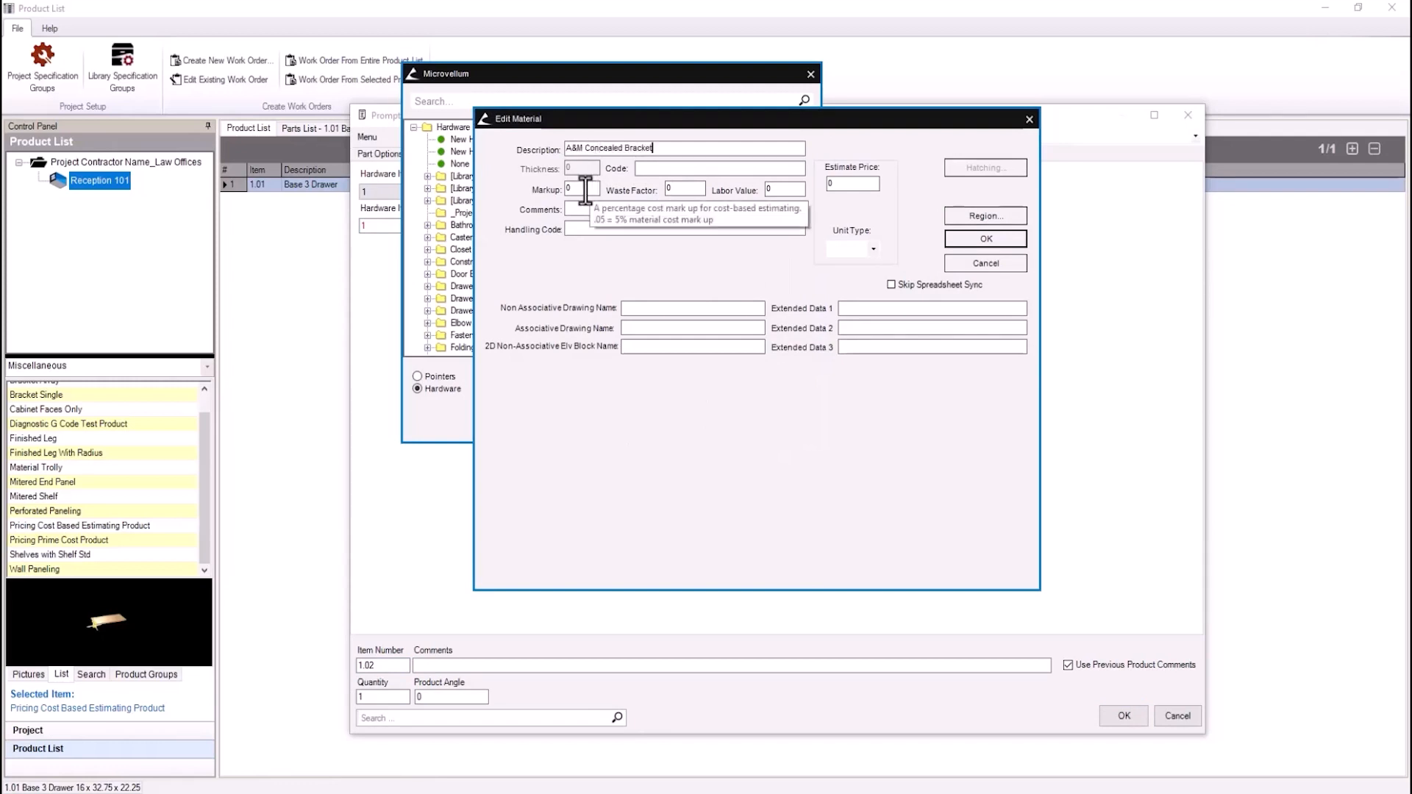
- Set the new material's markup to .15, waste factor to .2 and labor value to .25, and save it
double_click(587, 190)
type(".15")
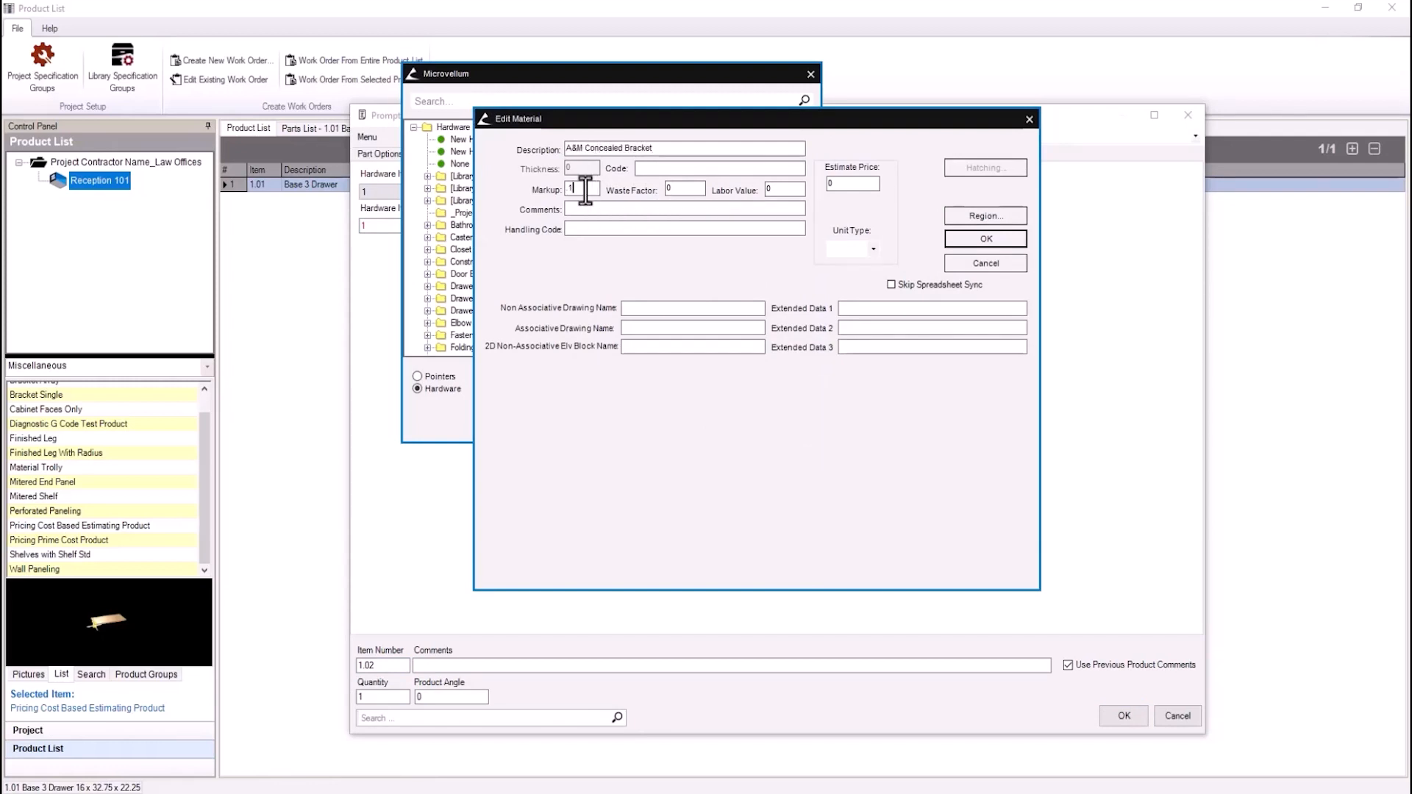
key("Tab")
type(".2")
key("Tab")
key("BackSpace")
type(".25")
double_click(845, 185)
key("Tab")
left_click(978, 236)
- Assign A&M Concealed Bracket from the project's material folder as Hardware Item 1
double_click(486, 214)
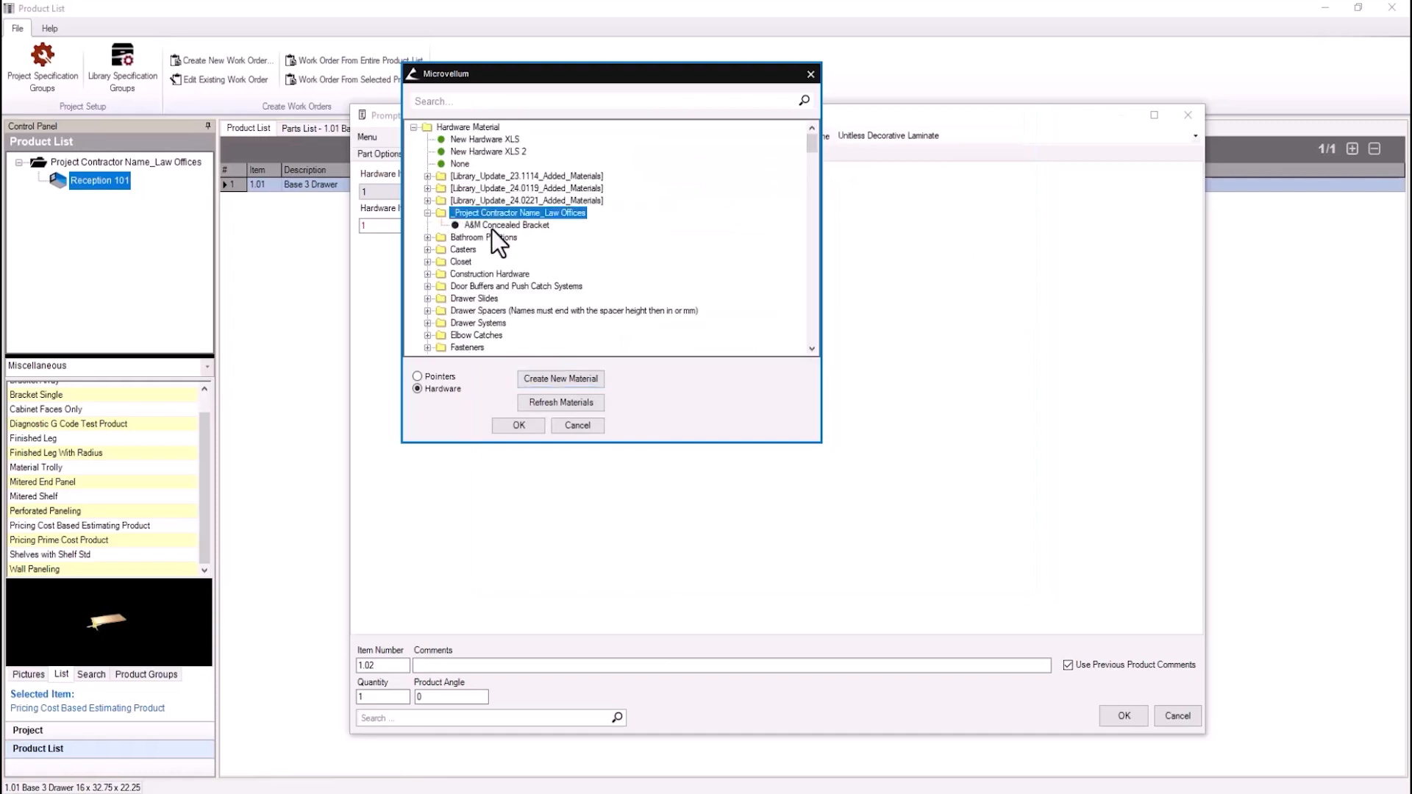
left_click(492, 226)
left_click(507, 425)
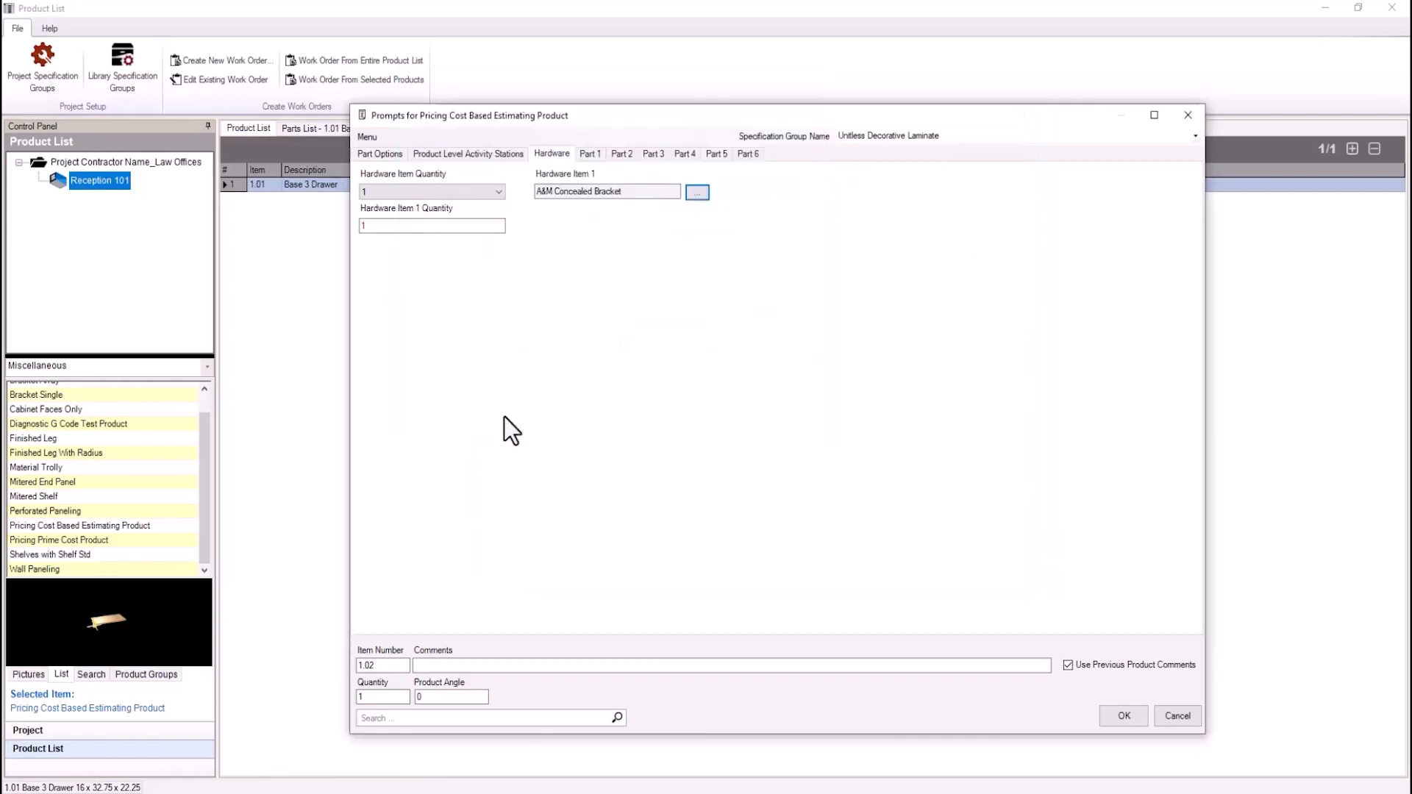
- Set the product-level minute value for Station 401 Finishing to .05
left_click(471, 152)
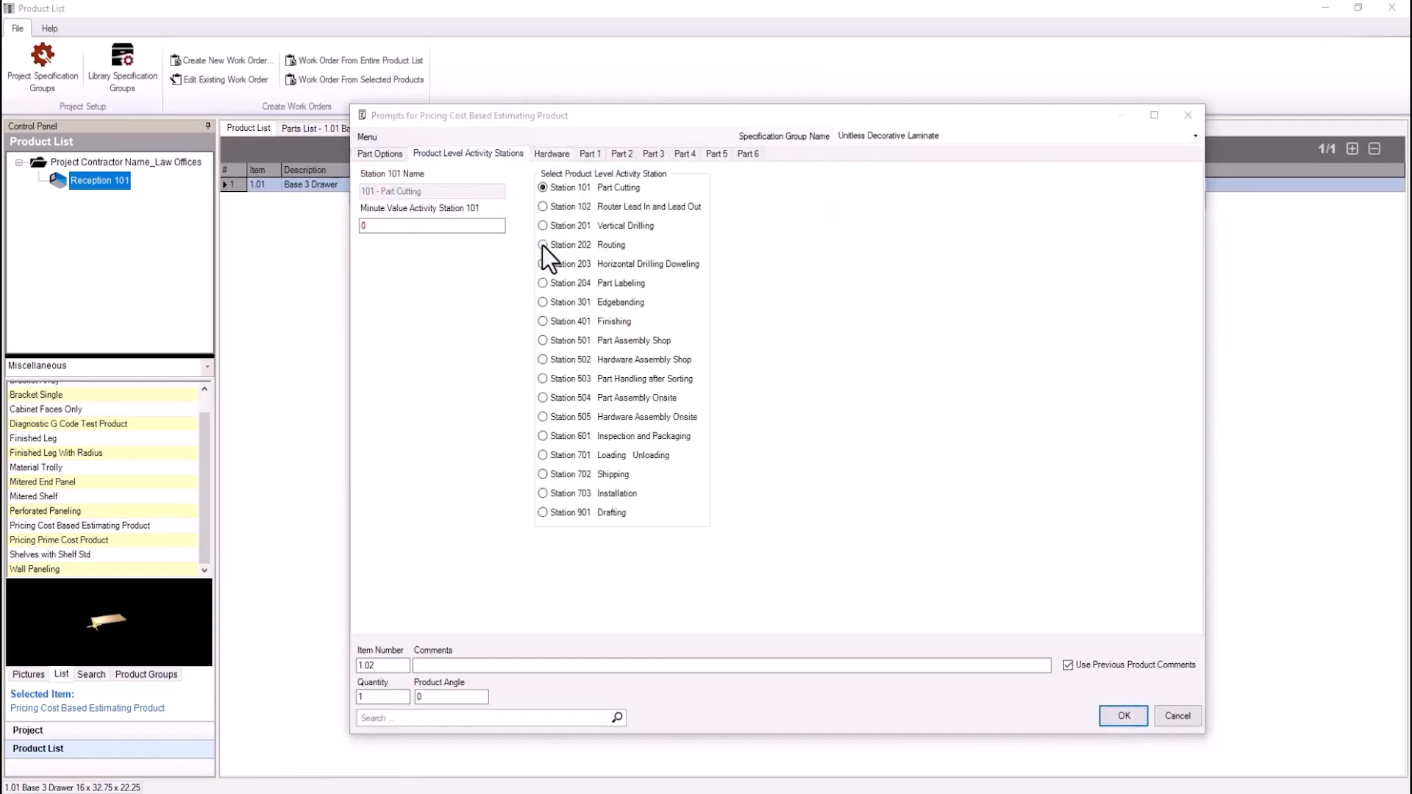
left_click(541, 324)
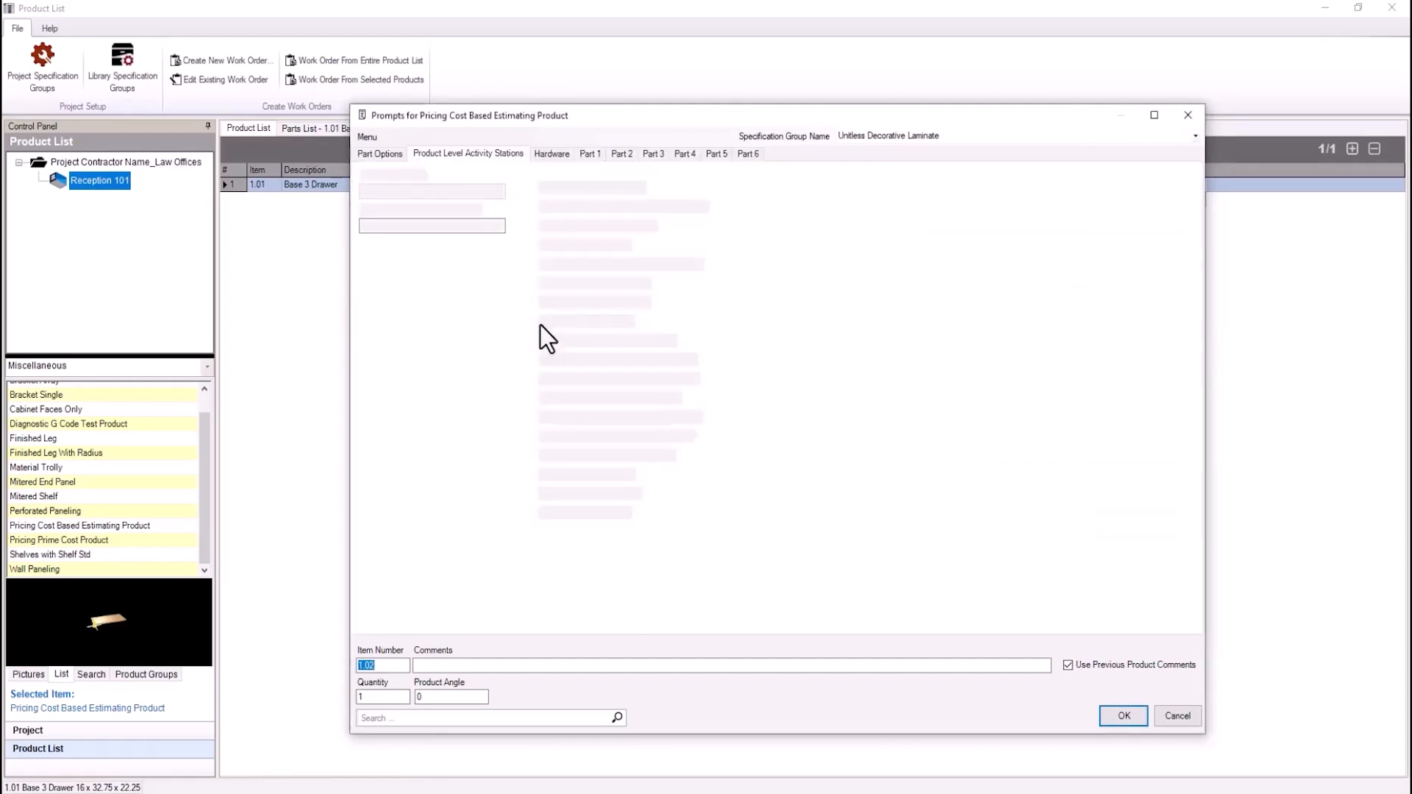
double_click(391, 226)
type(".05")
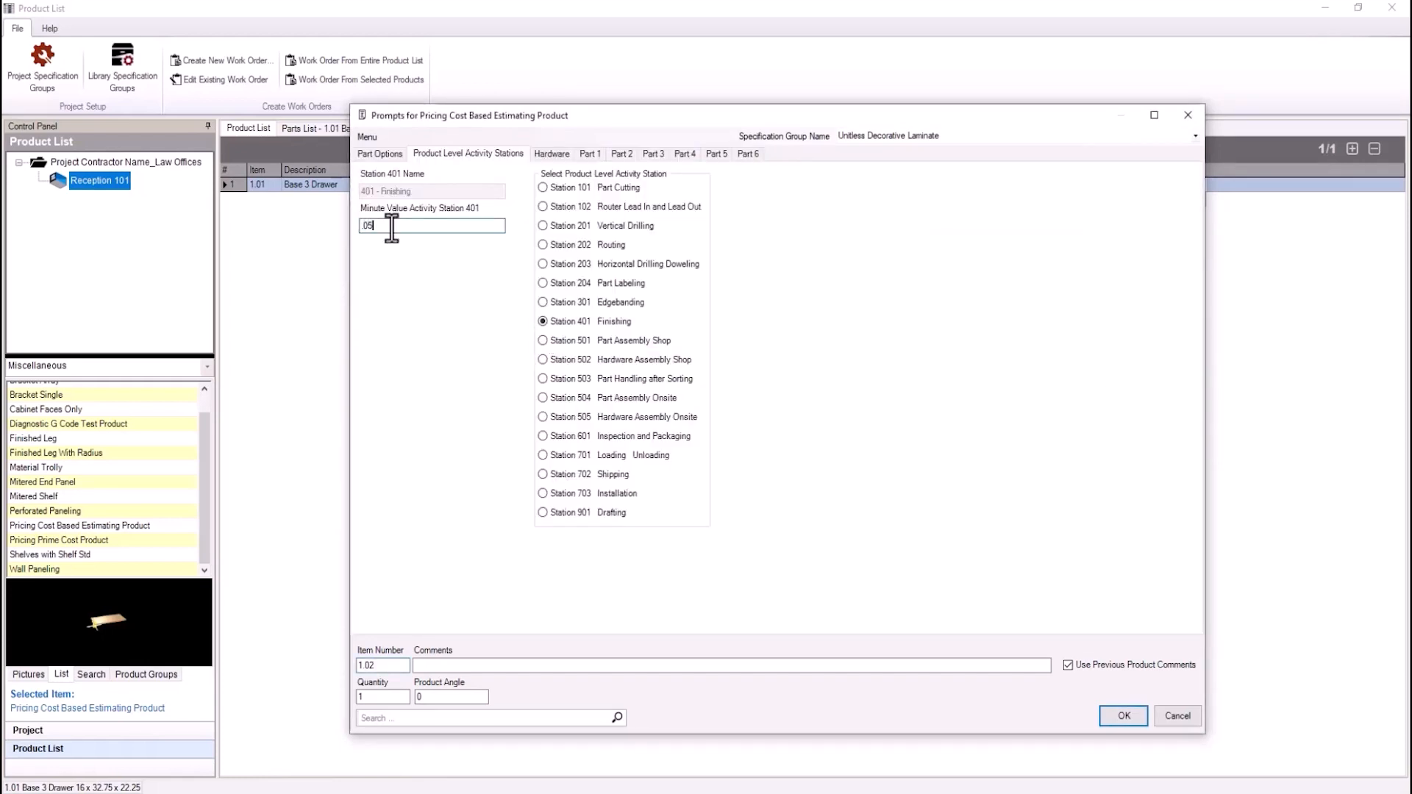
- Set the minute value for Station 901 Drafting to .2 and accept the product prompts
left_click(549, 343)
left_click(573, 510)
double_click(391, 226)
type(".2")
left_click(1124, 716)
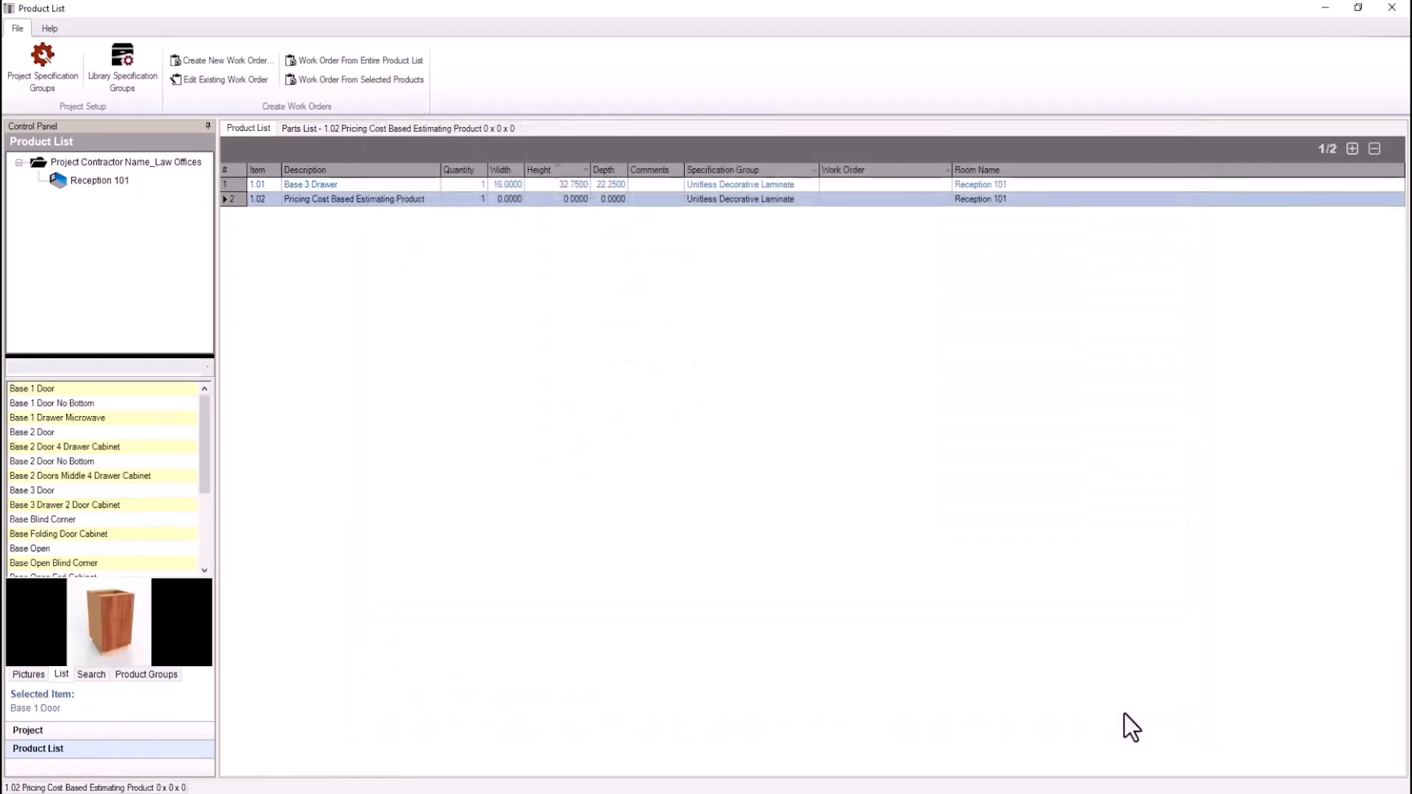
- Examine the cut parts and hardware parts in the parts list of product 1.02
left_click(337, 130)
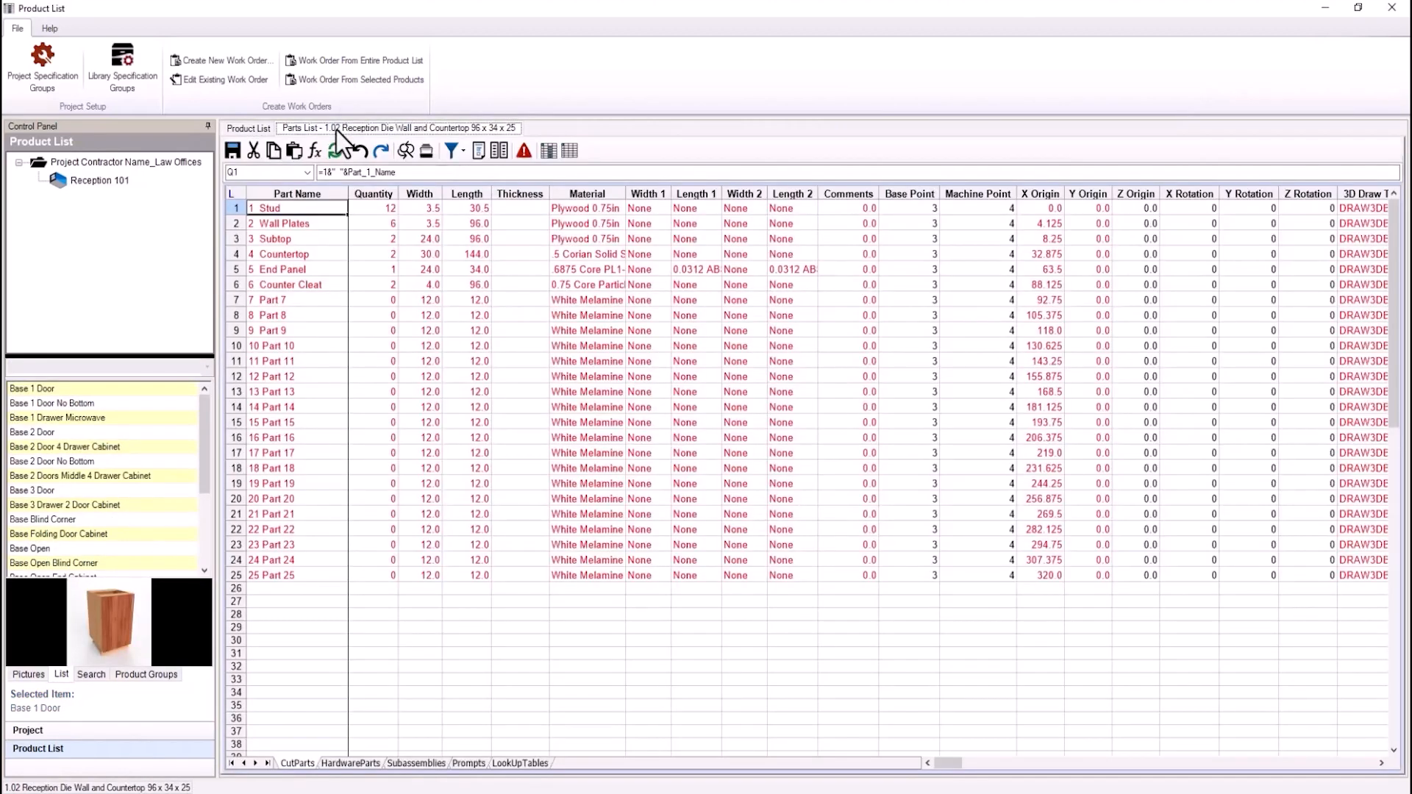
left_click(351, 763)
left_click_drag(334, 194, 394, 194)
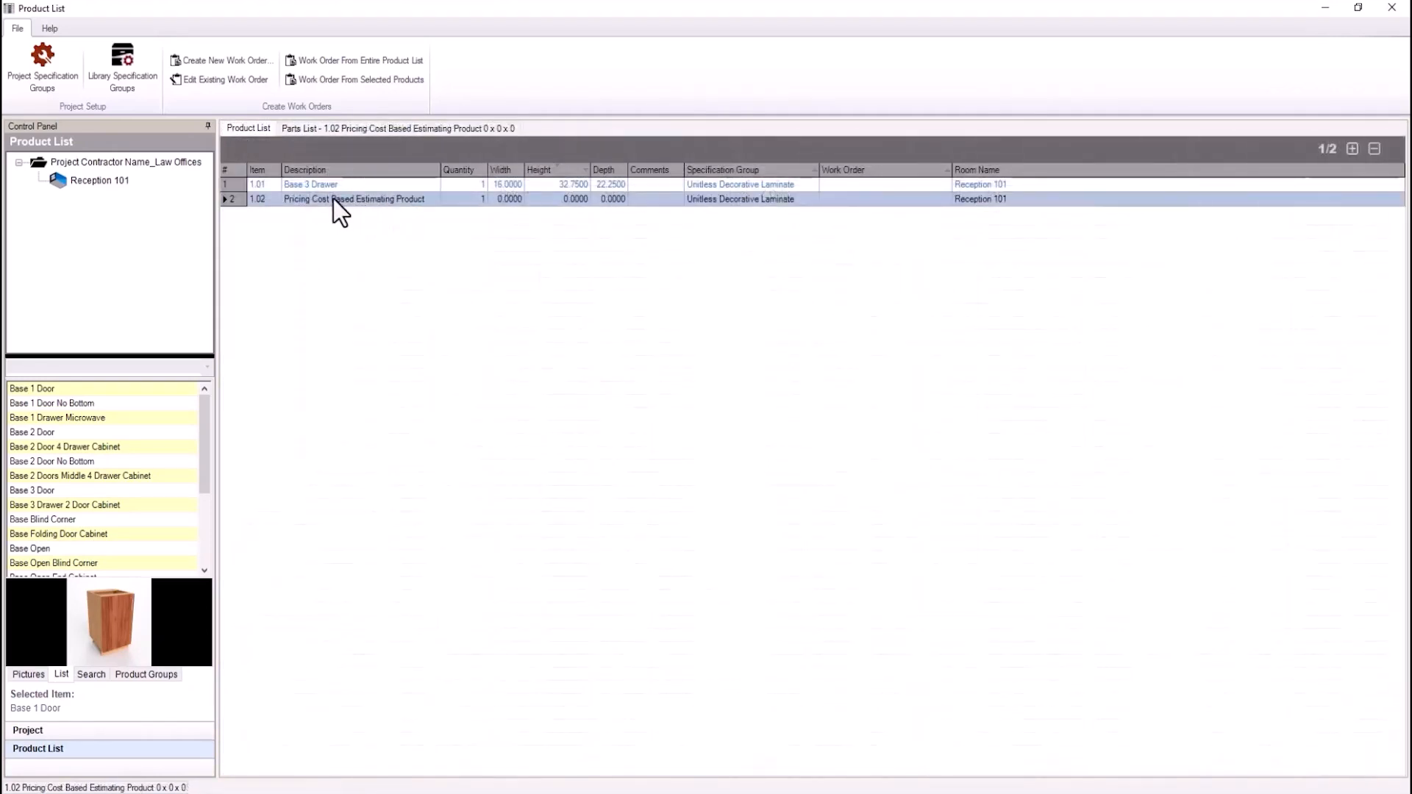
- Change the description of product 1.02 to "Reception Die Wall and Countertop"
double_click(334, 198)
type("Reception Die Wall and Countertop")
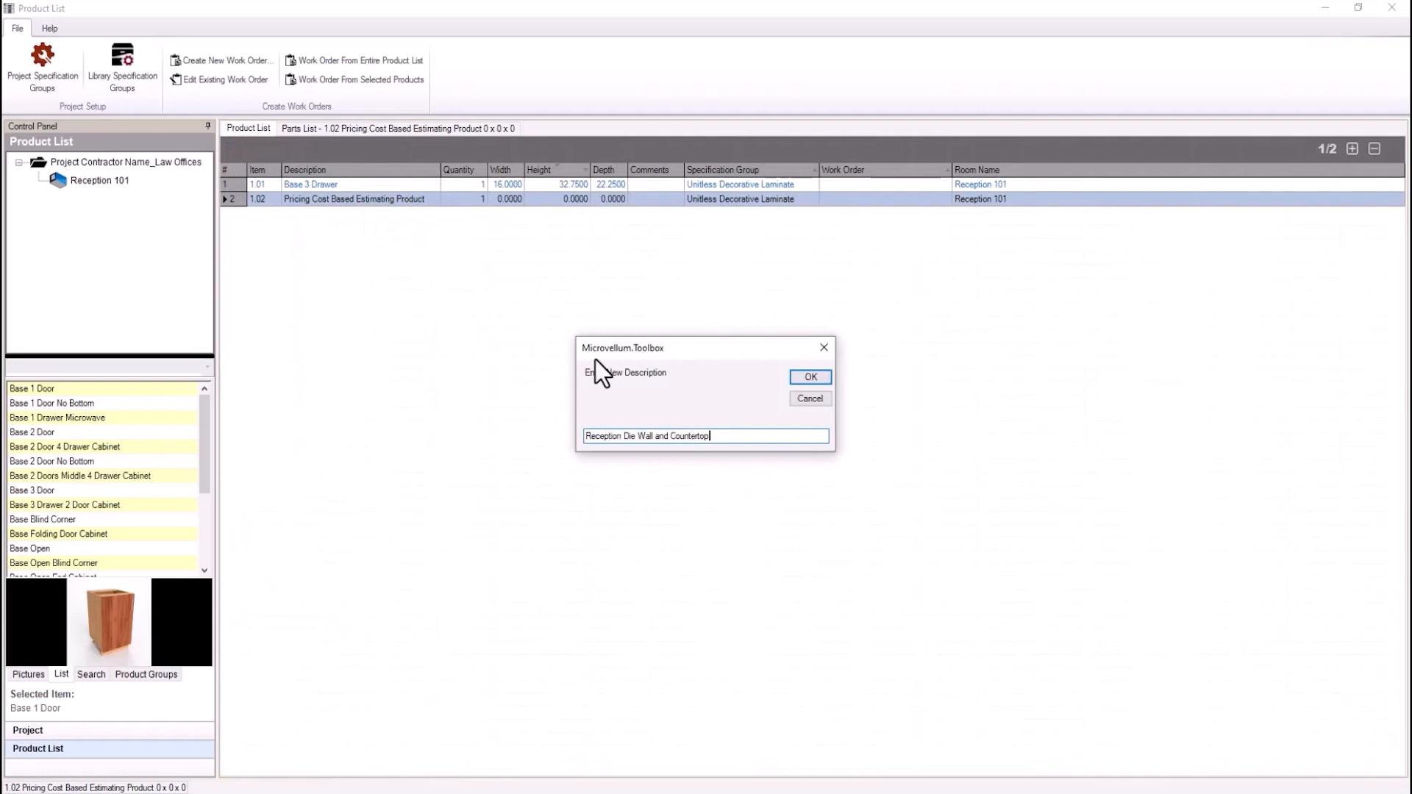
key("Return")
- Set the Reception Die Wall and Countertop's width to 96, height to 34 and depth to 25
double_click(501, 200)
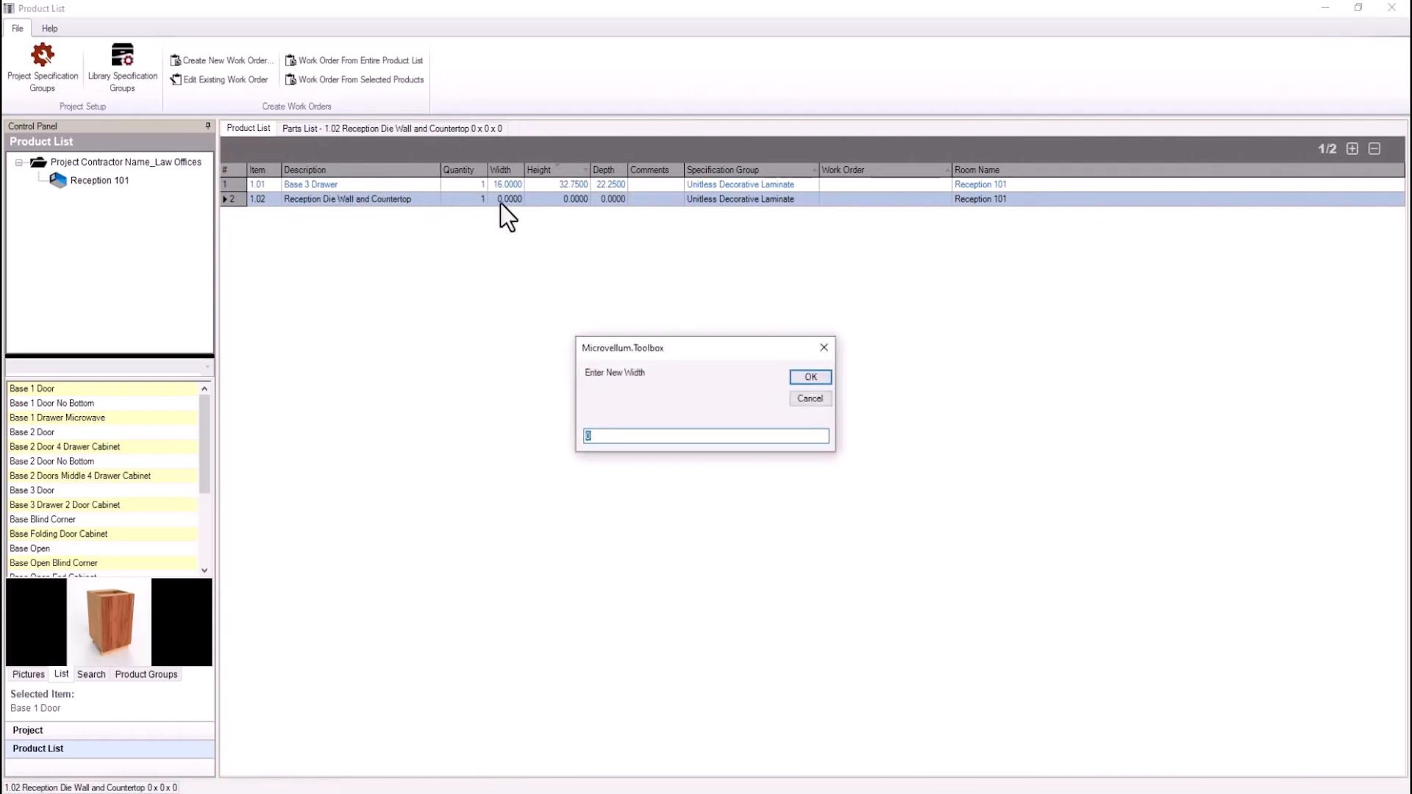
type("96")
left_click(810, 378)
double_click(570, 200)
type("34")
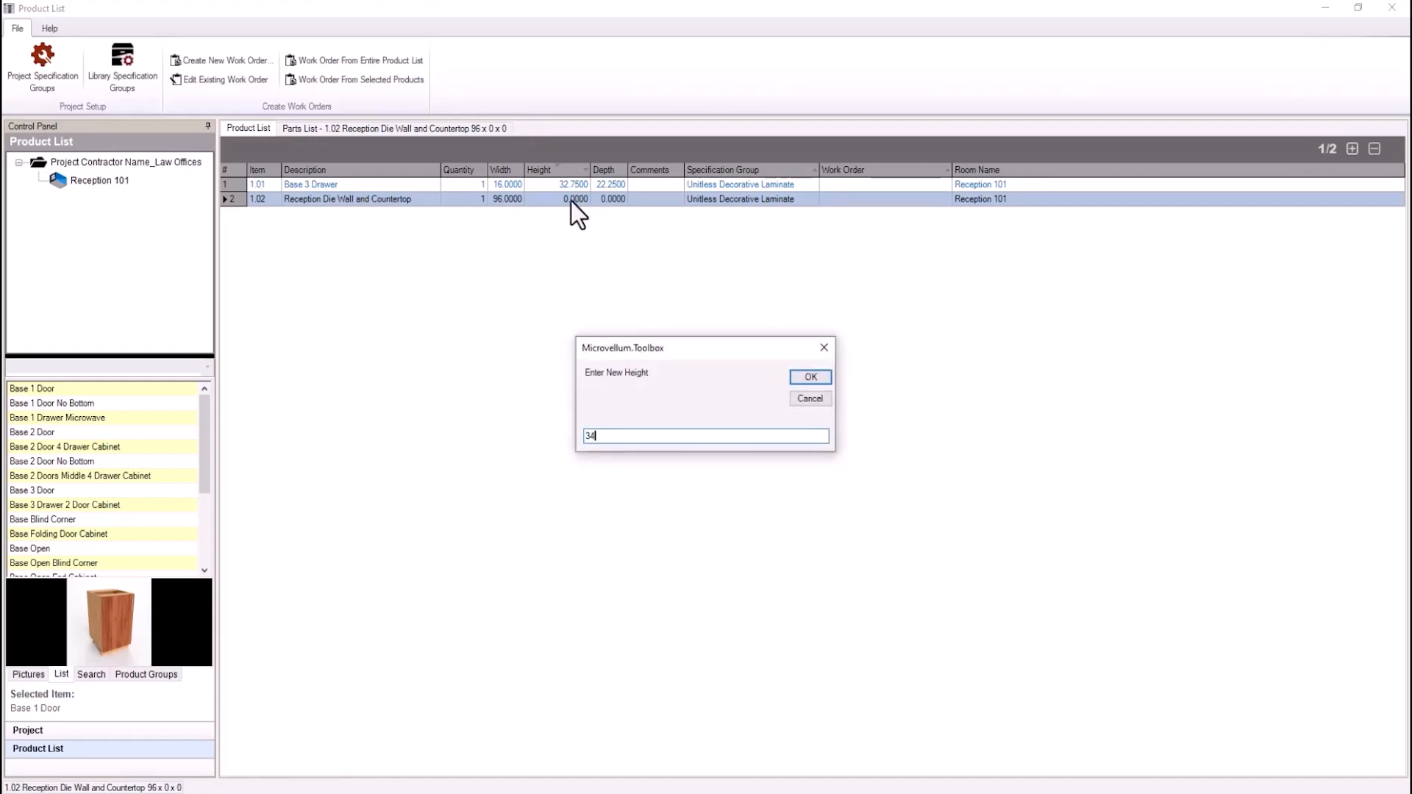
left_click(810, 376)
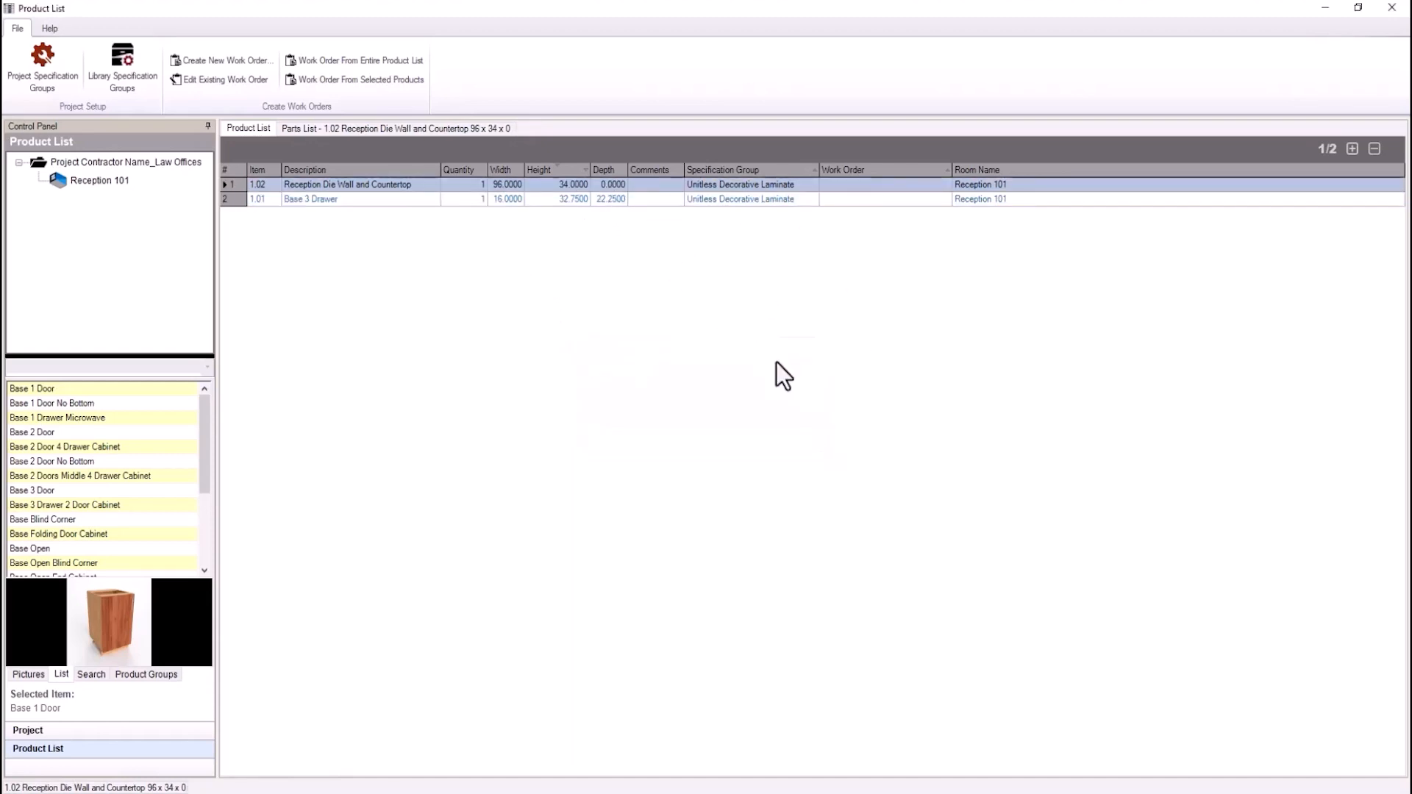
type("25")
left_click(795, 381)
- Add a Pricing Prime Cost Product from the Miscellaneous category to Reception 101 and name it "Misc Parts"
left_click(207, 366)
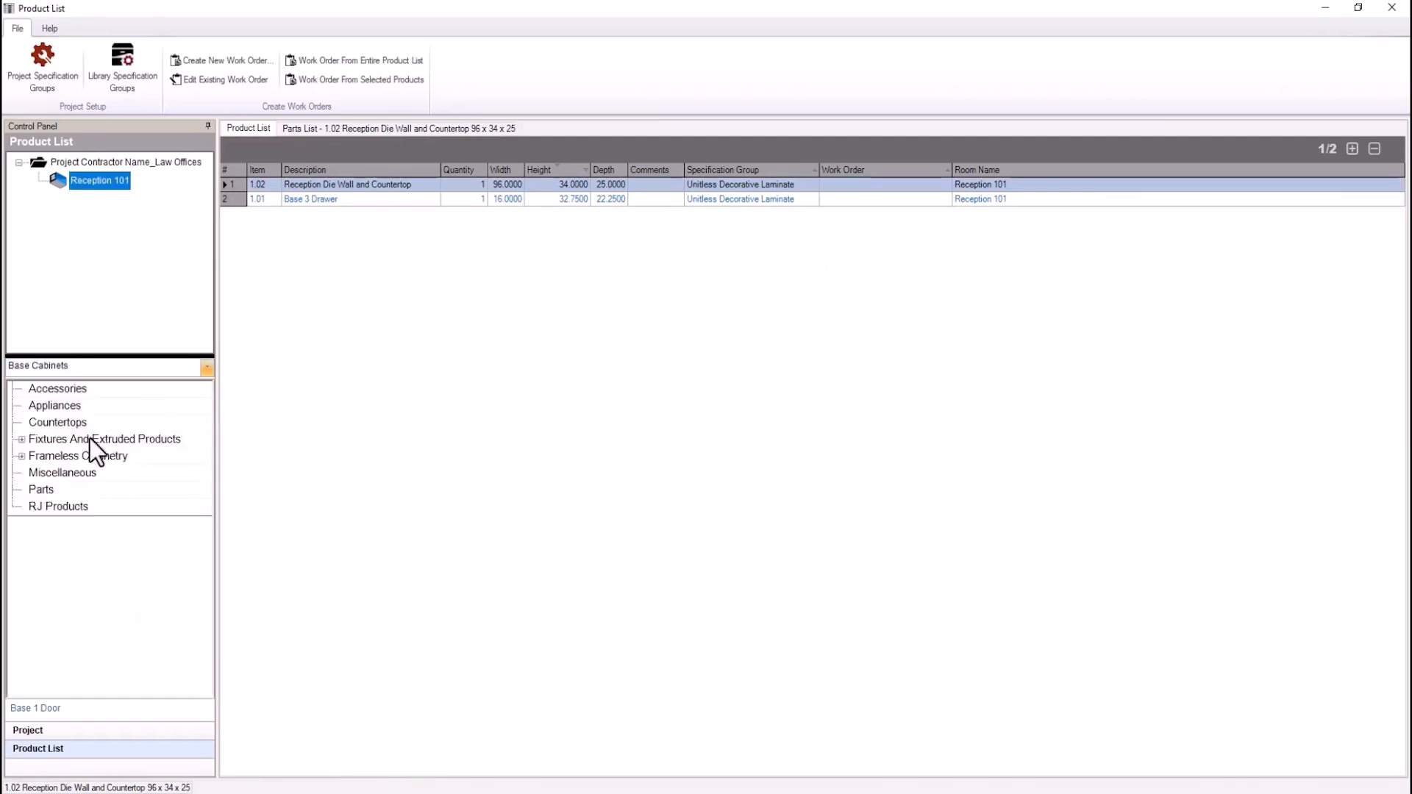
left_click(44, 471)
left_click_drag(205, 431, 204, 446)
left_click_drag(59, 540, 235, 387)
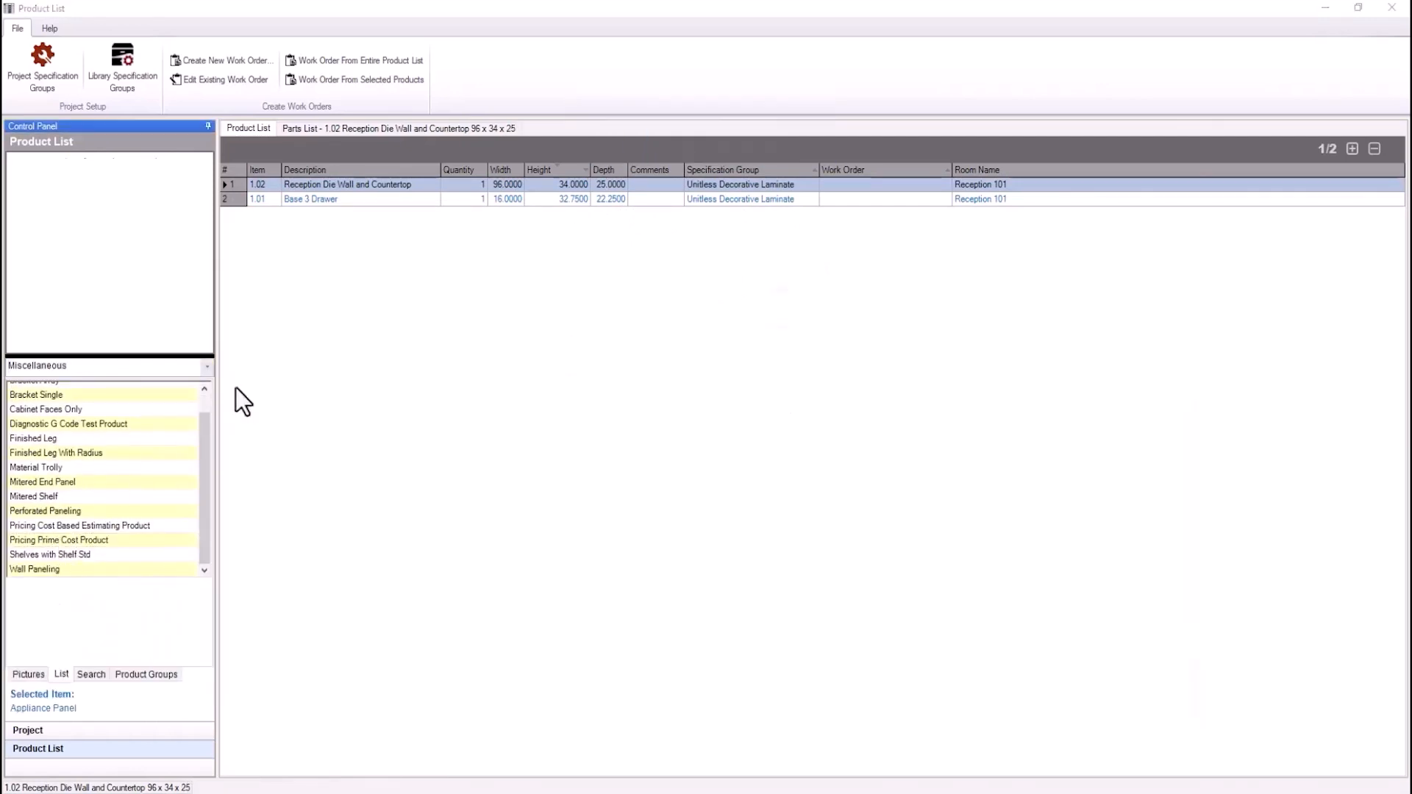
left_click_drag(472, 192, 300, 194)
type("Misc Parts")
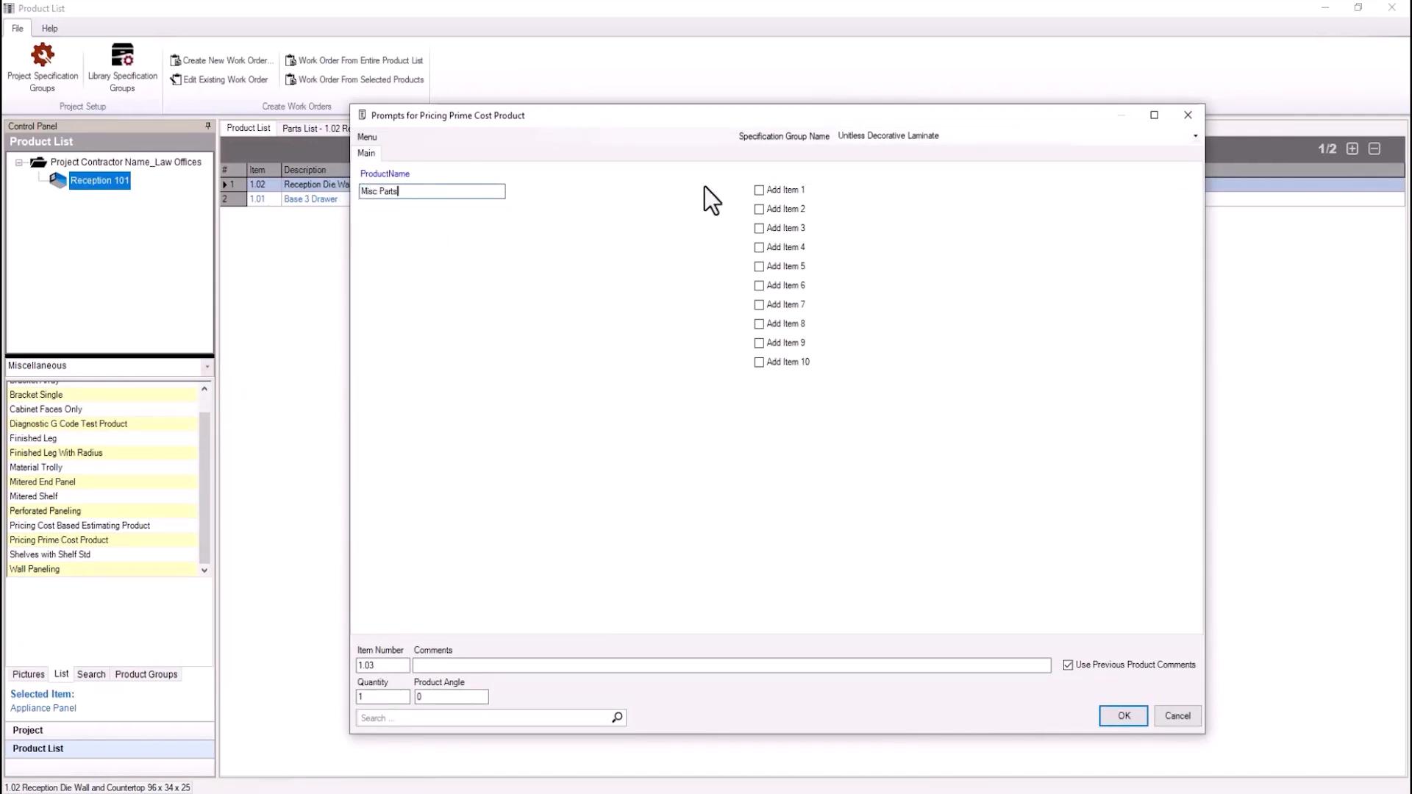
- Add Item 1 to Misc Parts using the AdjFoot hardware from the leg levelers, with a quantity of 4
left_click(779, 189)
left_click(697, 192)
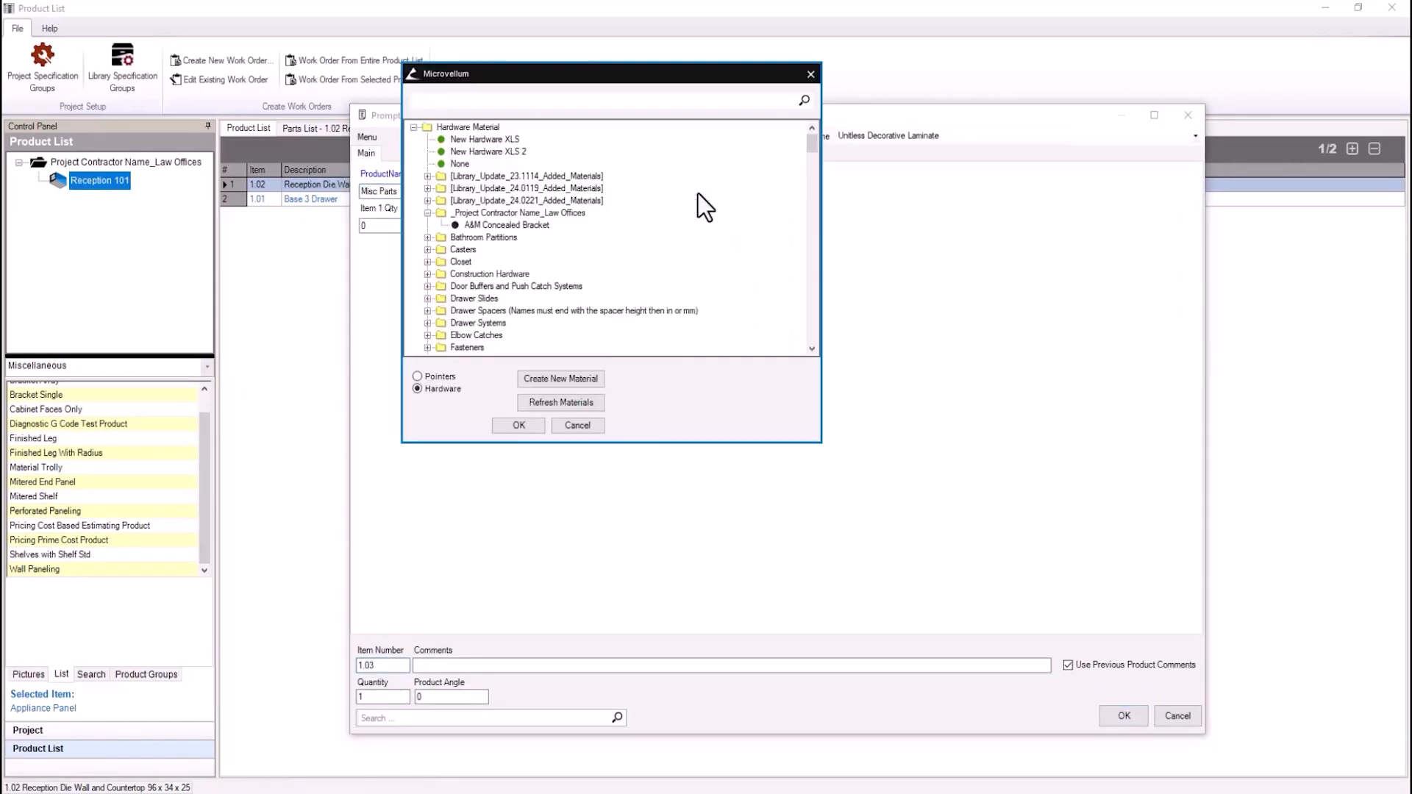
double_click(482, 333)
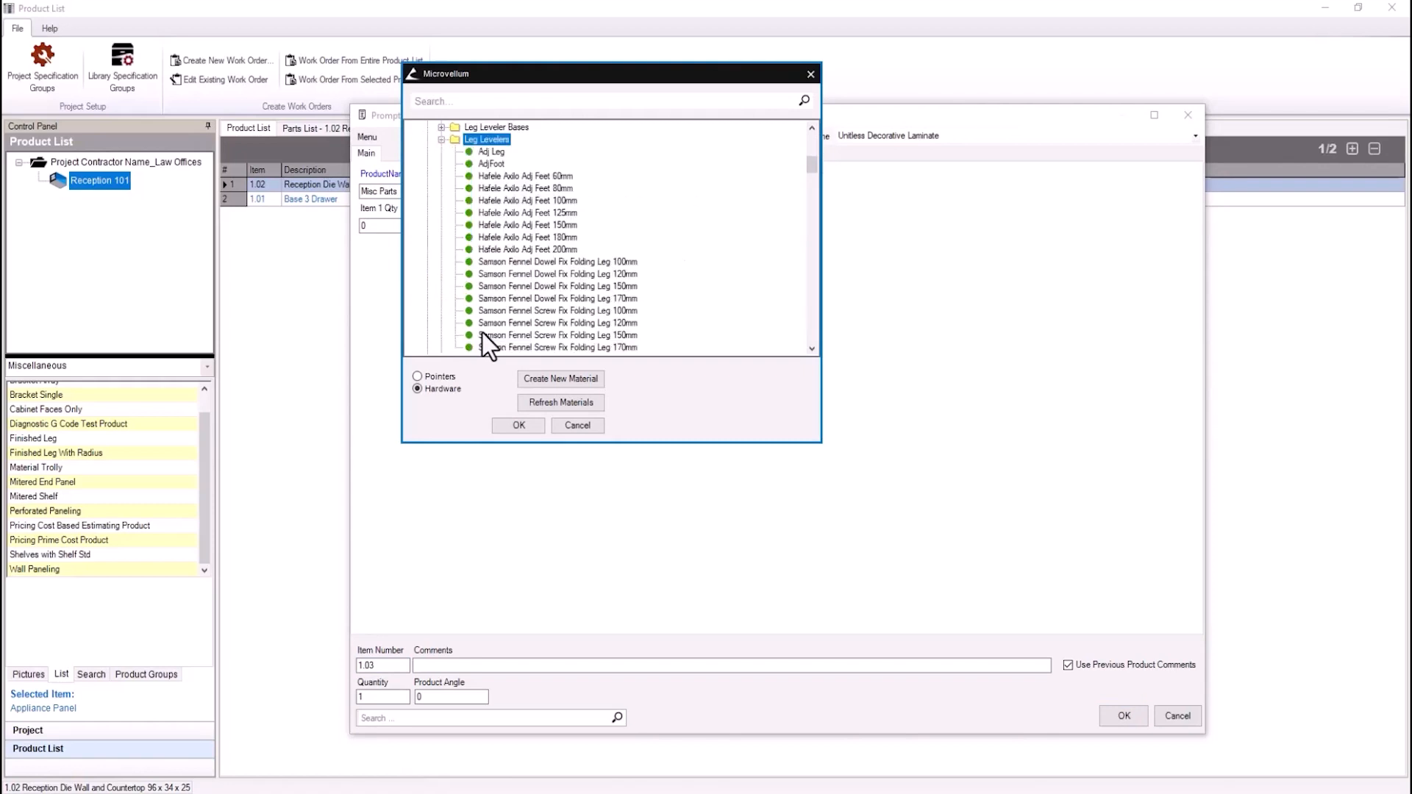
double_click(496, 165)
double_click(372, 225)
type("4")
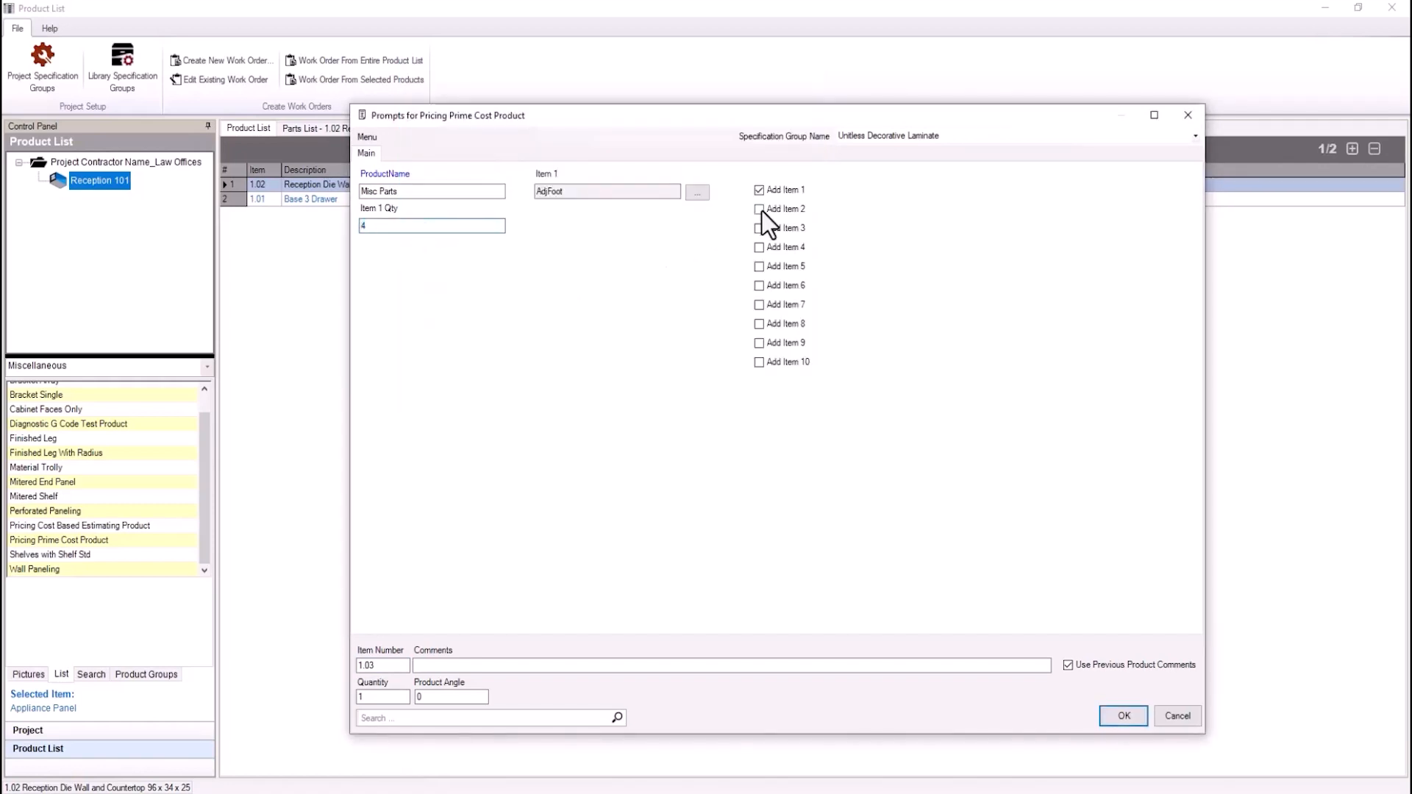
- Add Item 2 to Misc Parts using the project's A&M Concealed Bracket hardware, with a quantity of 1
left_click(759, 209)
left_click(697, 228)
left_click(505, 225)
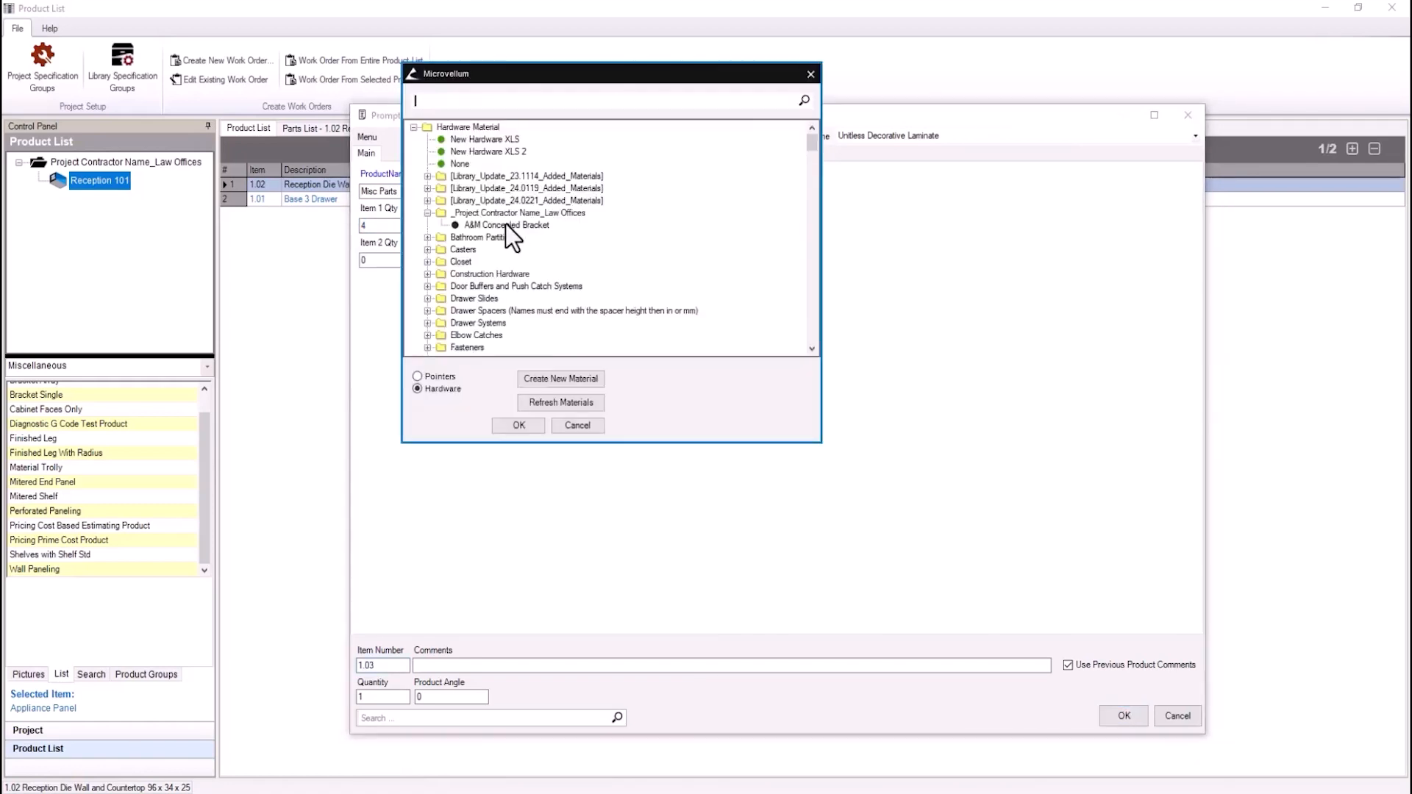
left_click(519, 427)
double_click(384, 258)
type("1")
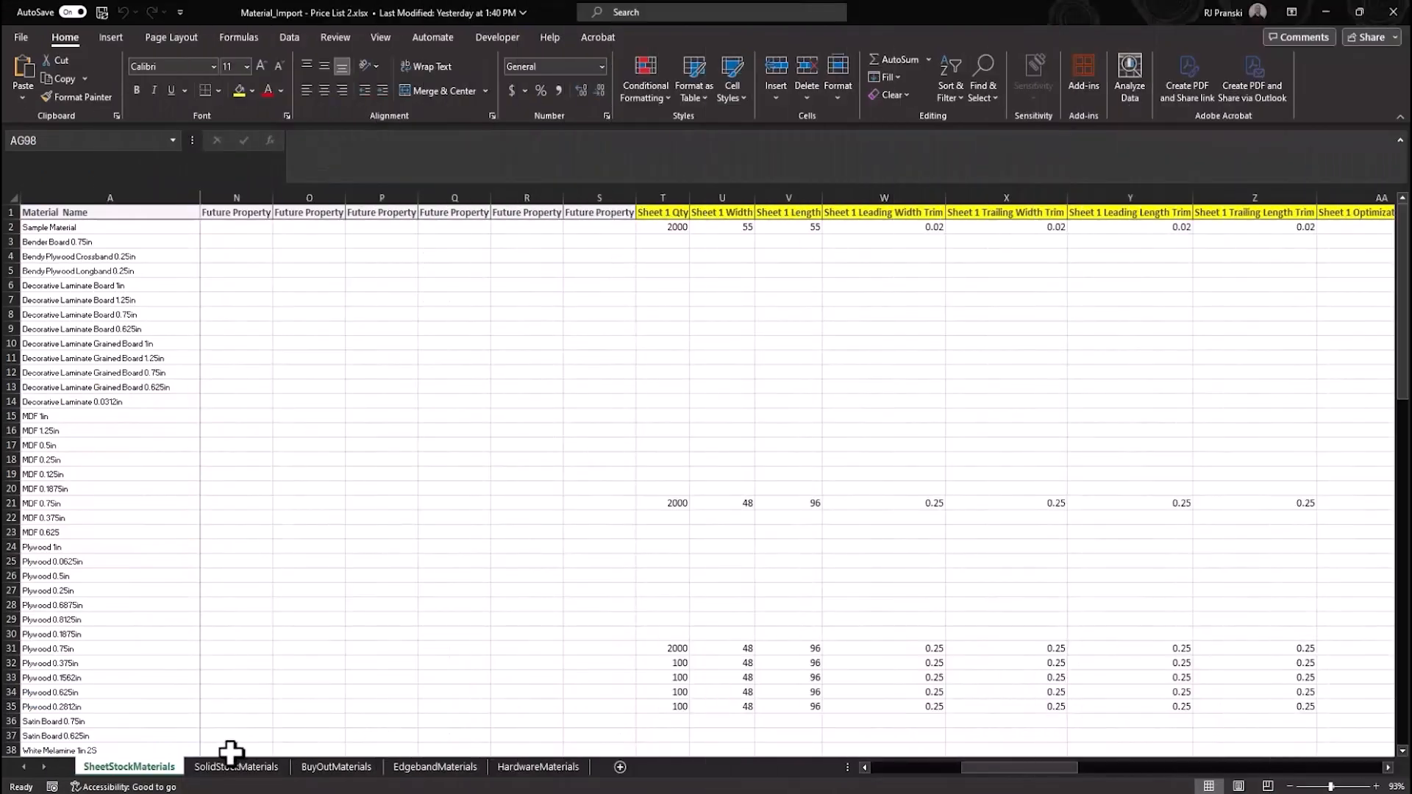
- Switch to the Material_Import - Price List 2.xlsx workbook in Excel and examine its edgeband and hardware material sheets
left_click(434, 767)
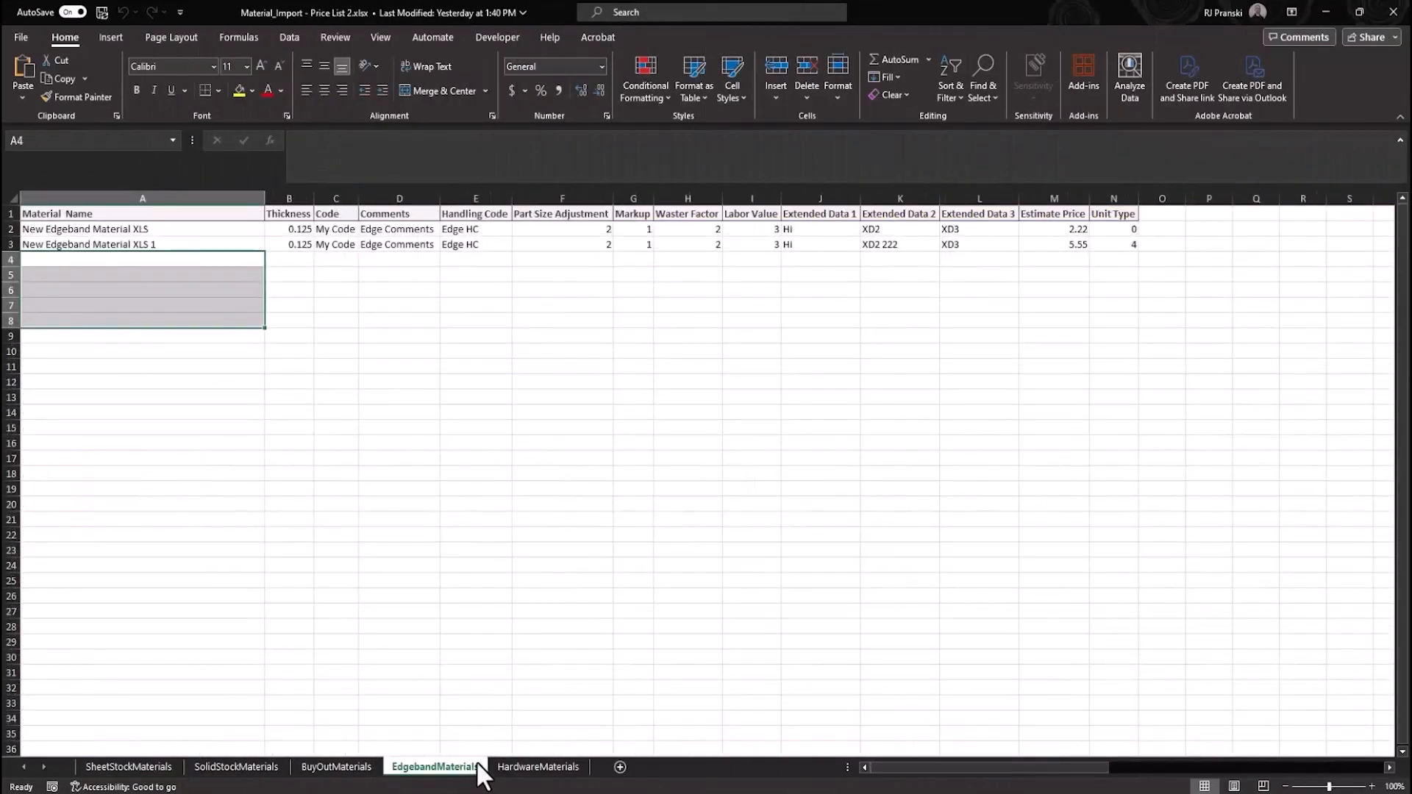
left_click(515, 767)
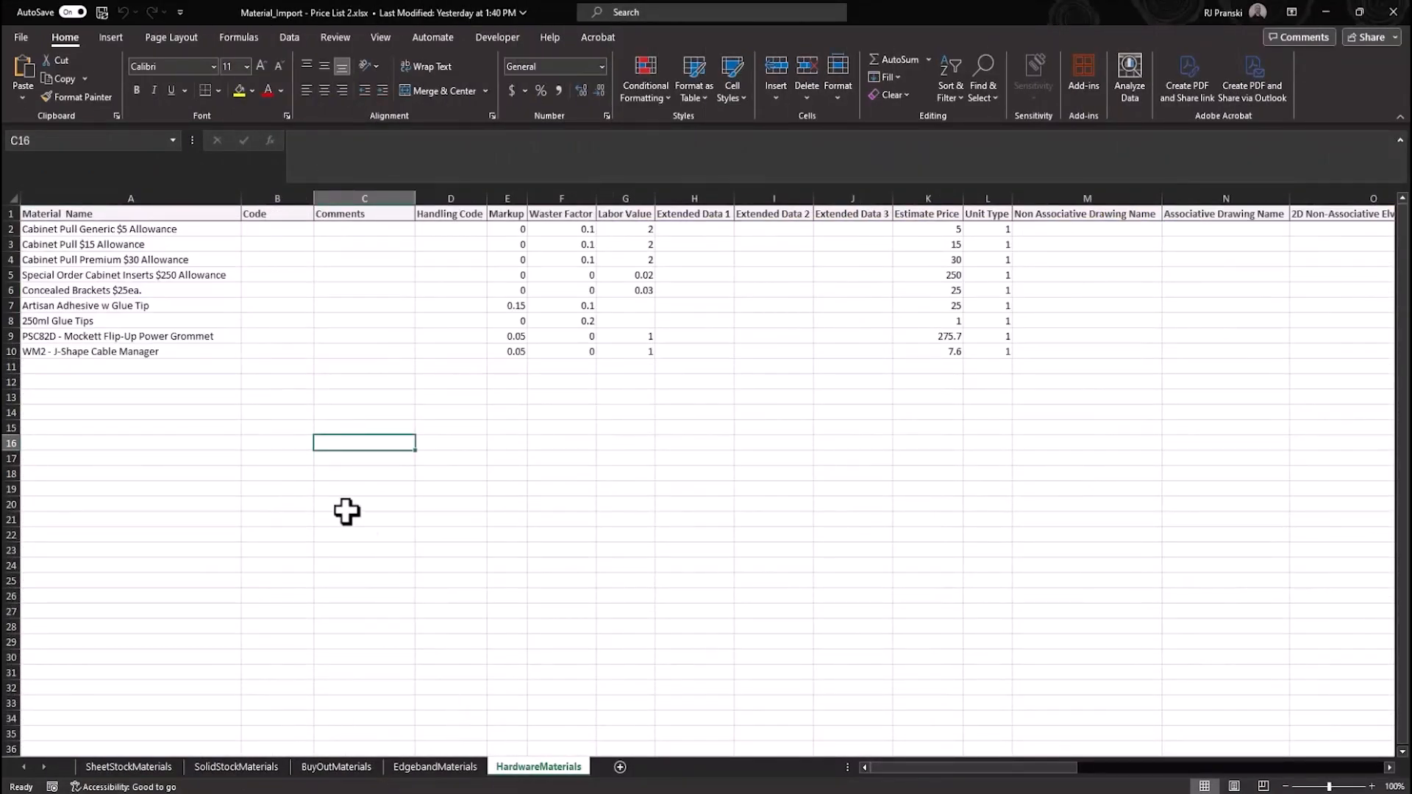
left_click(27, 229)
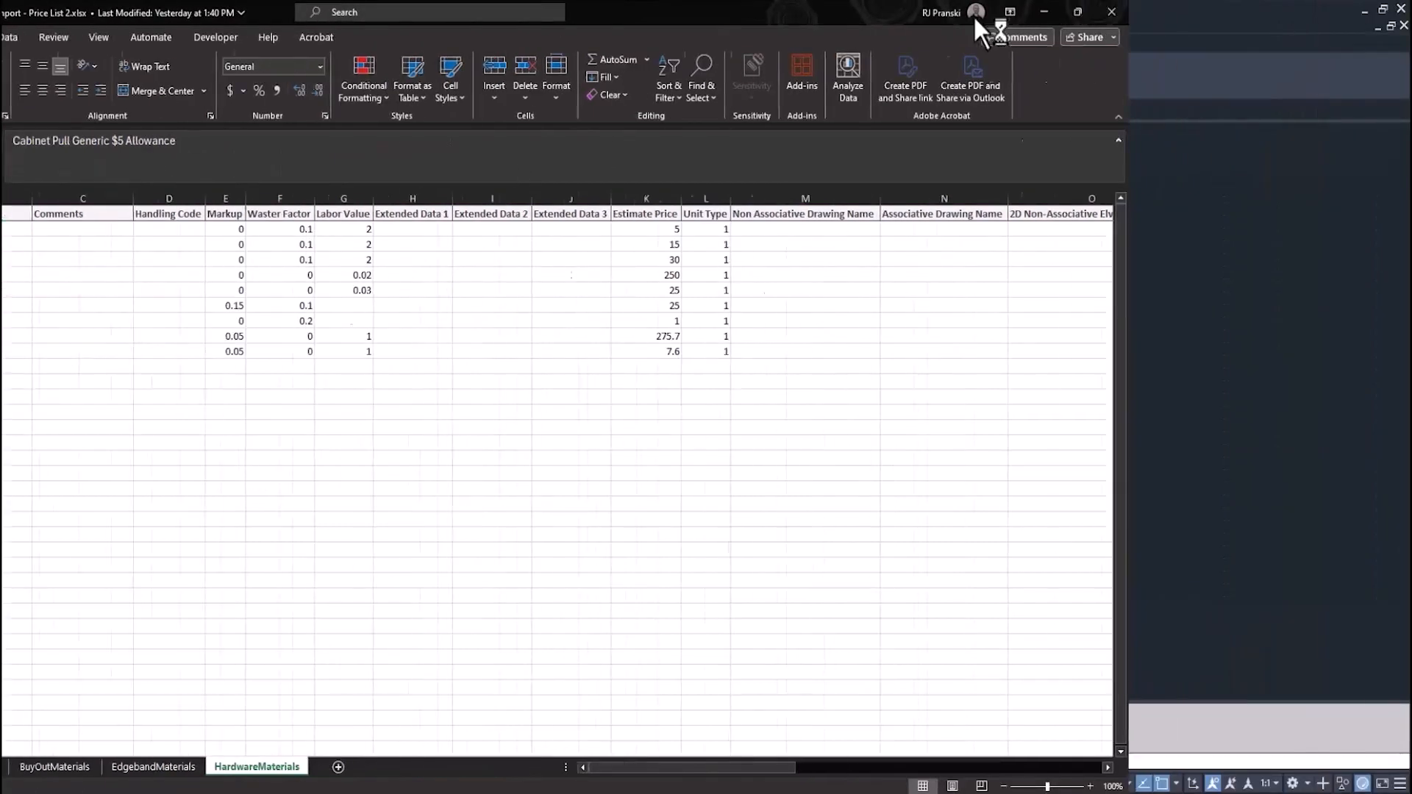
- Switch to Microvellum Toolbox and open the Database Management tools from the configuration options
left_click(151, 154)
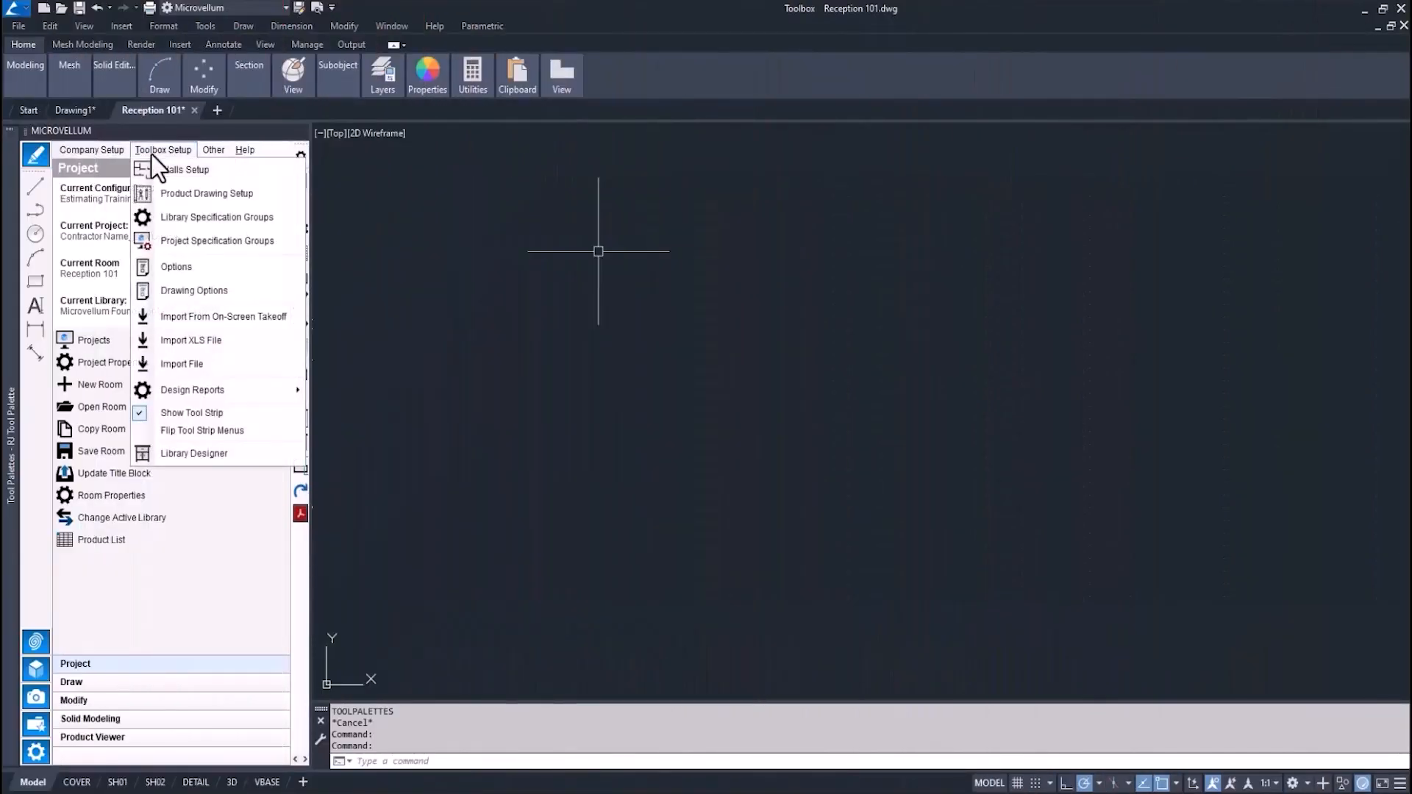
left_click(165, 262)
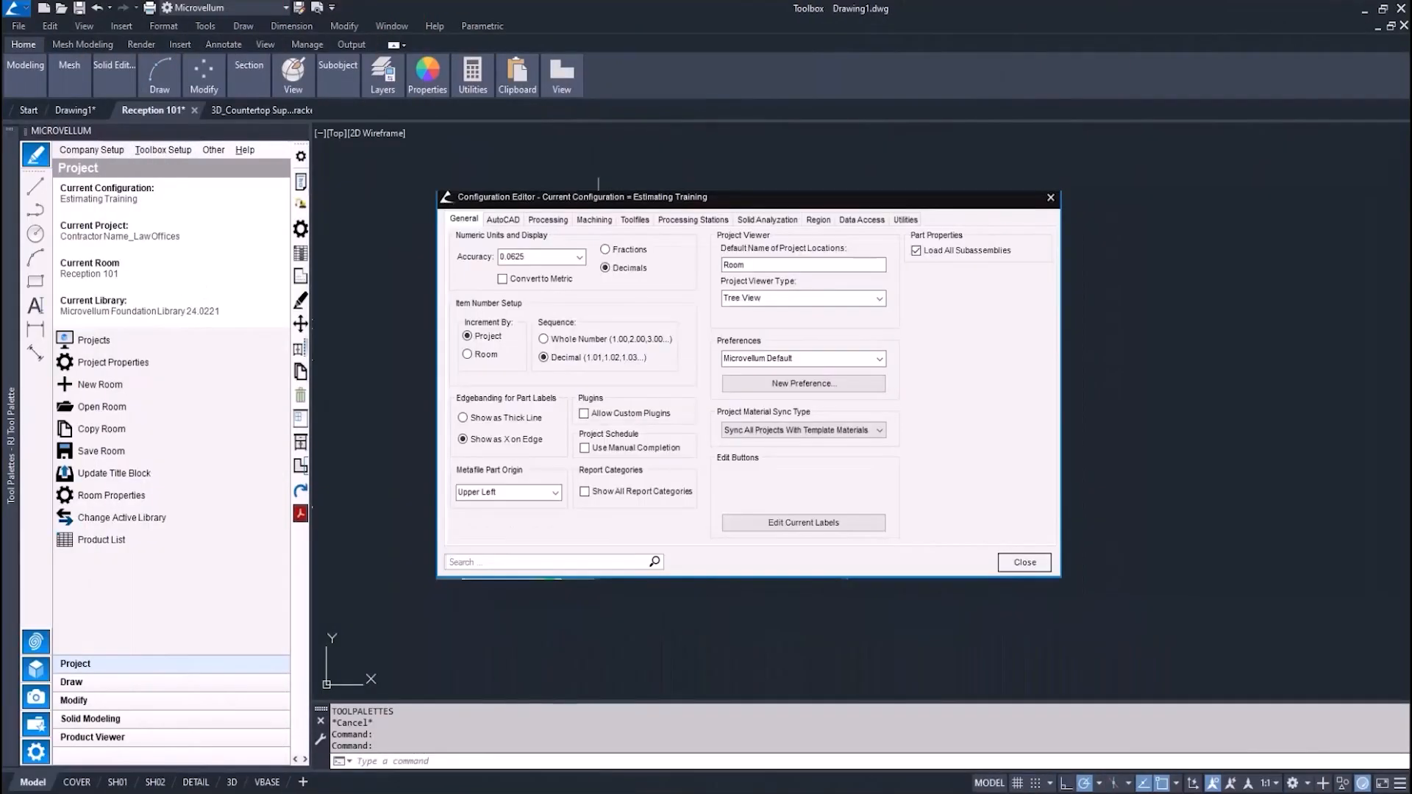
left_click(906, 219)
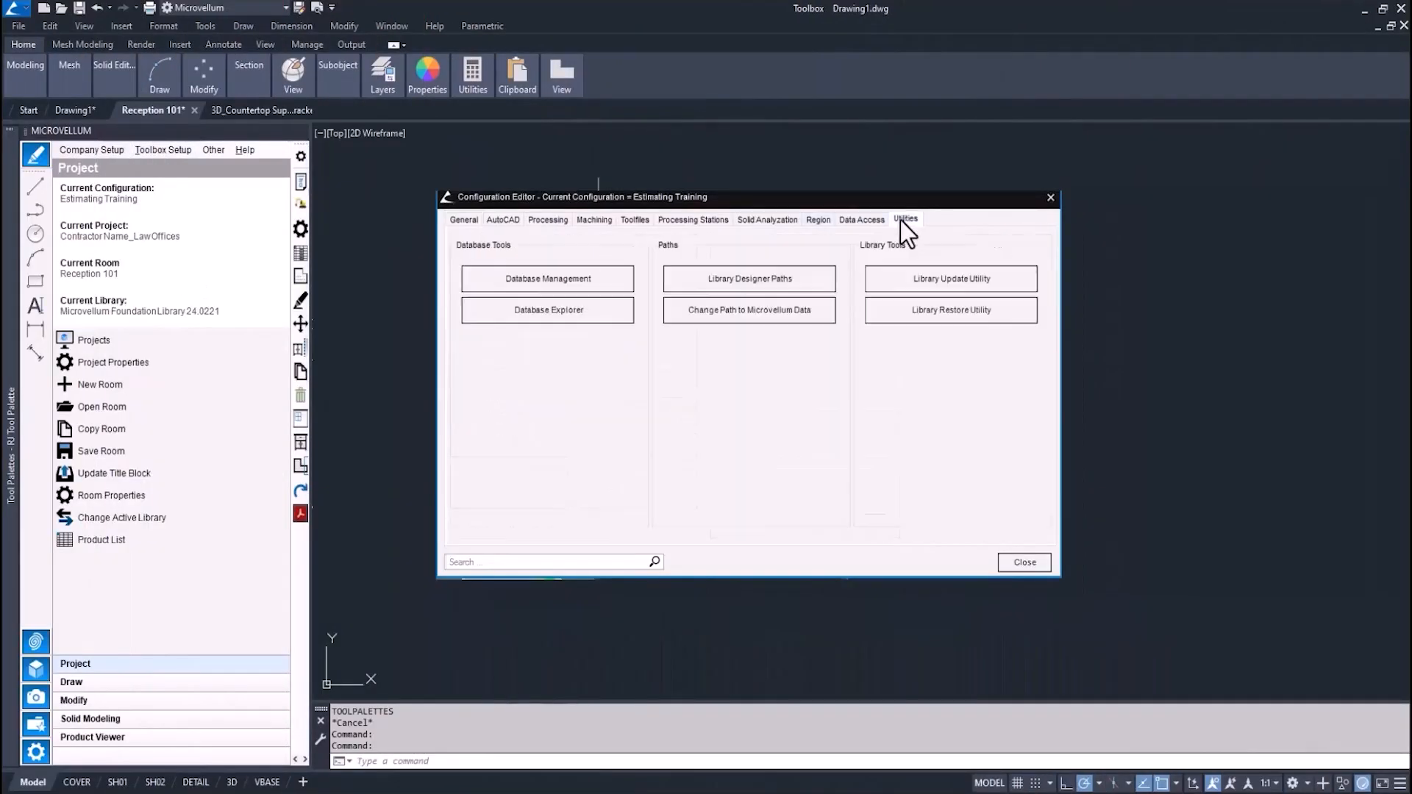
left_click(580, 284)
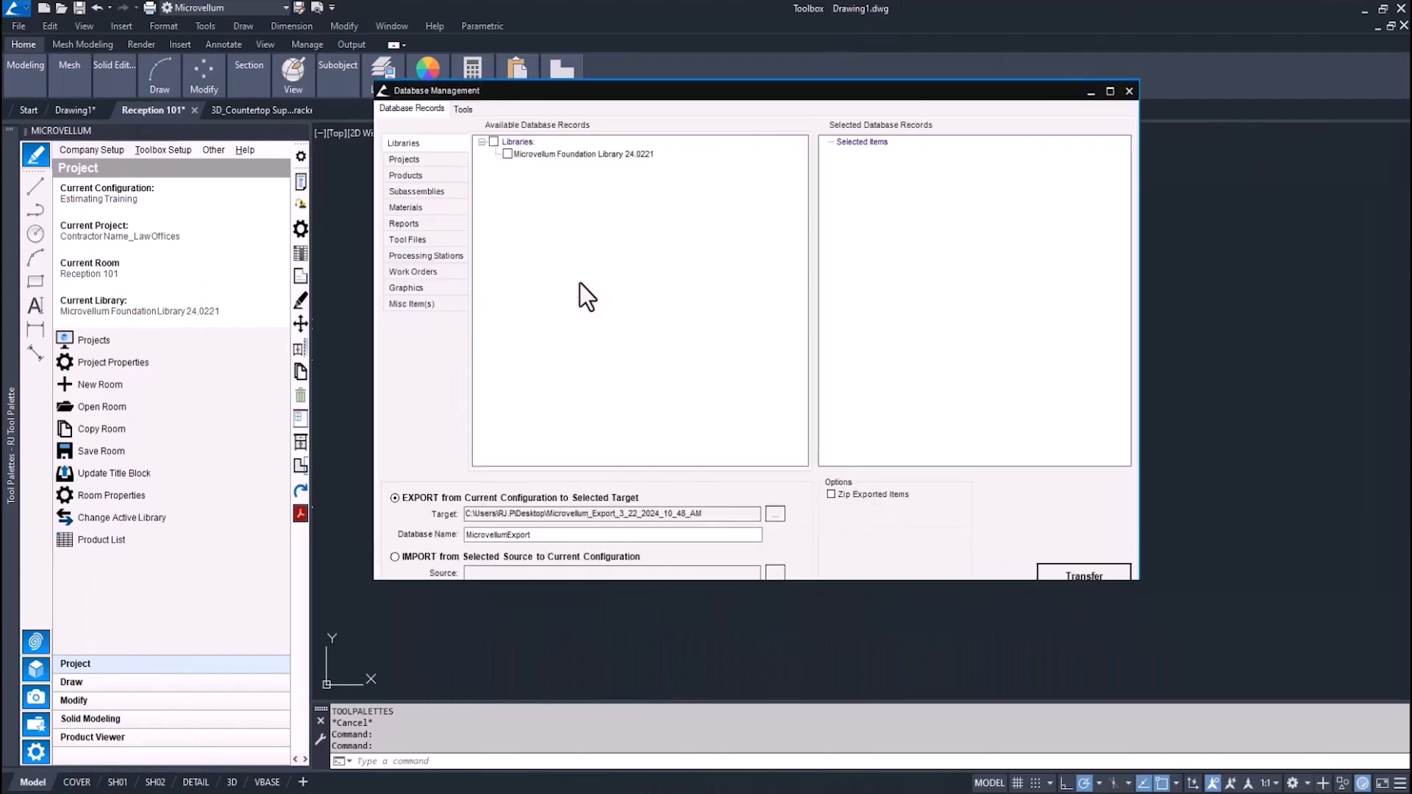
left_click(456, 112)
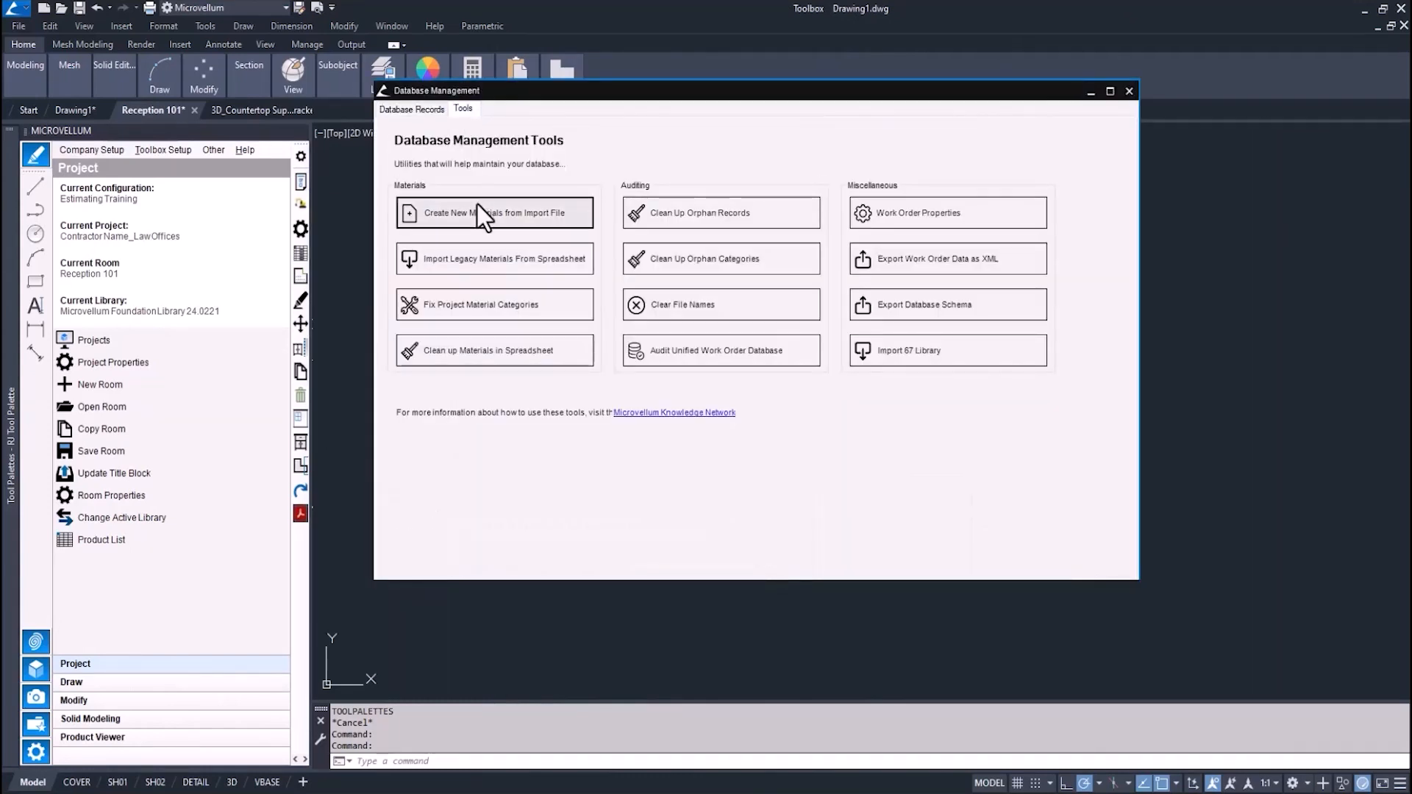
- Create the new hardware materials from the import file Material_Import - Price List 2.xlsx, then close Database Management
left_click(478, 204)
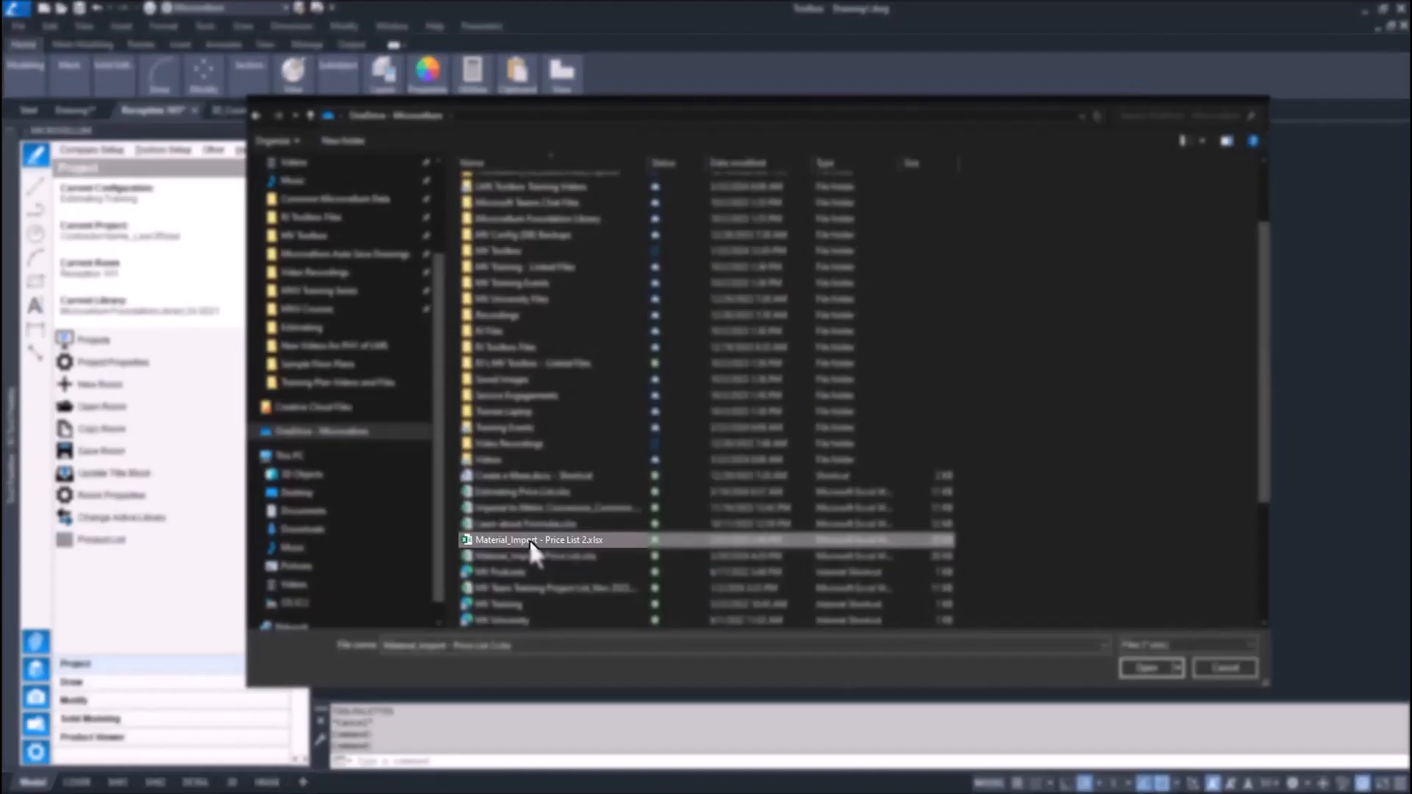
double_click(530, 540)
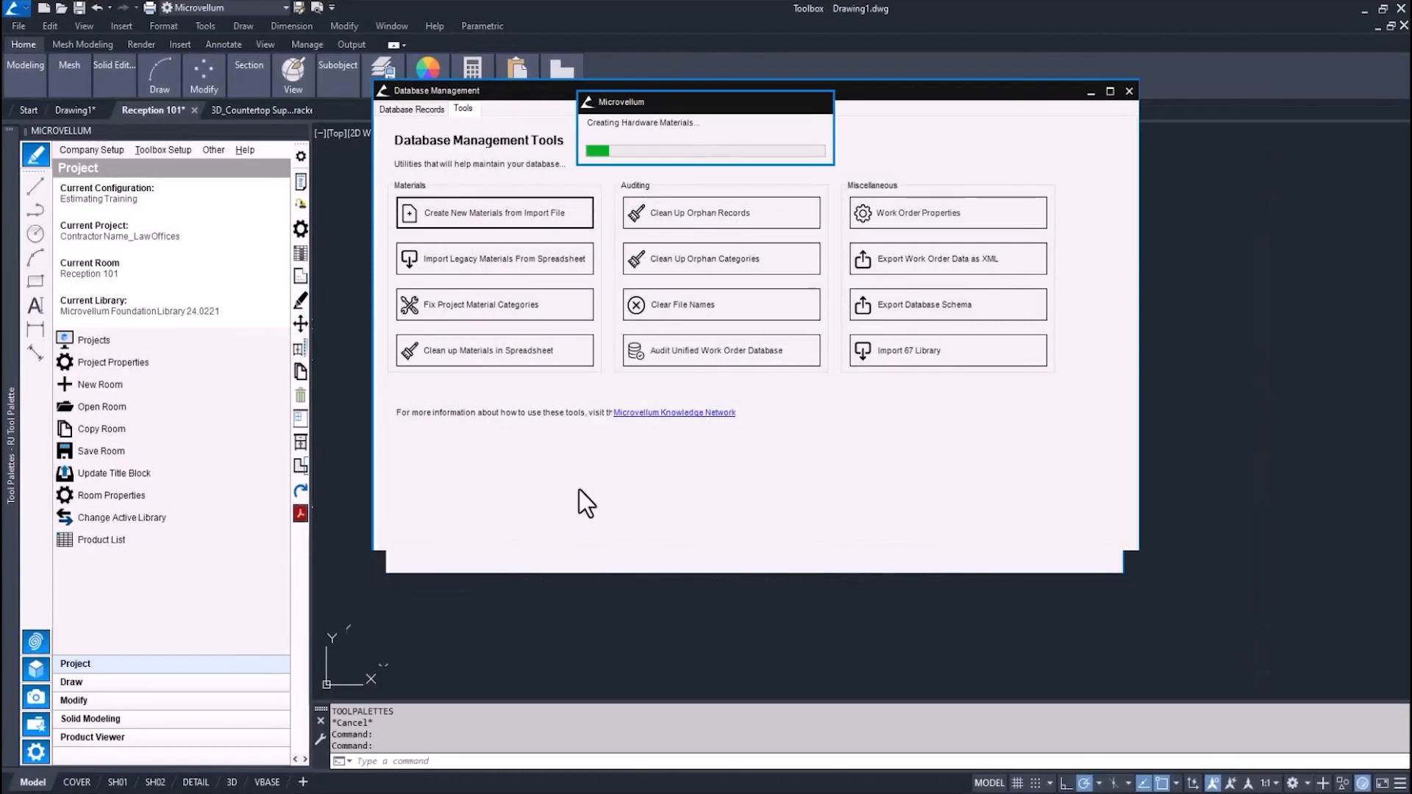
left_click(784, 505)
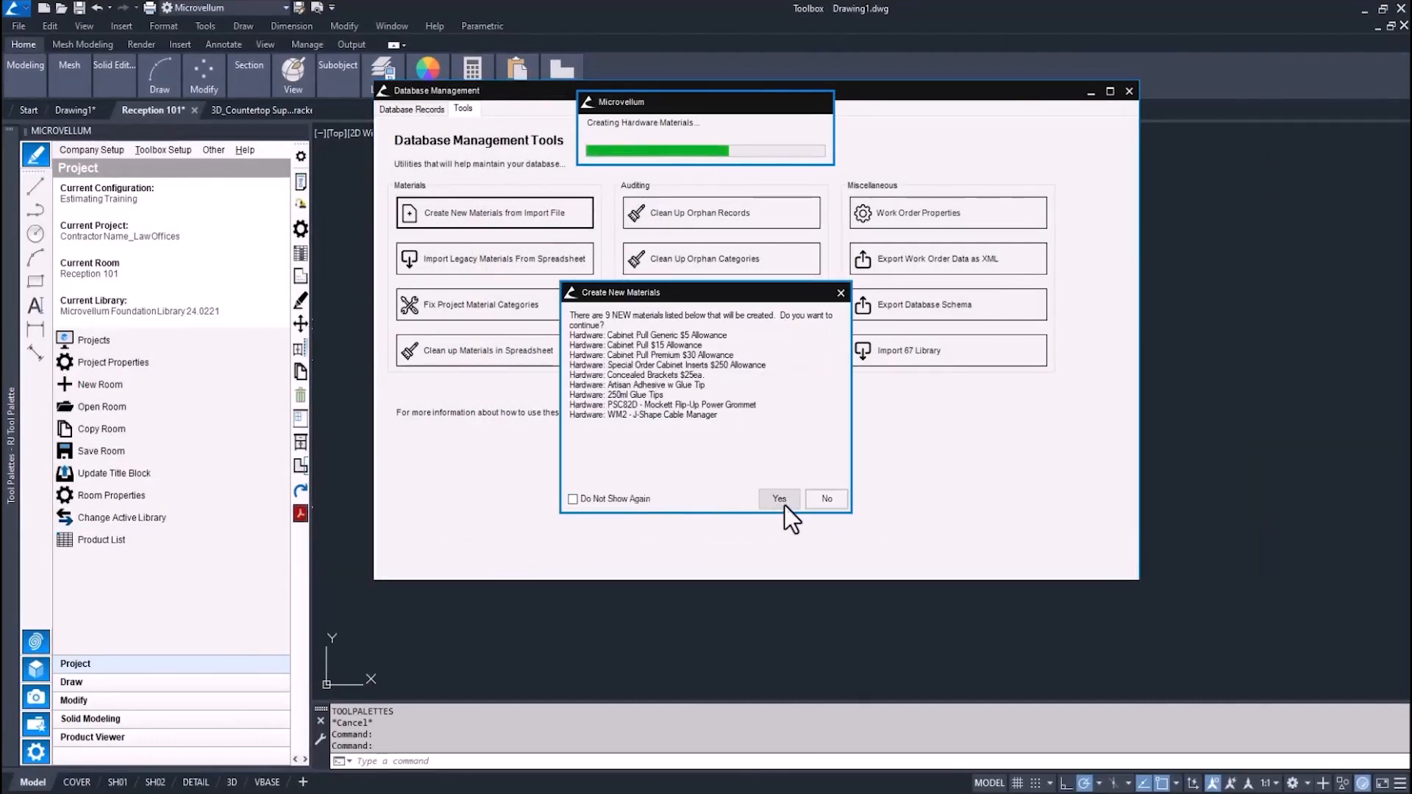
left_click(781, 717)
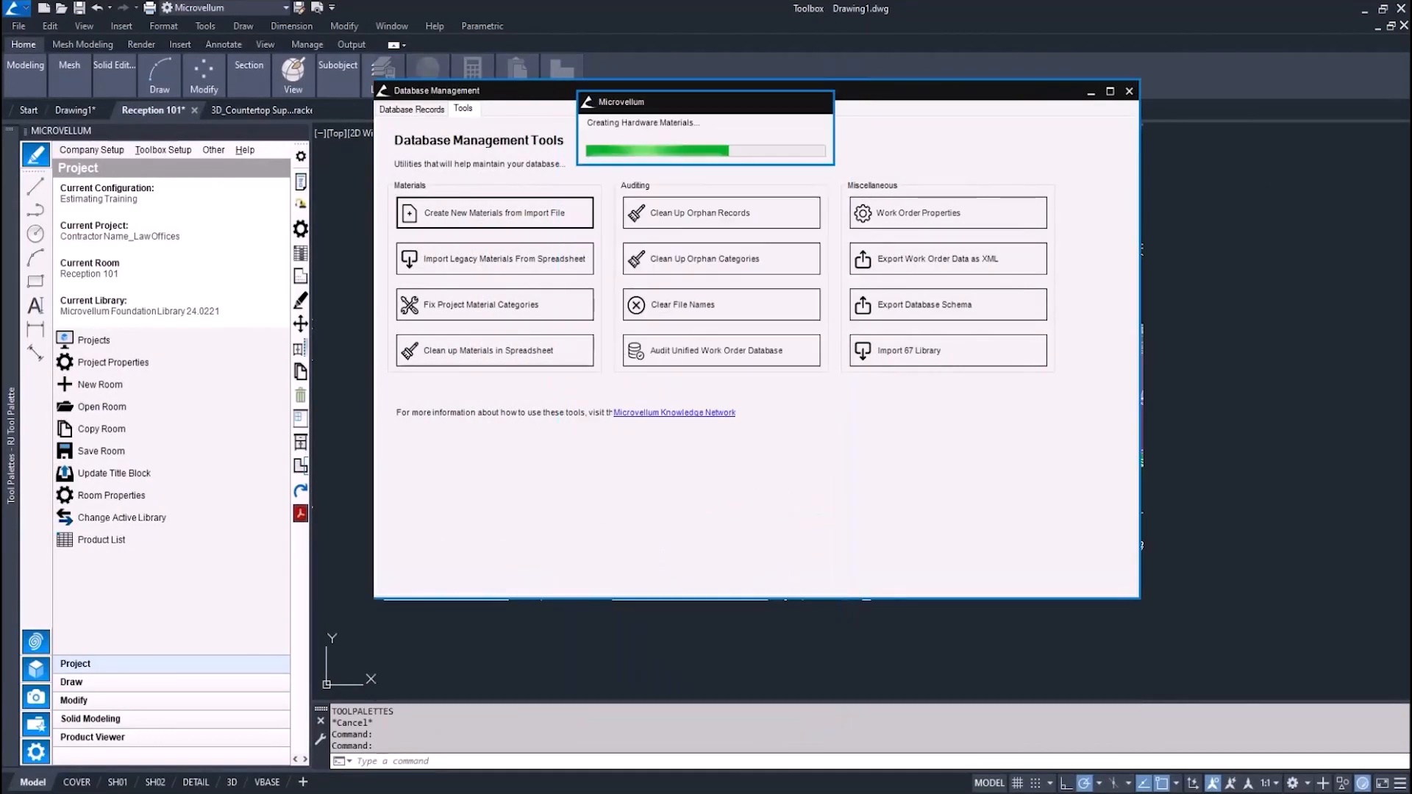
left_click(830, 449)
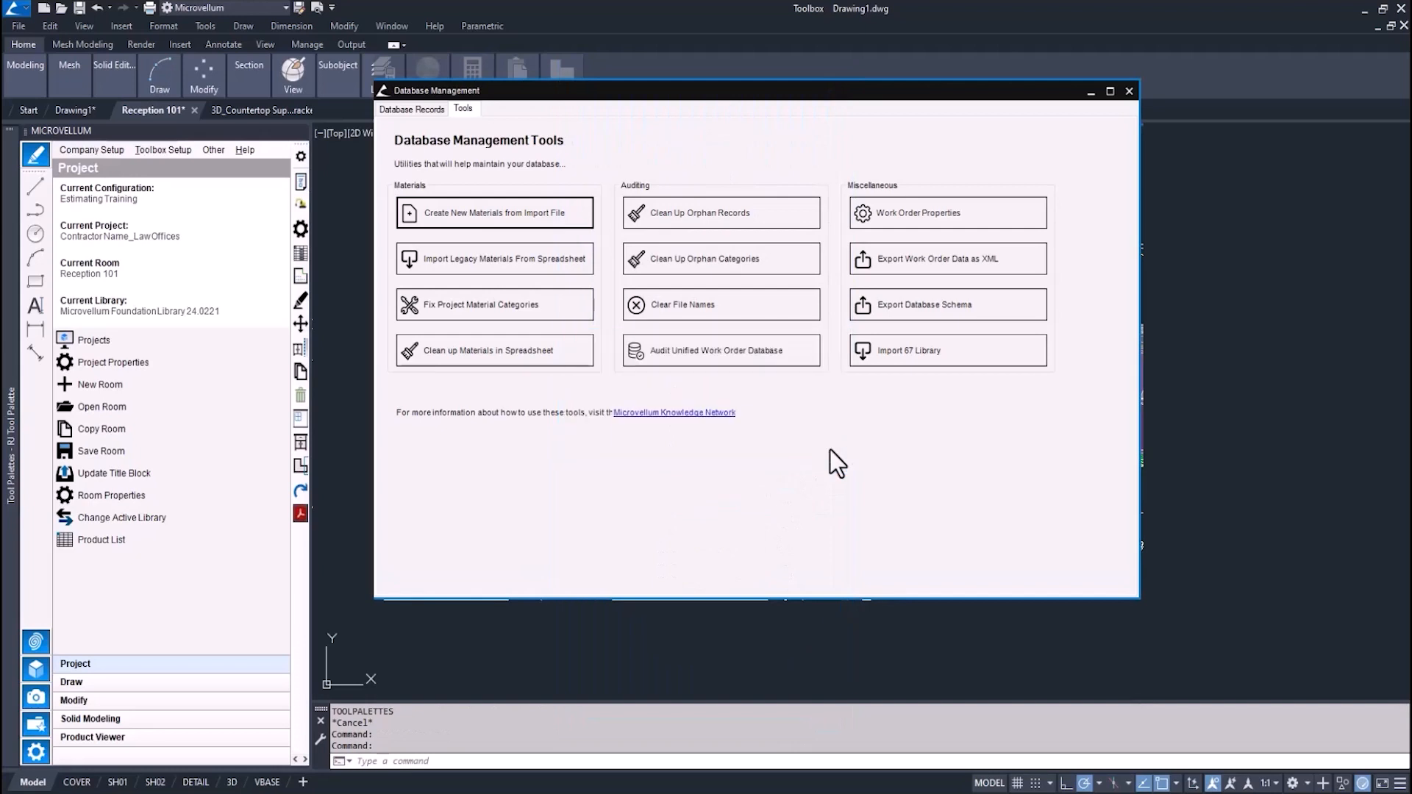
left_click(1129, 91)
- Examine the imported materials in the hardware library of the library's Imperial Decorative Laminate specification group
left_click(160, 151)
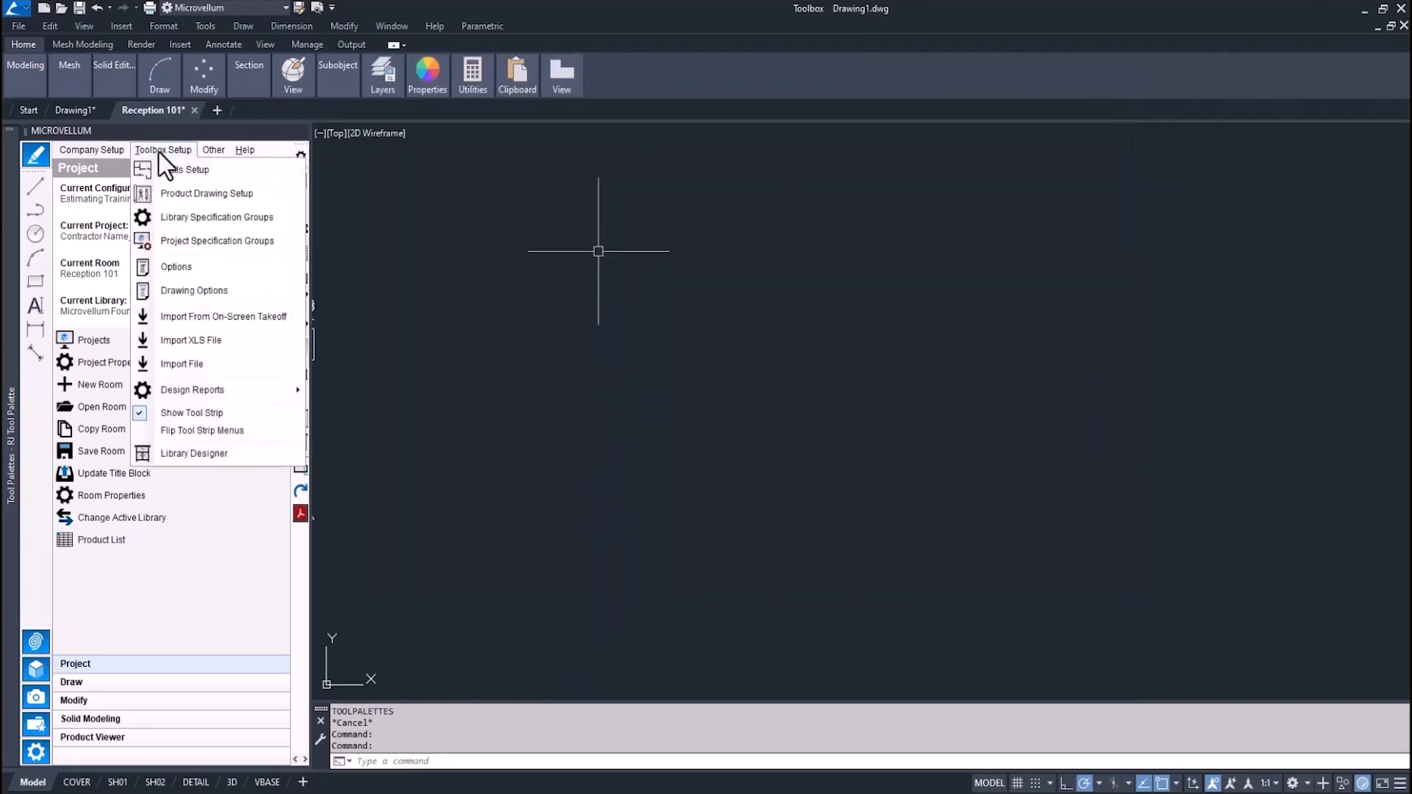
left_click(173, 219)
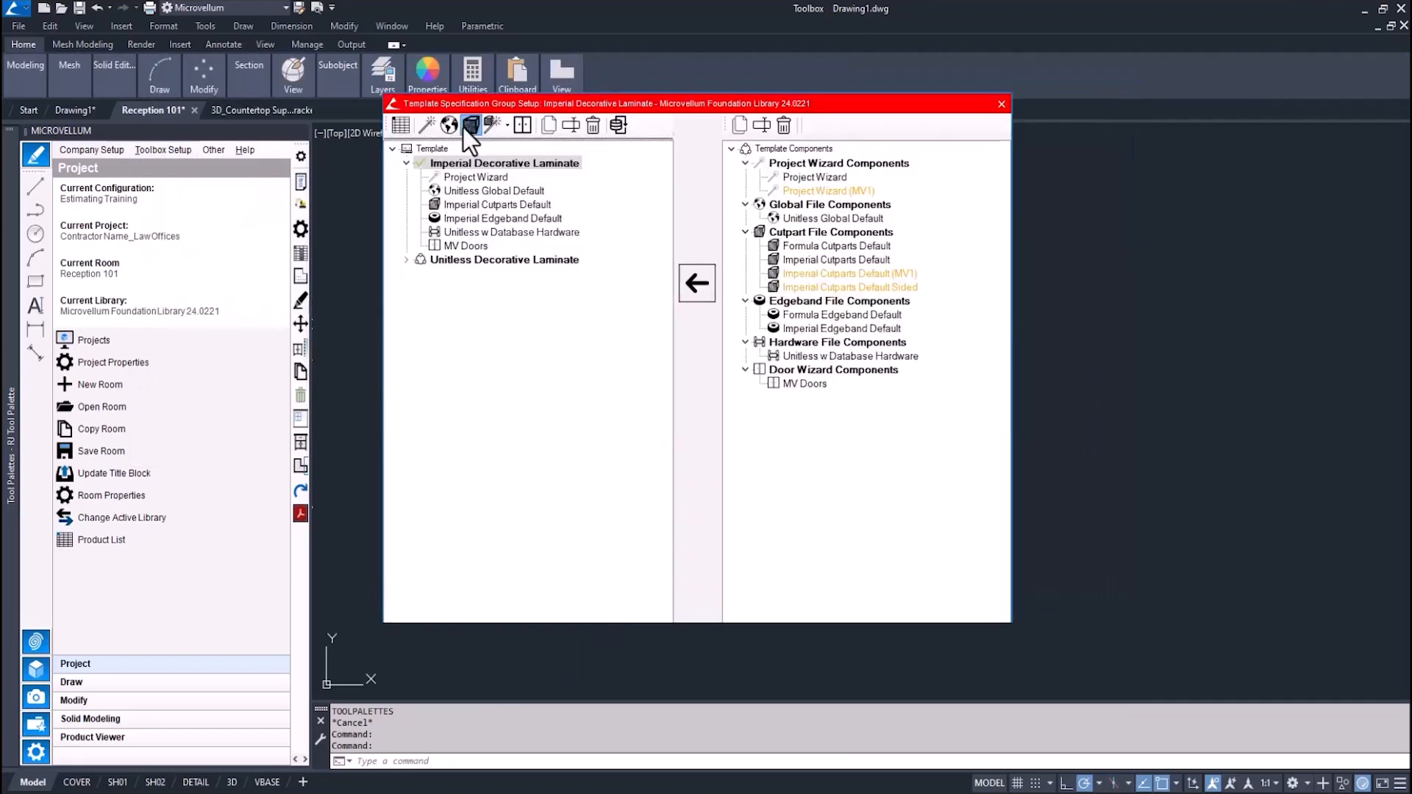
left_click(465, 126)
left_click(1004, 62)
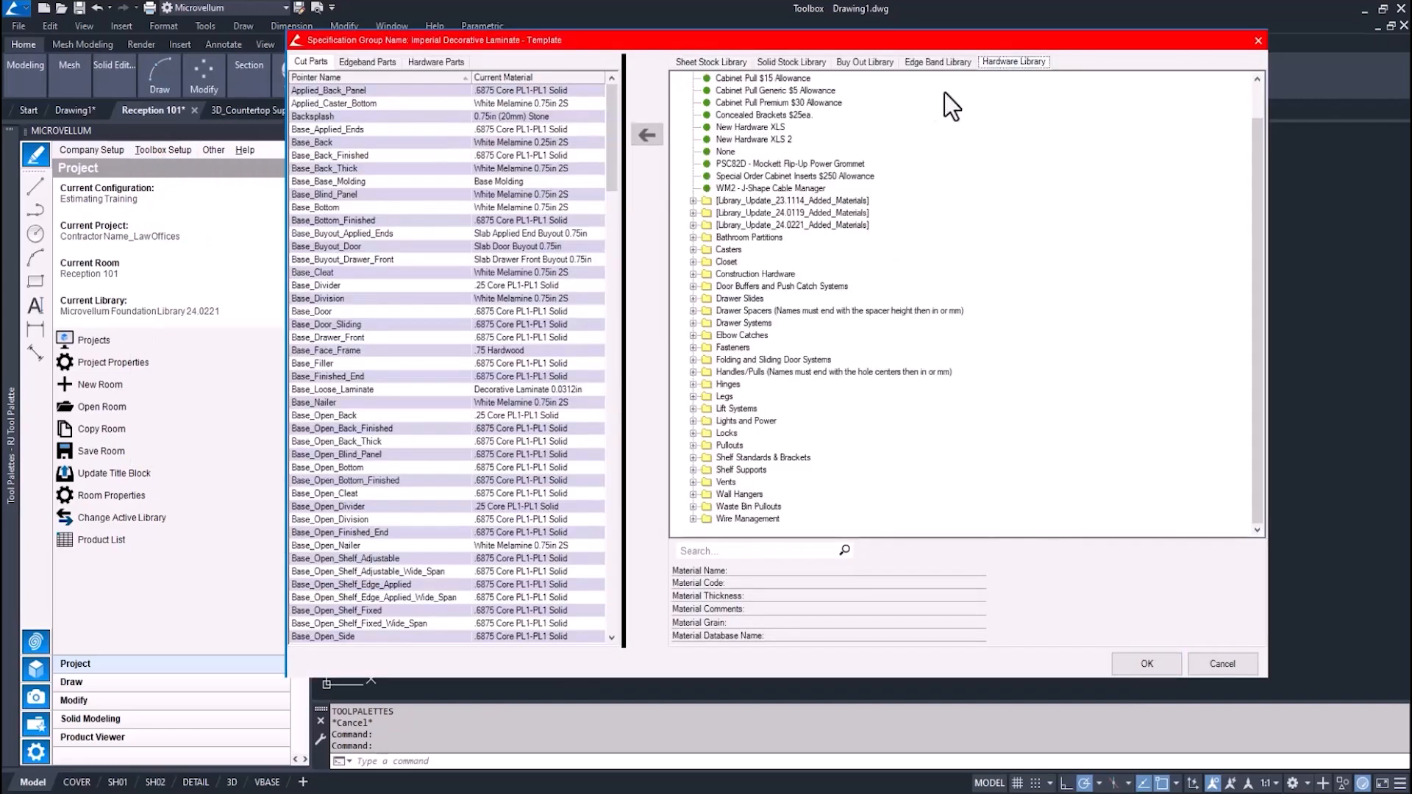
left_click(768, 163)
left_click(765, 177)
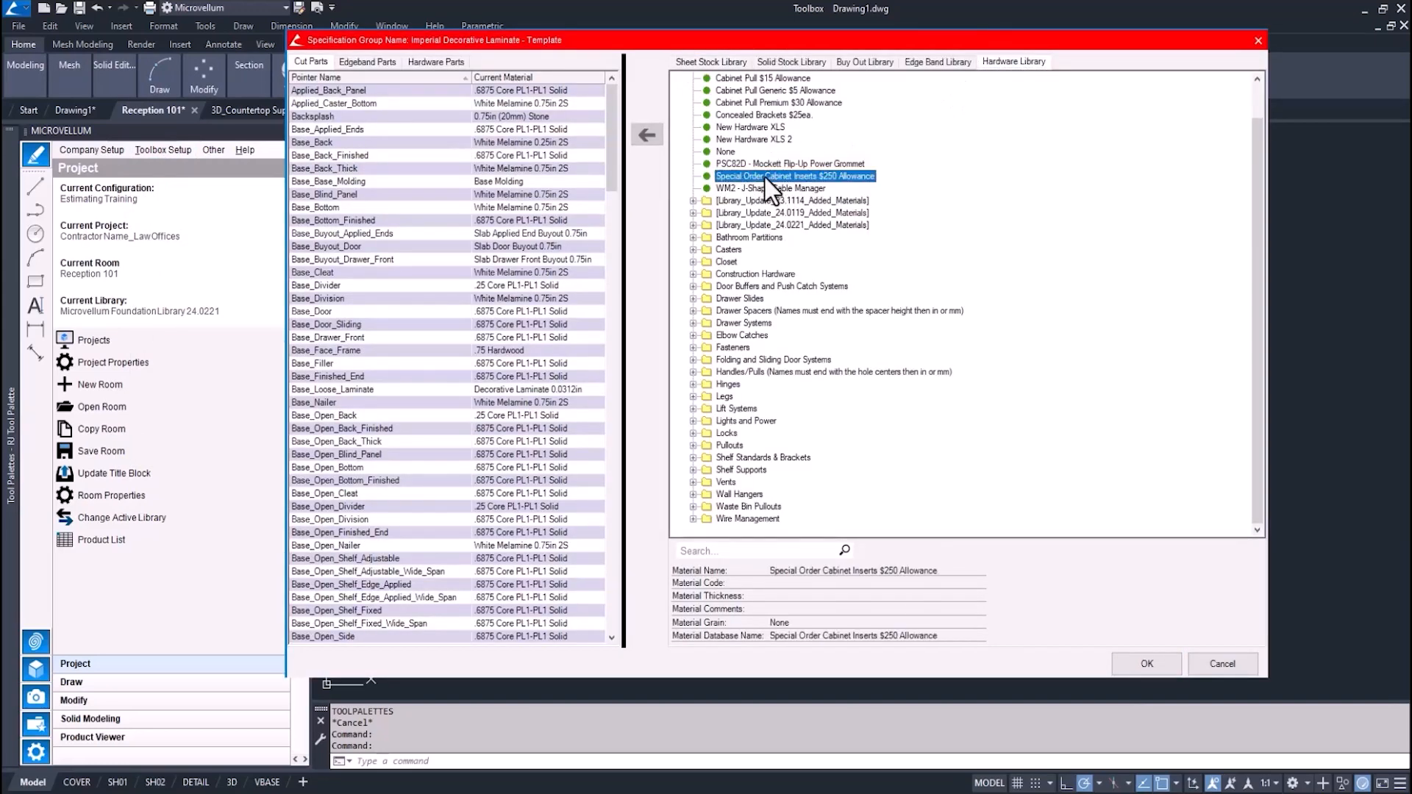
left_click(763, 189)
left_click(1258, 40)
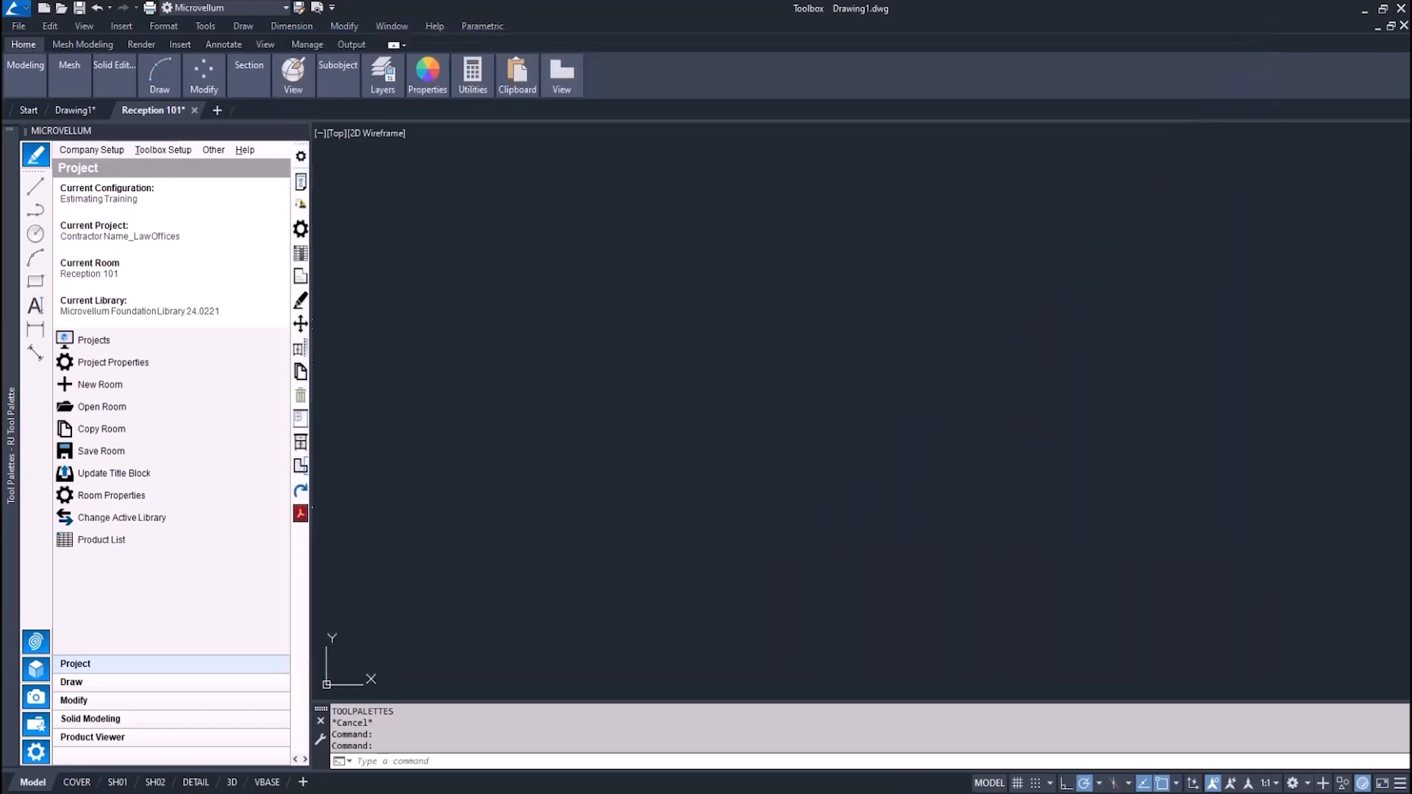
- Check the project's Imperial Decorative Laminate specification group for the imported hardware, including Artisan Adhesive w Glue Tip
left_click(171, 150)
left_click(169, 217)
left_click(469, 127)
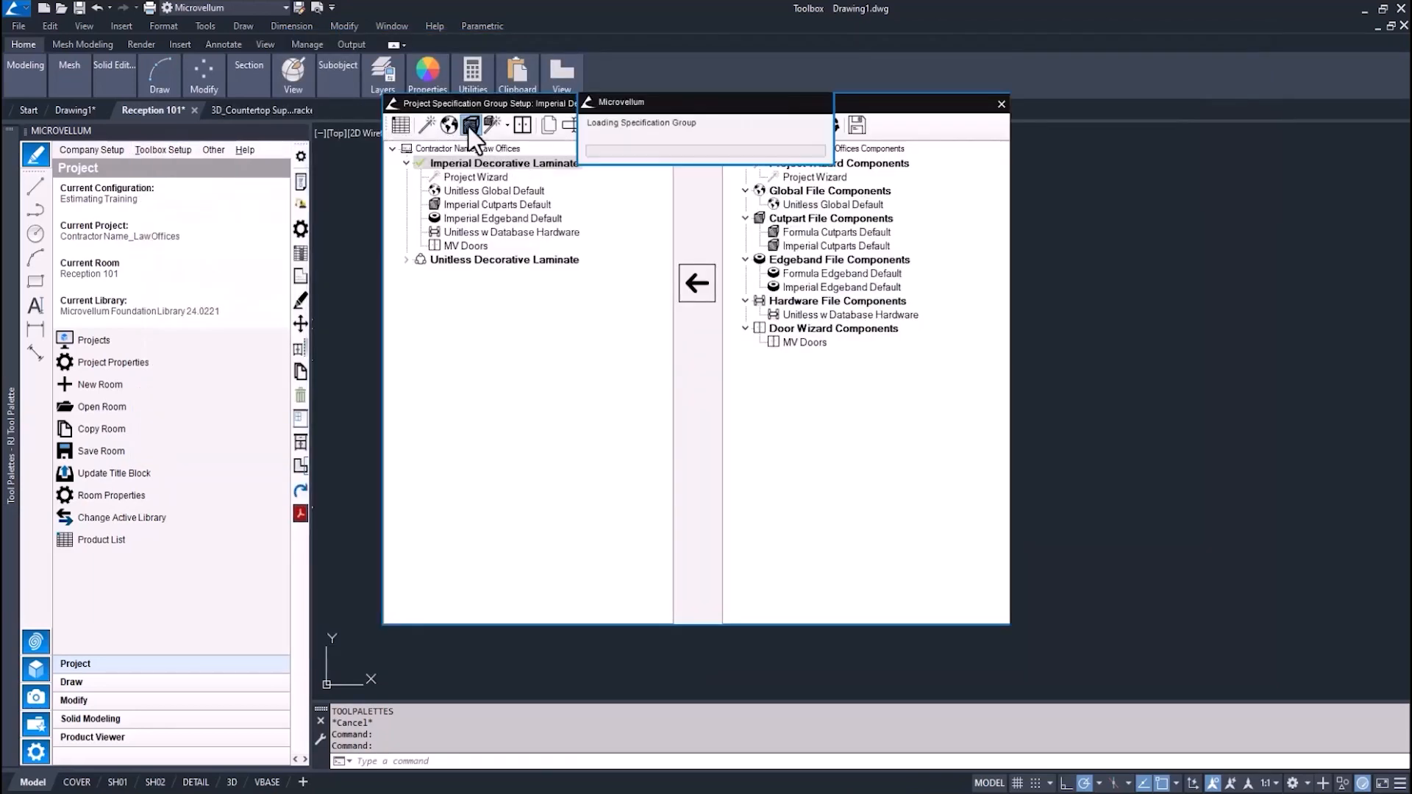
left_click(1006, 62)
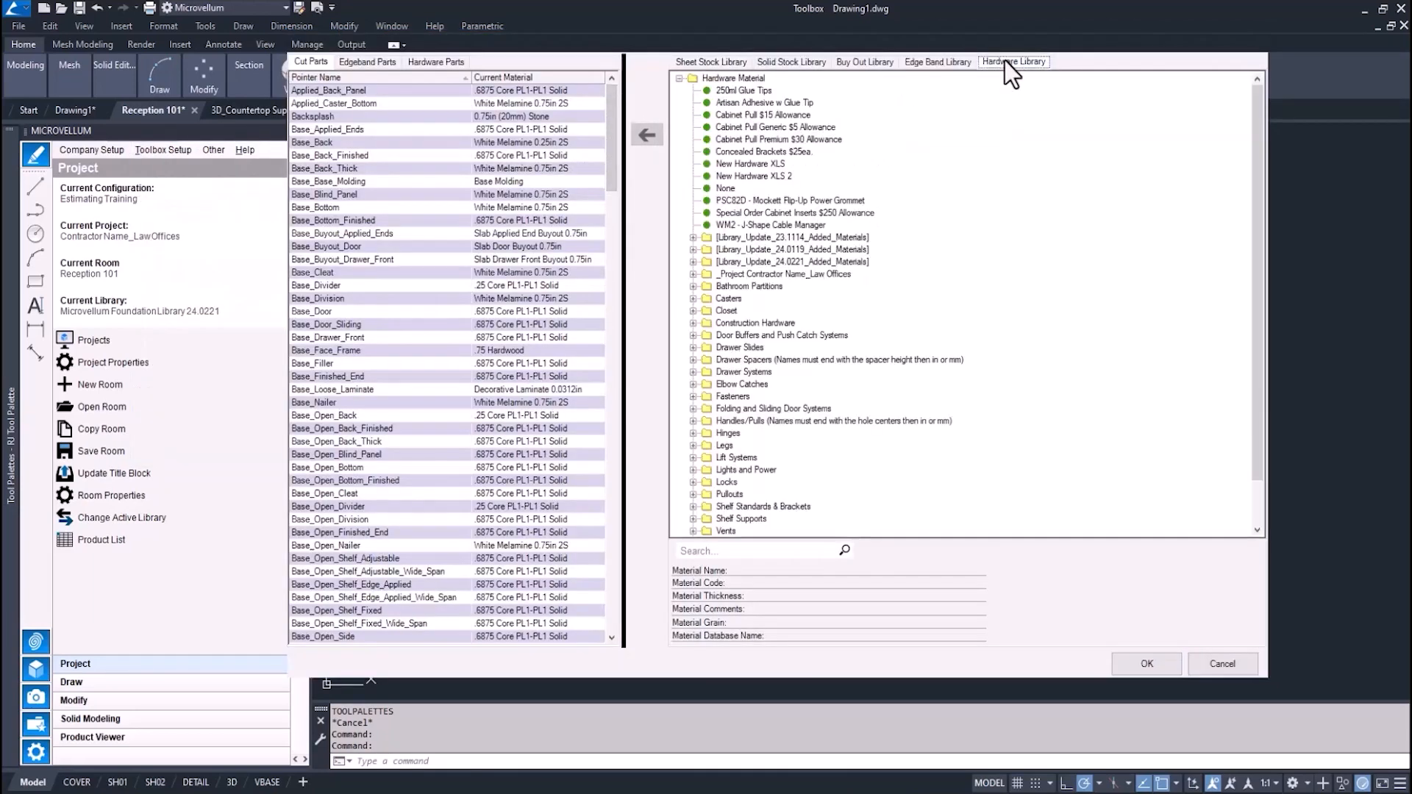
left_click(759, 102)
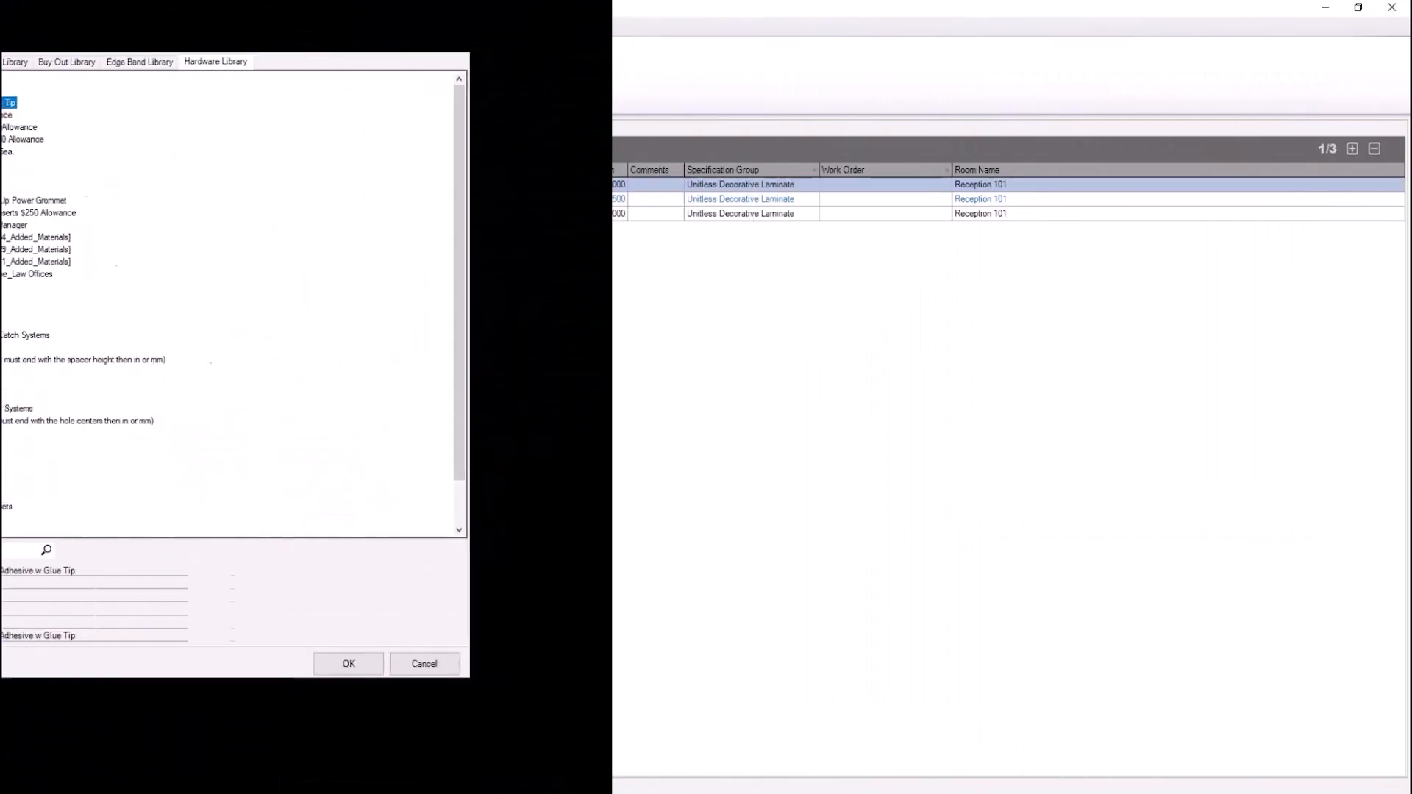
- Reopen the product prompts of Misc Parts, assign WM2 - J-Shape Cable Manager to Item 4, and accept the prompts
right_click(364, 211)
left_click(417, 222)
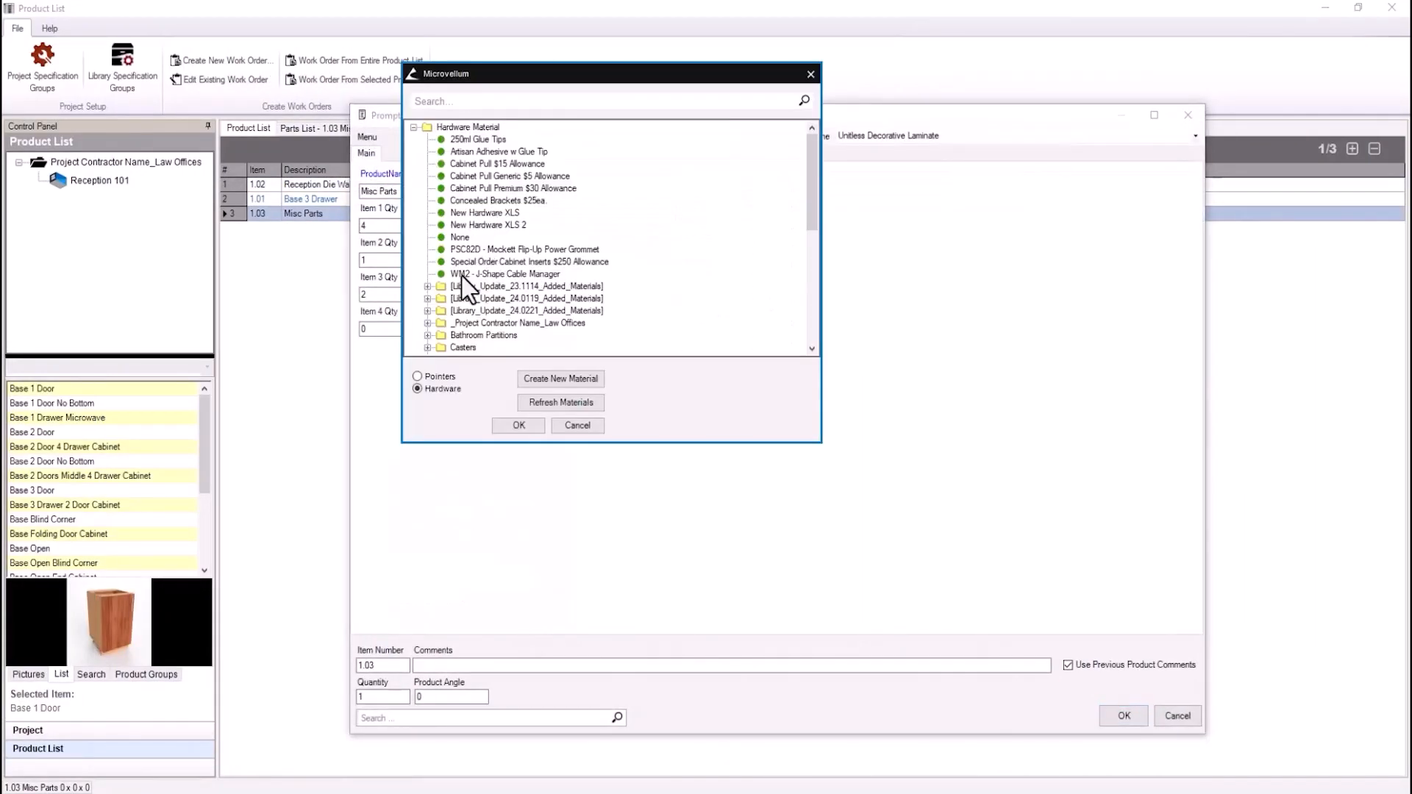
left_click(462, 277)
left_click(518, 425)
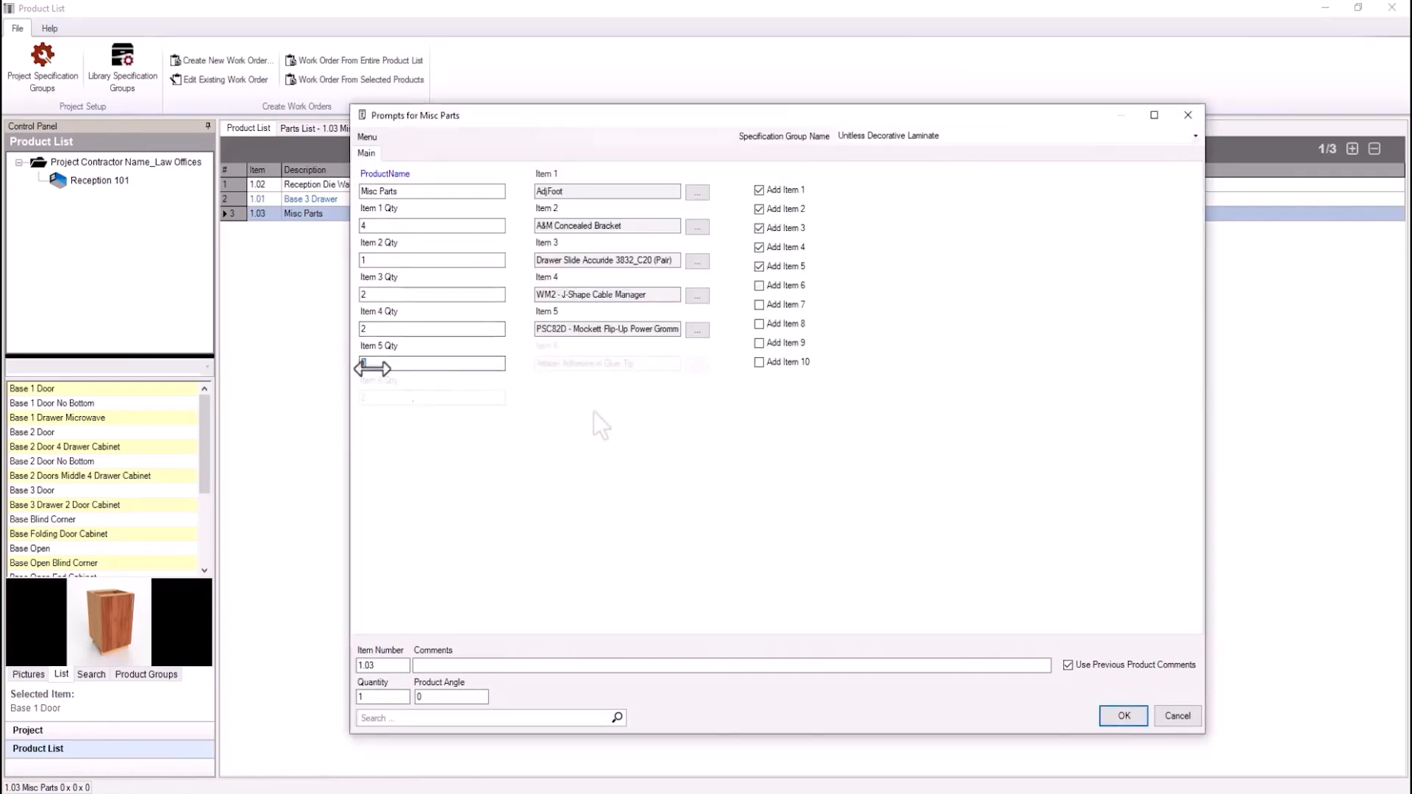
left_click(1124, 716)
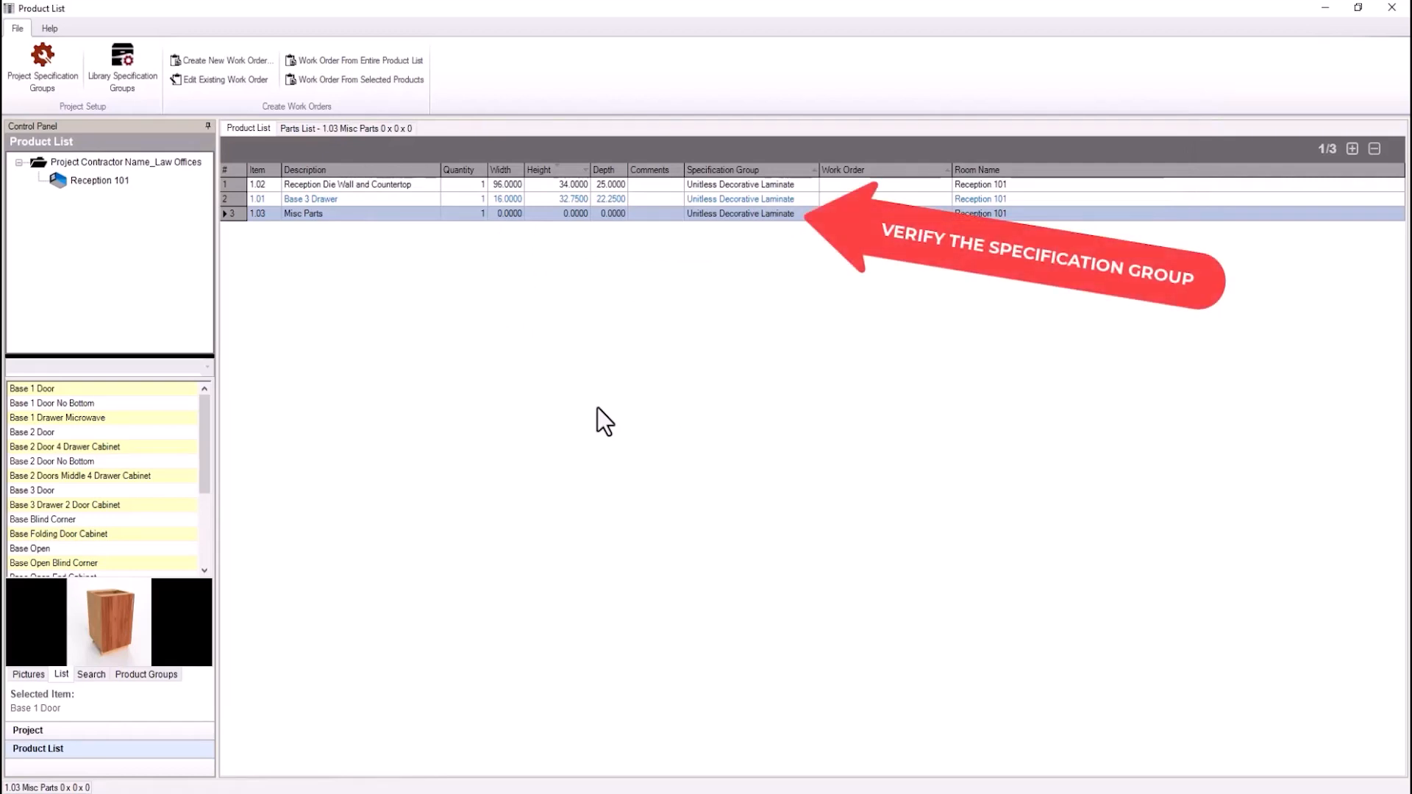
- Select all products in the product list and examine their combined parts in the Parts List Review
key("ctrl+a")
right_click(298, 215)
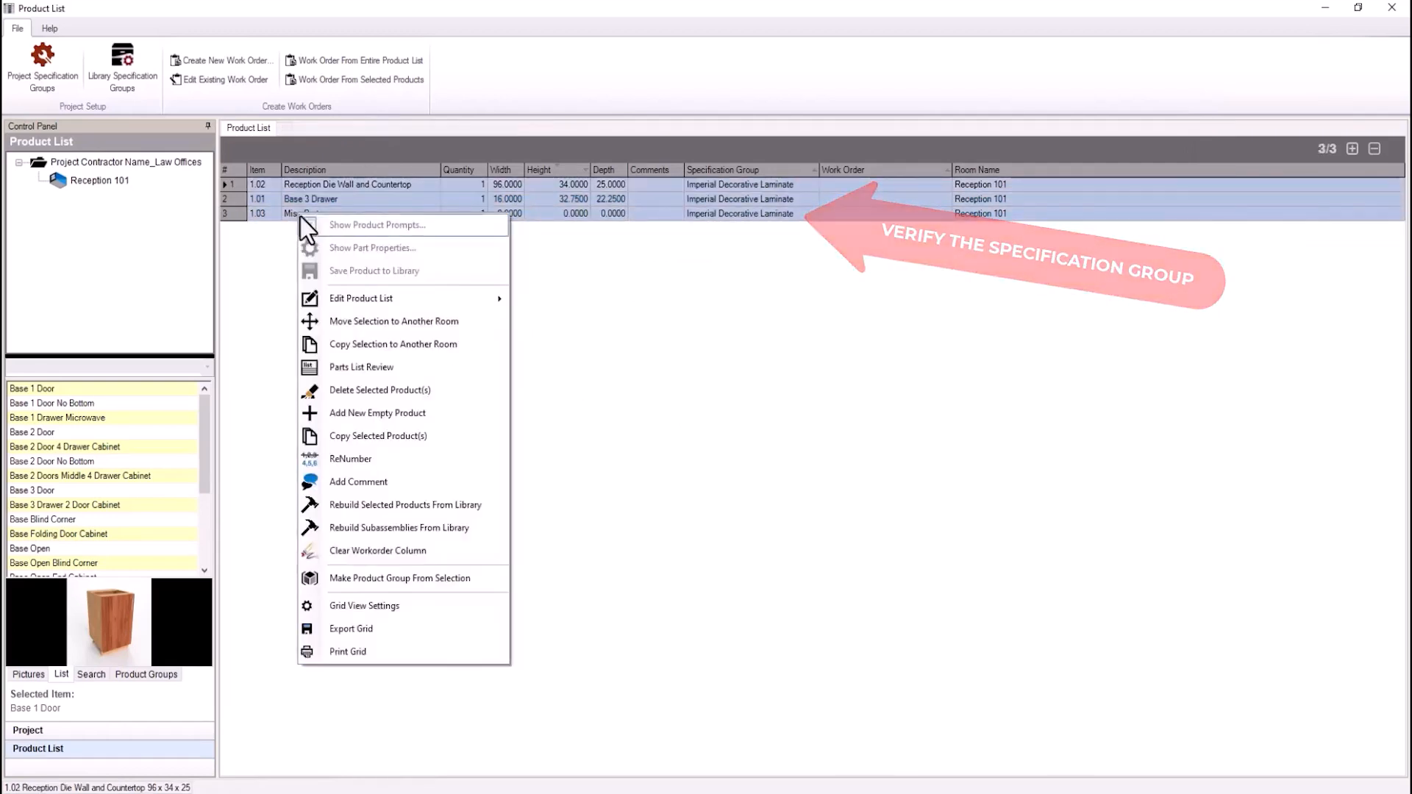
left_click(368, 365)
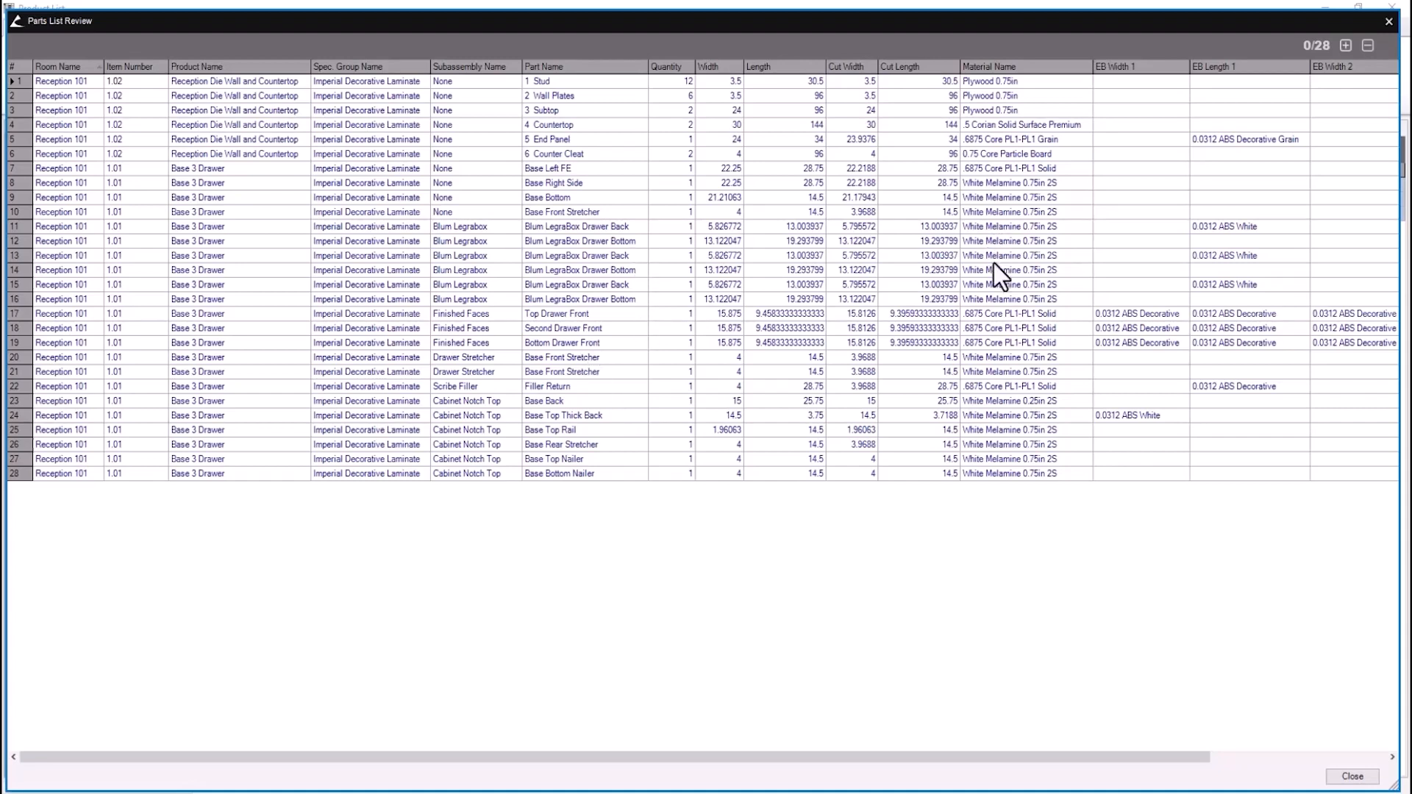
left_click_drag(1036, 760, 1158, 753)
key("Escape")
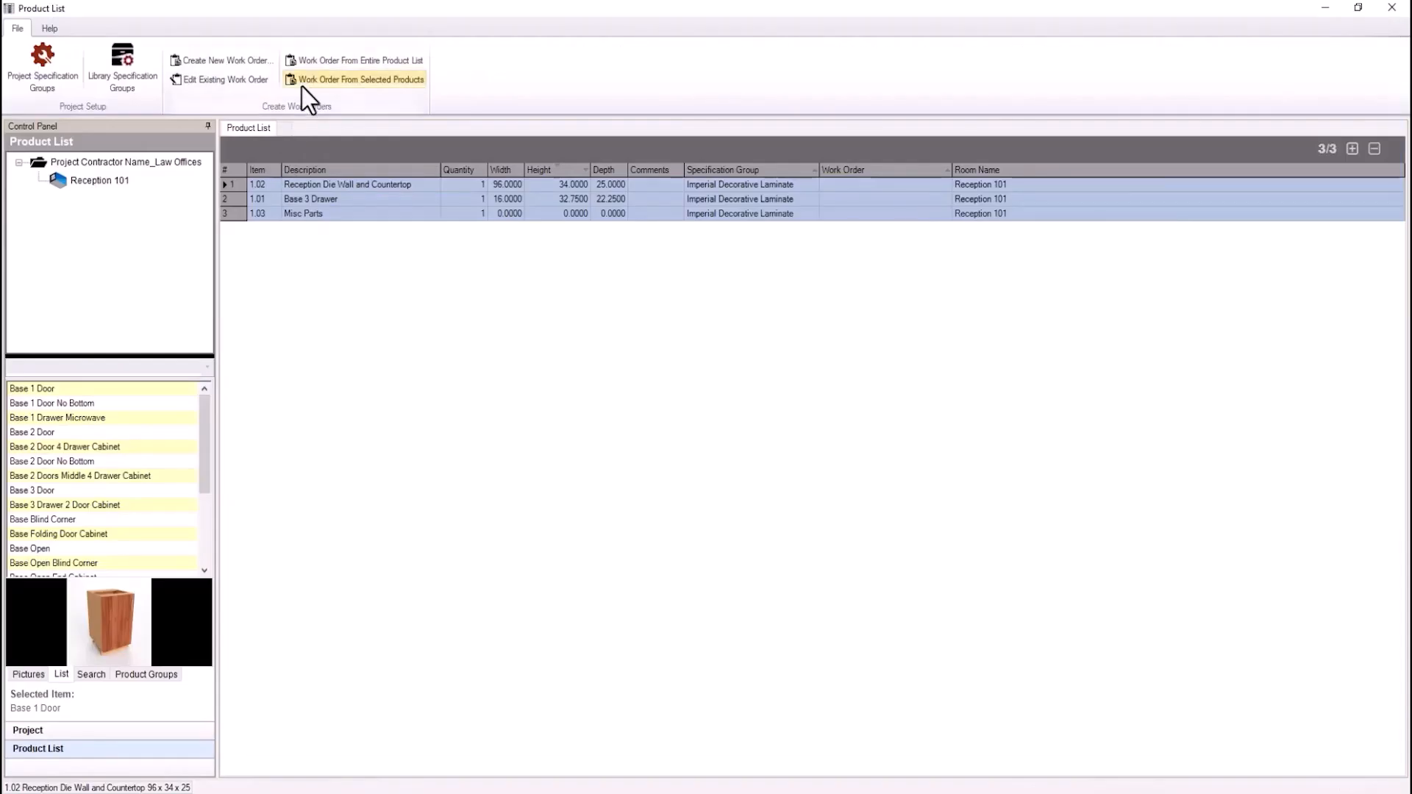
- Create and process a work order named Law Reception Desk Quote 1001 from the three products and open it
left_click(308, 61)
type("Law Reception Desk Quote 1001")
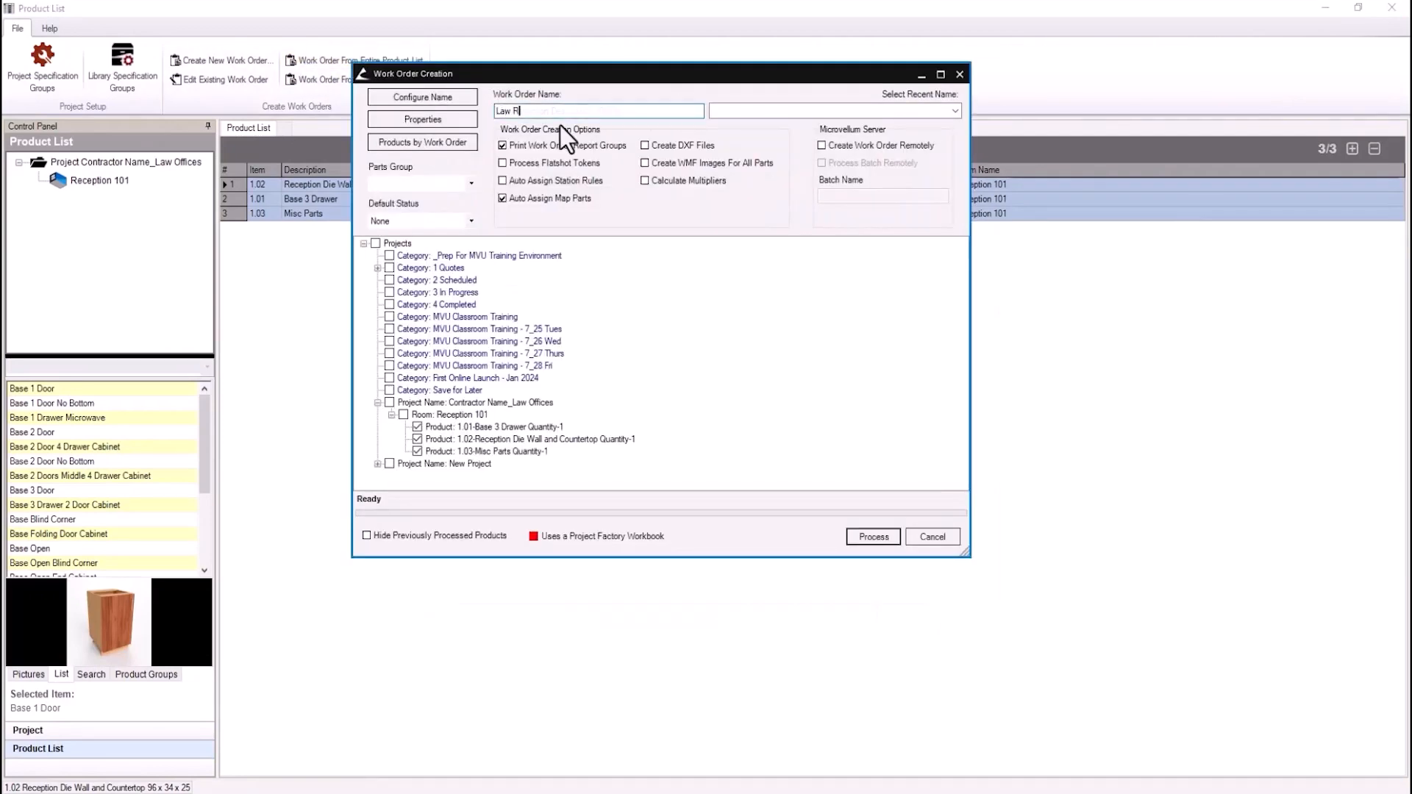
left_click(873, 537)
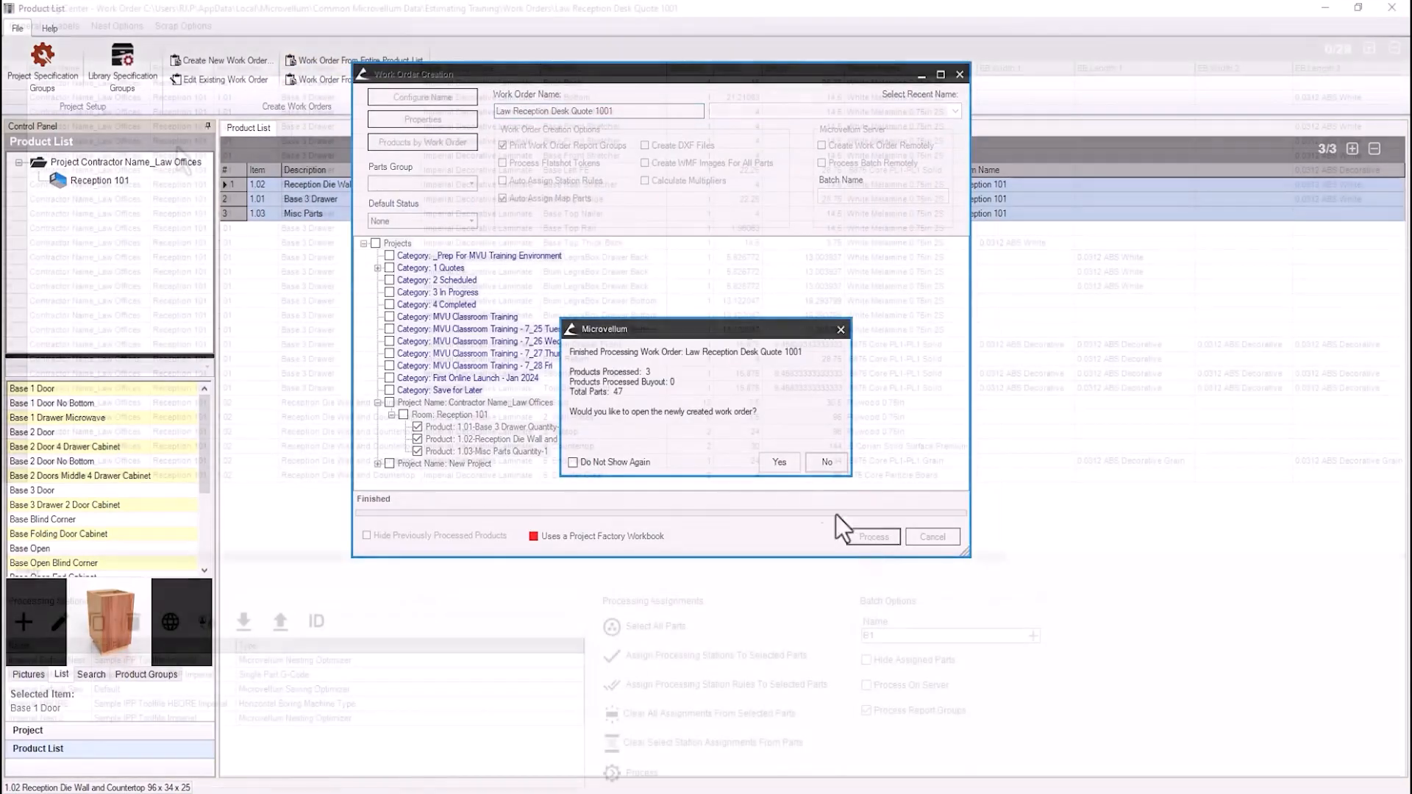
left_click(779, 462)
- Preview the Cost Based Estimating Report - Quote NEW for the opened work order
left_click(25, 25)
left_click(63, 45)
double_click(621, 164)
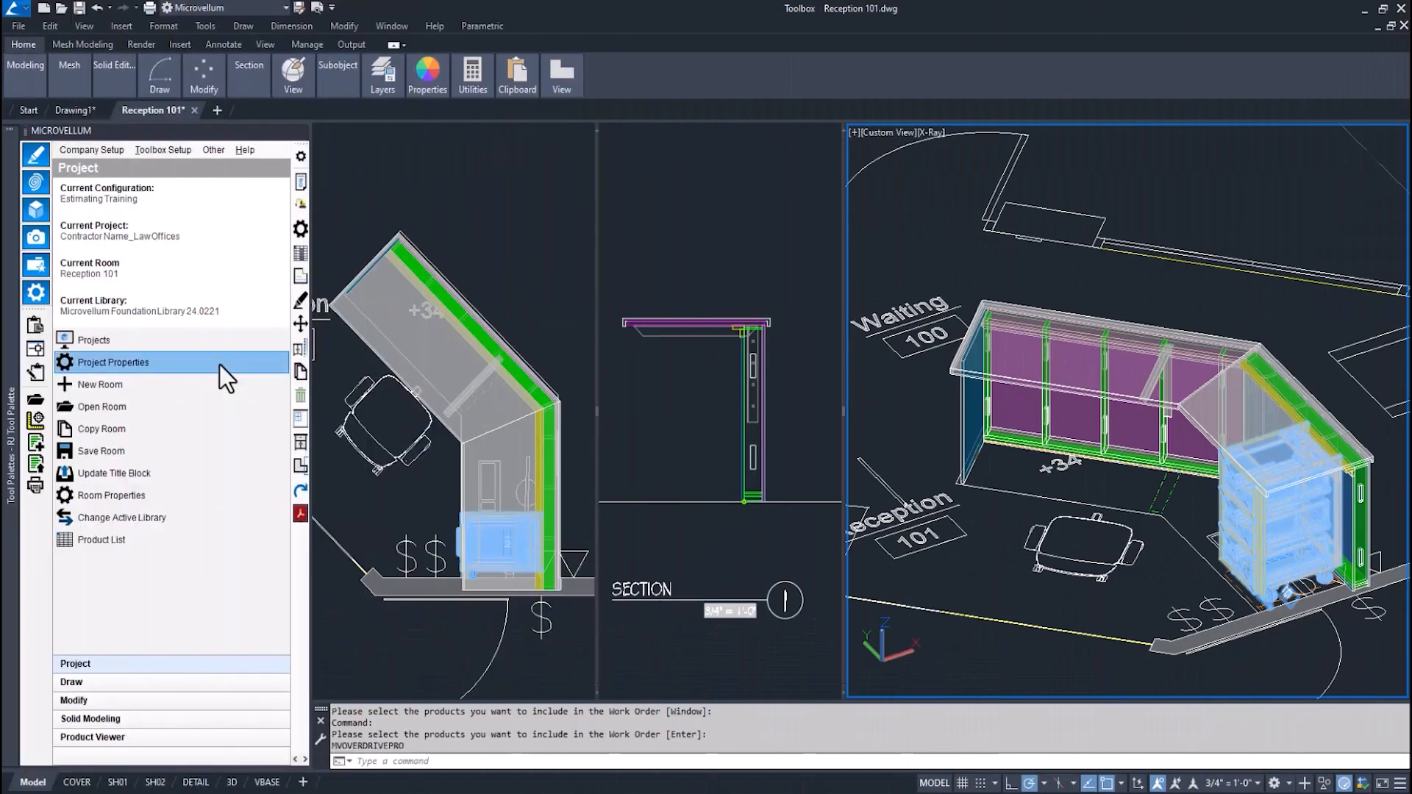
- Assign ACE Construction as the General Contact in the project properties and save the properties
left_click(219, 364)
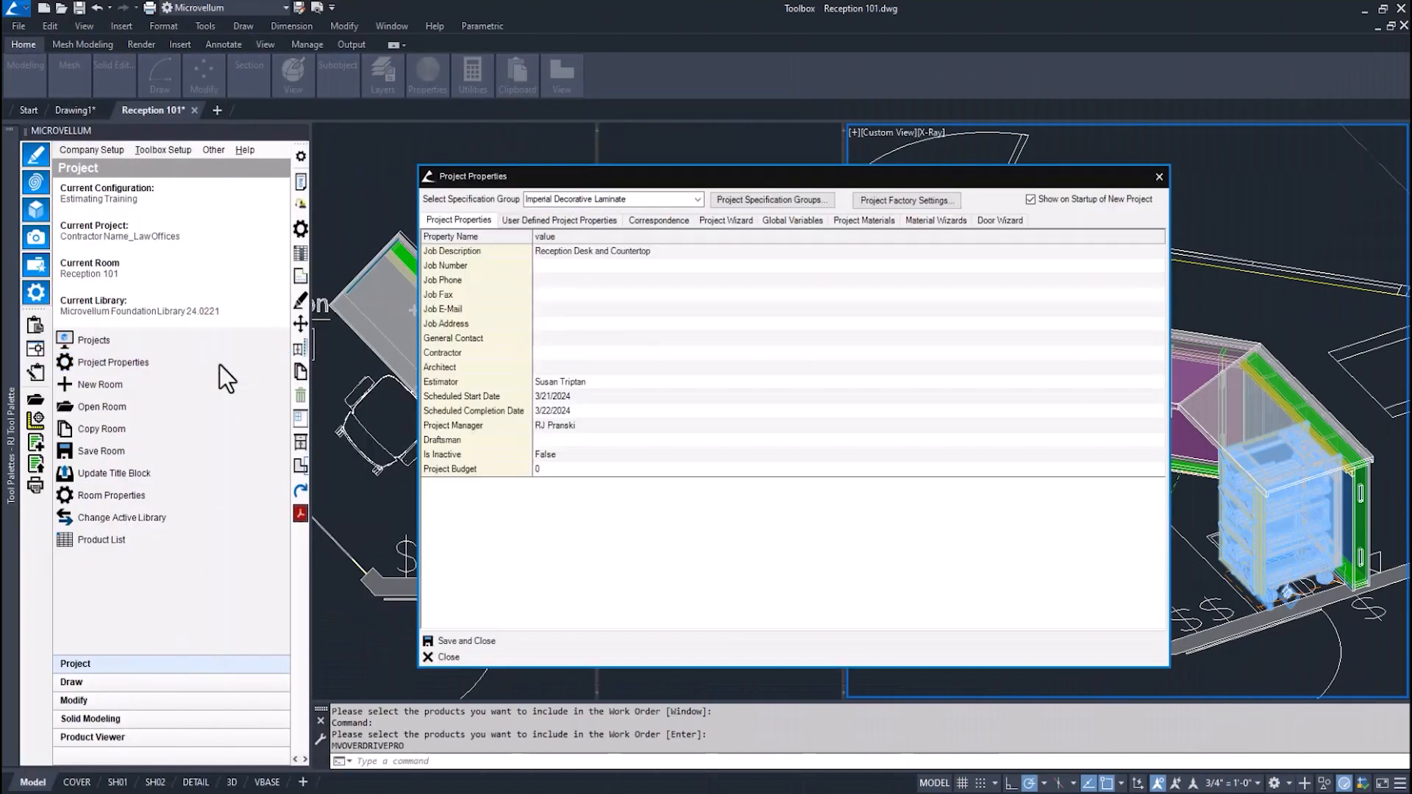
left_click(545, 339)
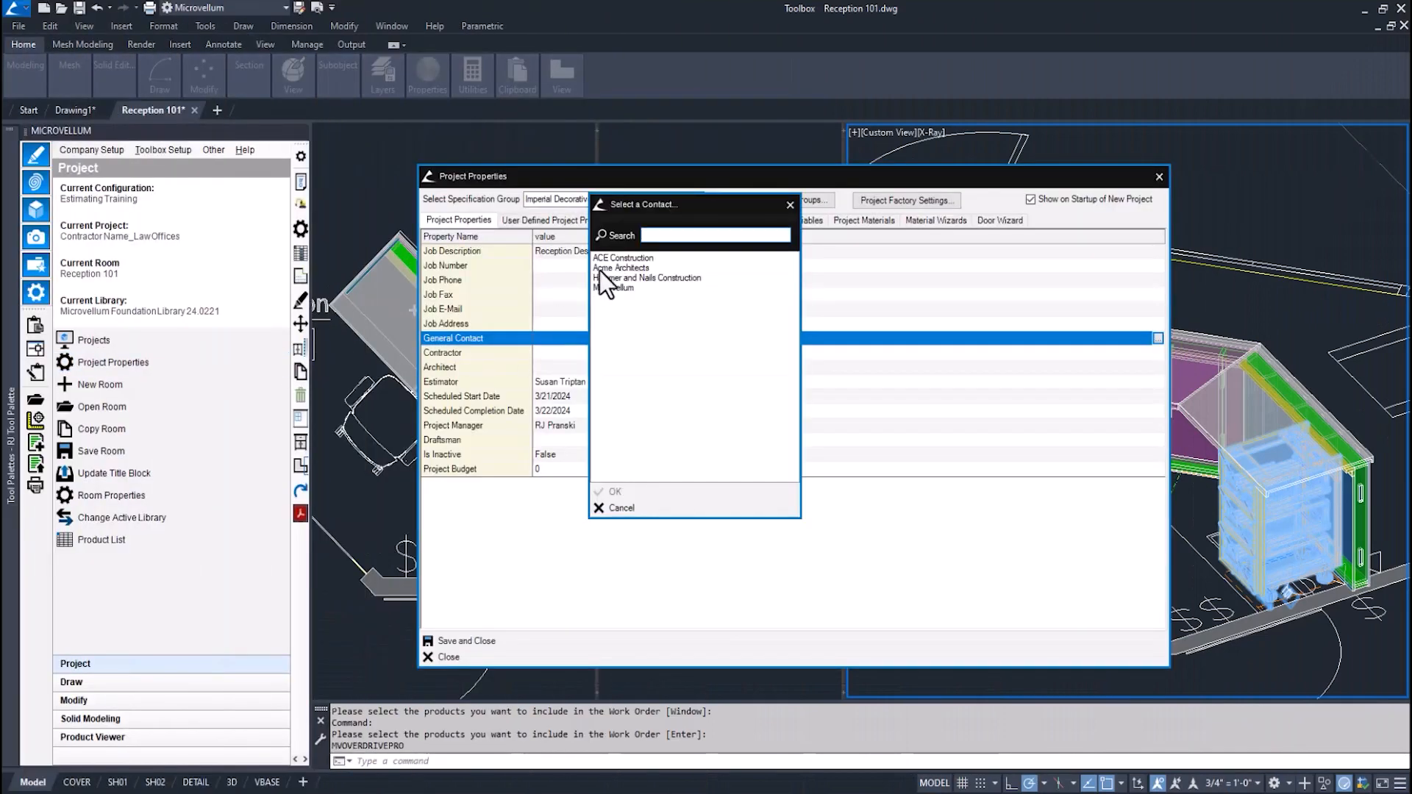
left_click(614, 257)
left_click(612, 491)
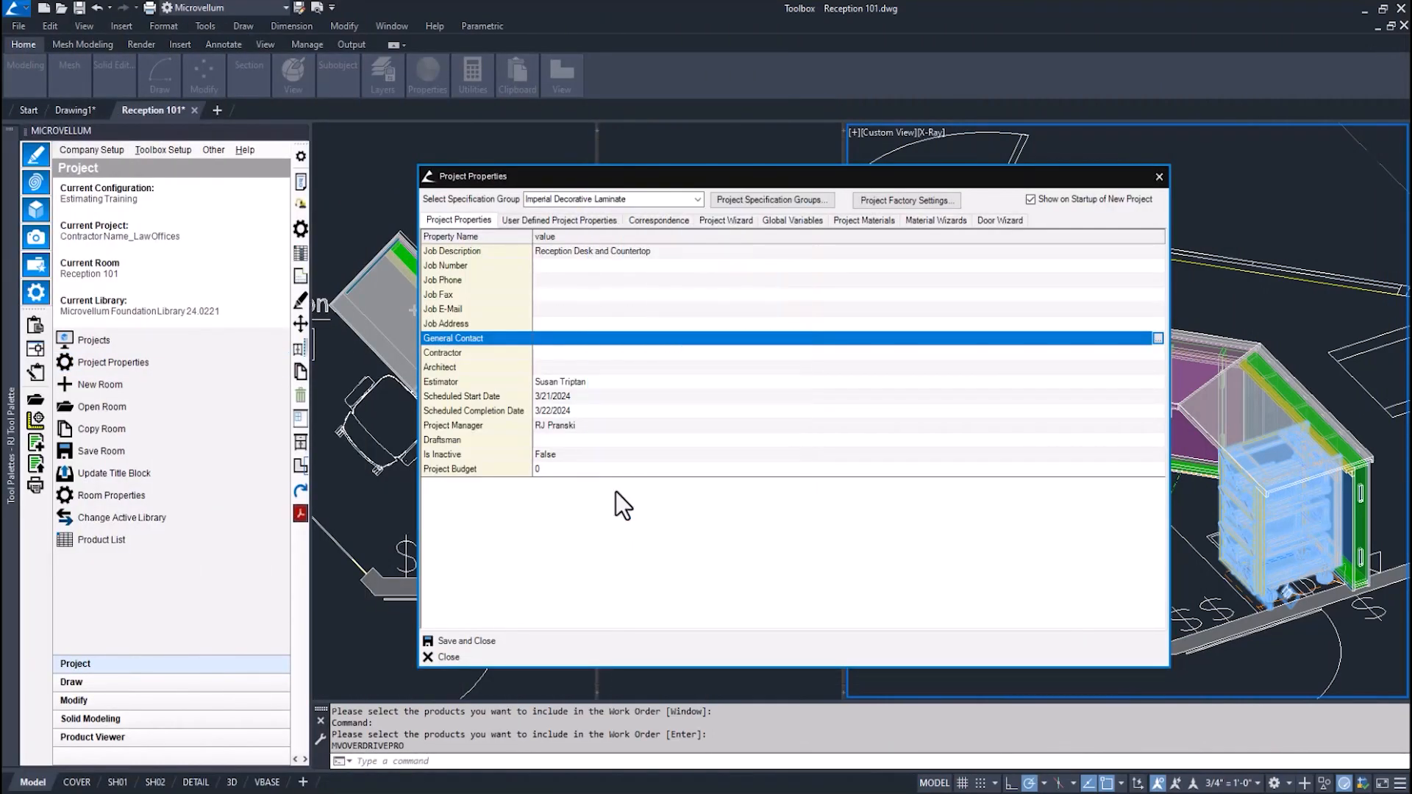
left_click(466, 640)
- Open the ACE Construction company record in the general contacts and view its contacts
left_click(91, 149)
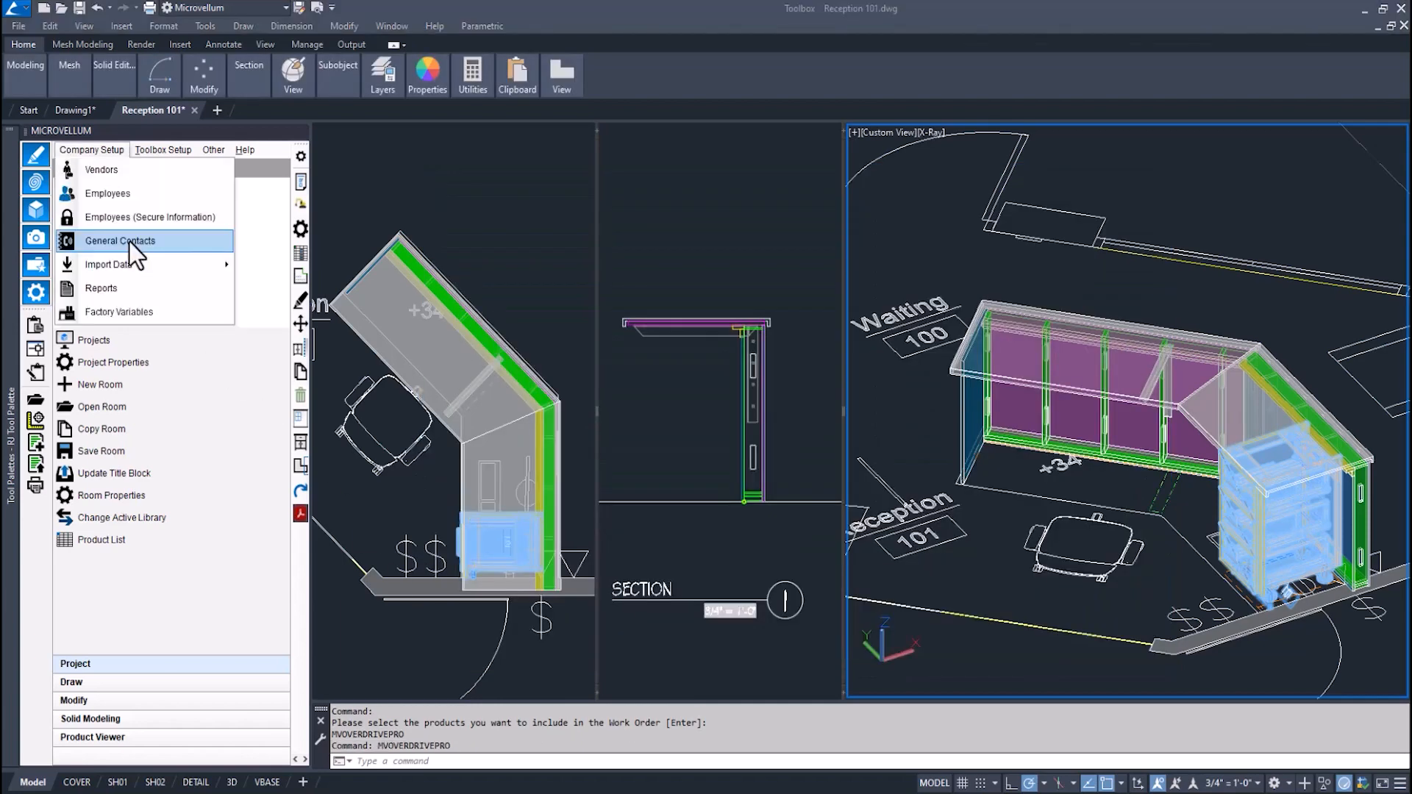
left_click(130, 241)
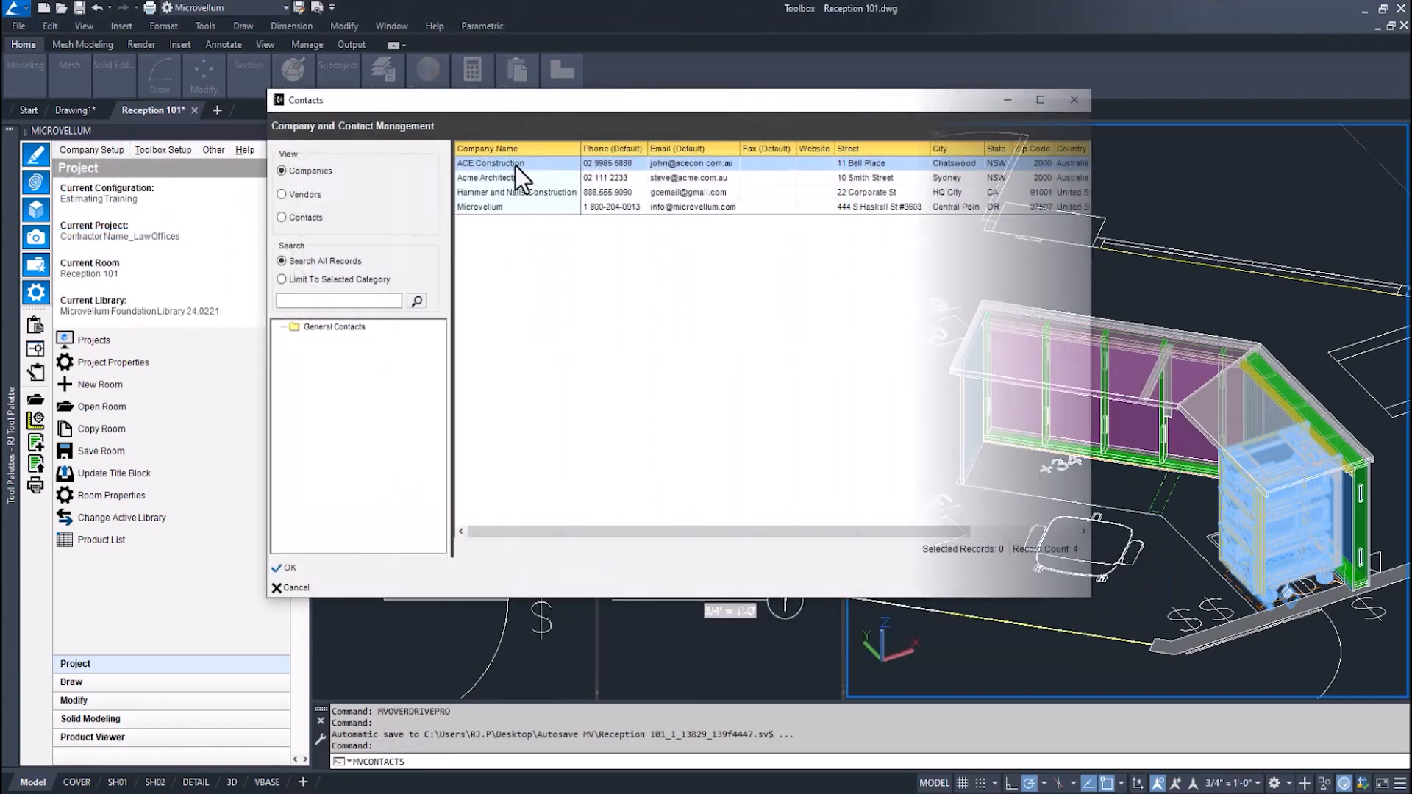
double_click(515, 163)
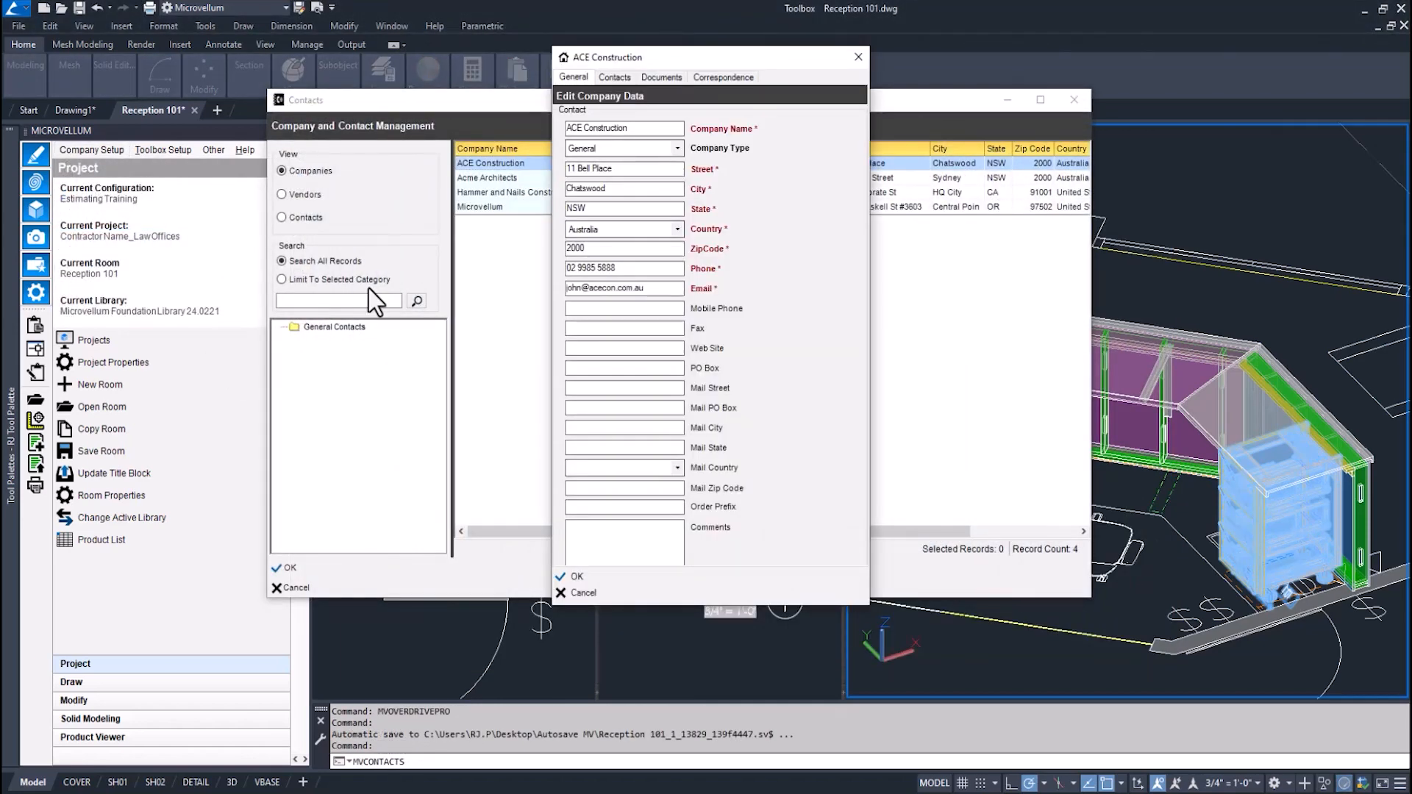
left_click(614, 77)
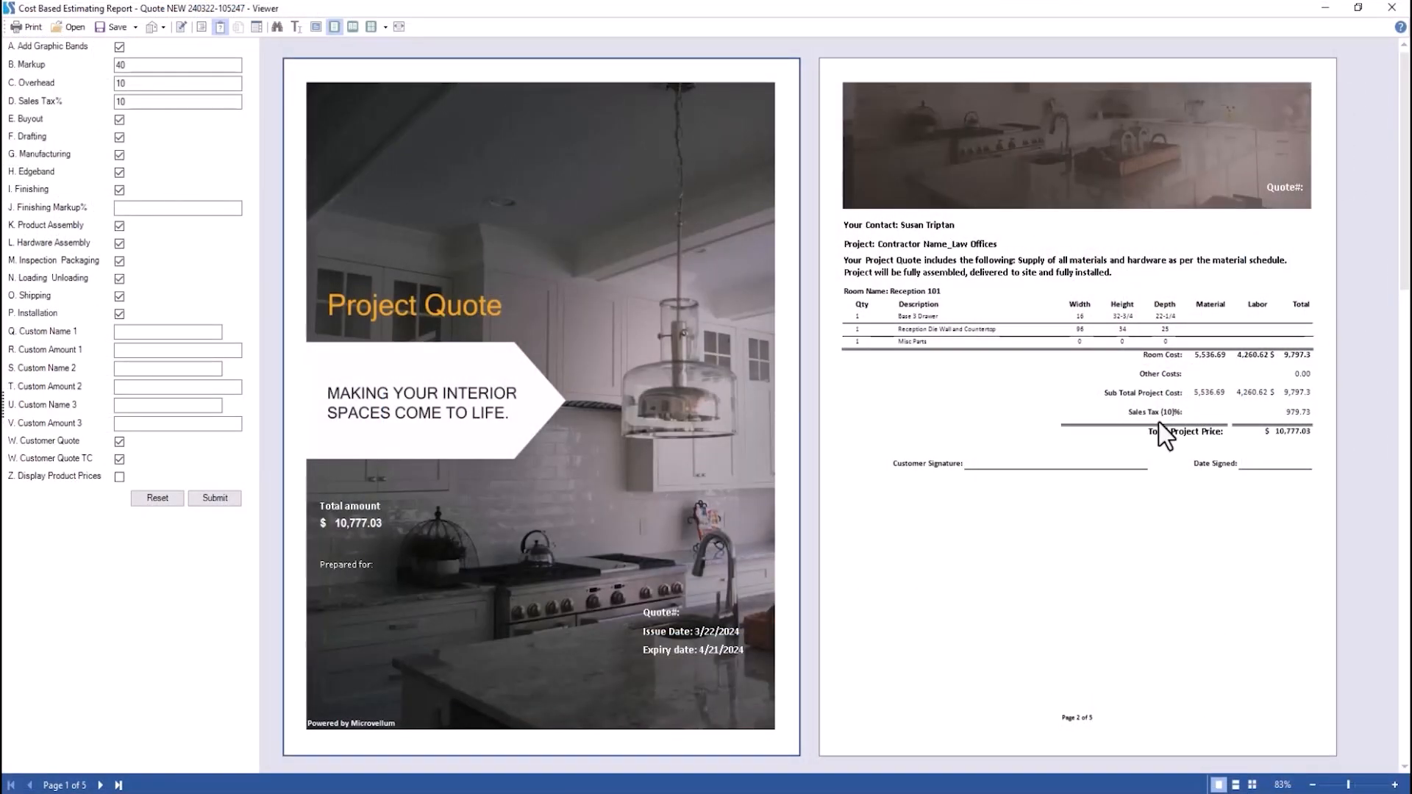
- Display product prices in the quote report, add a custom Expedited Fee of 500, and regenerate the report
left_click(120, 476)
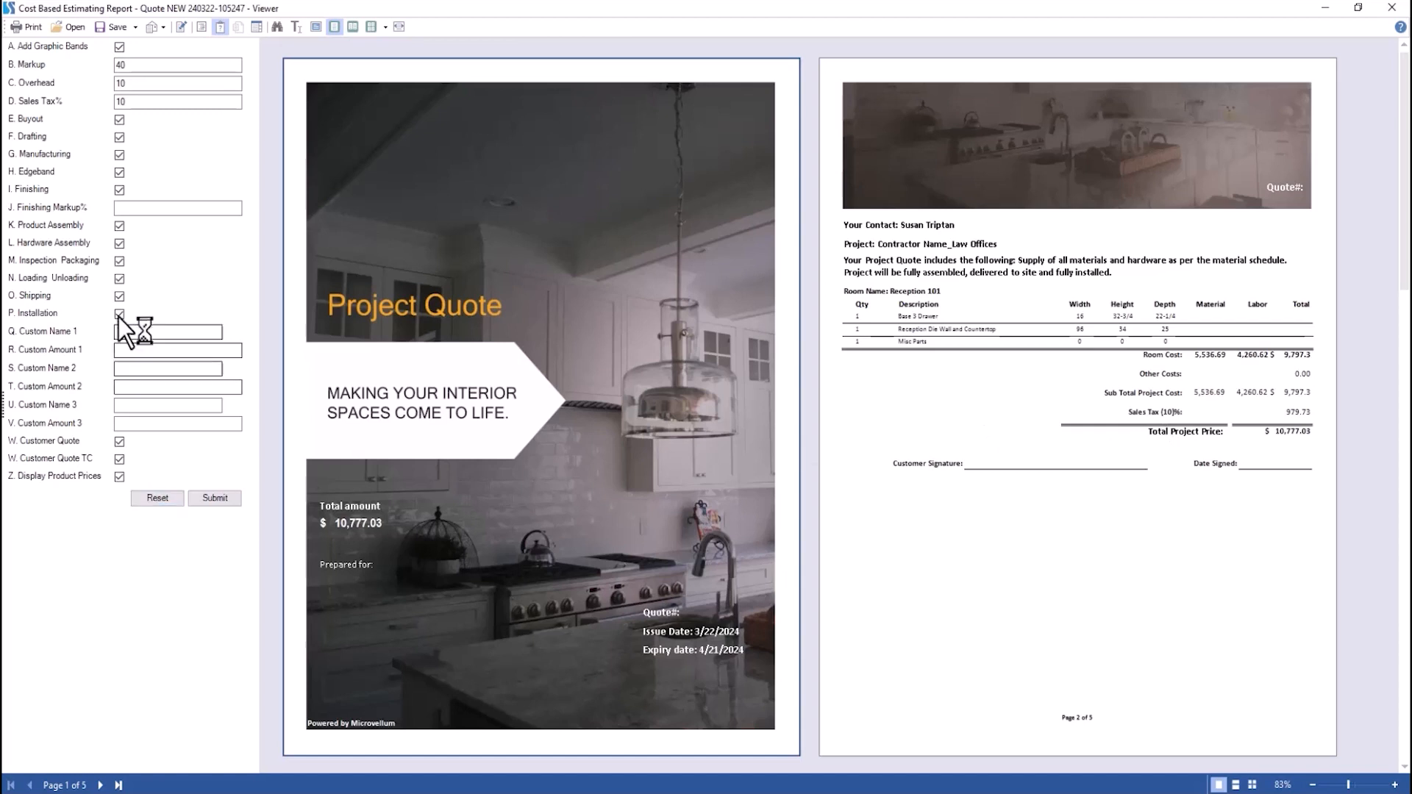
left_click(169, 333)
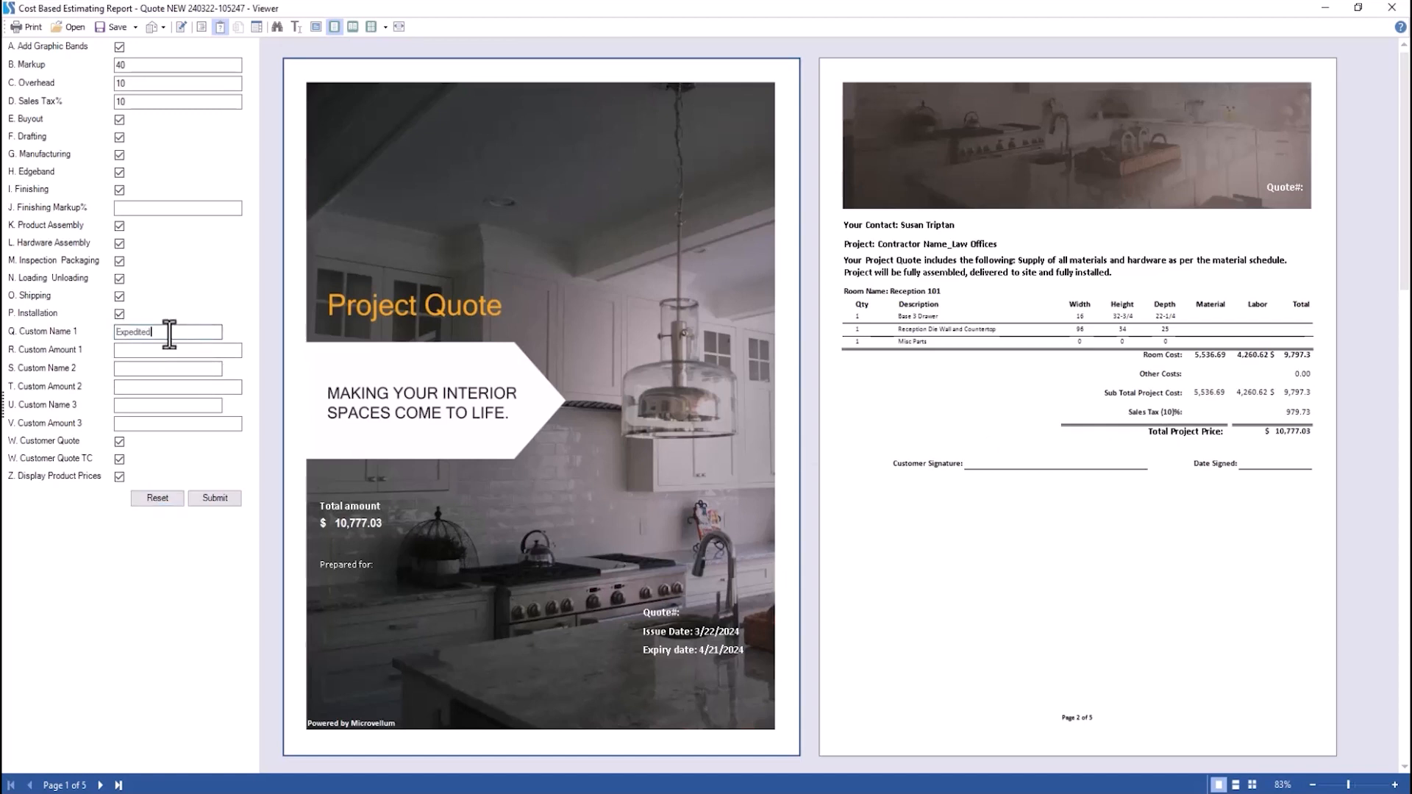
left_click(137, 351)
left_click(211, 499)
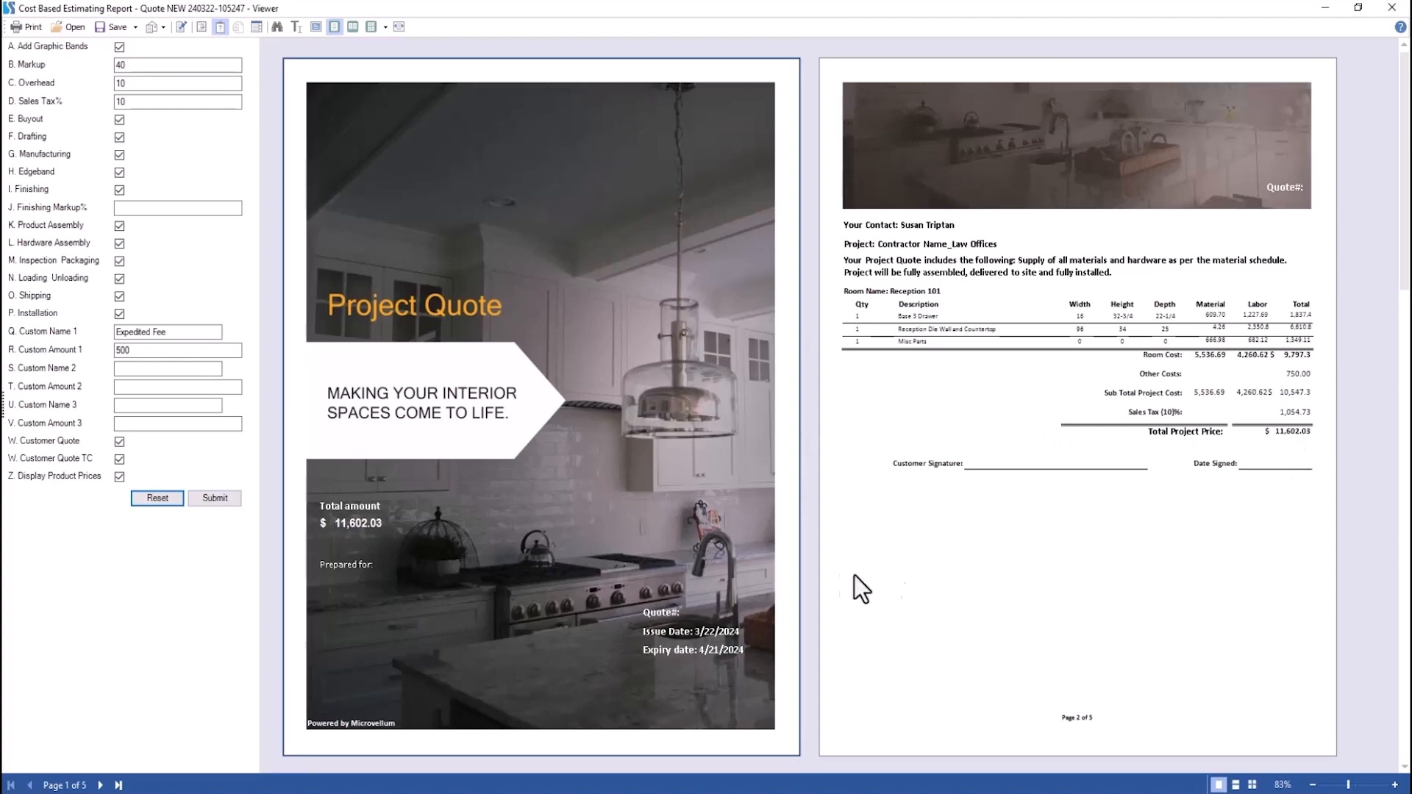
- Append "EDIT AS NEEDED!!!!!!!!!!!!!!" to the INTRODUCTION heading of the quote's terms and conditions in the report designer, and close the designer
scroll(854, 575, "down", 10)
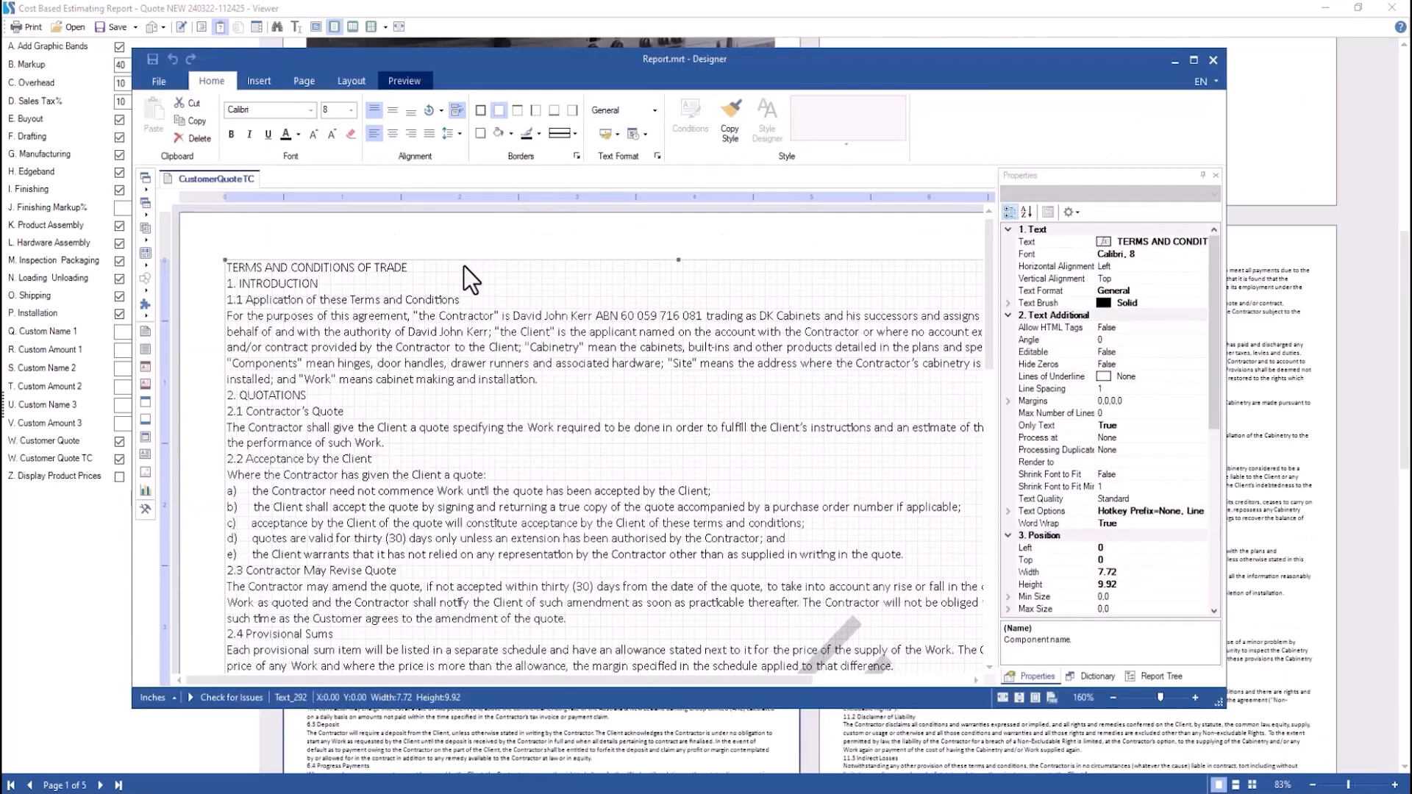
double_click(466, 268)
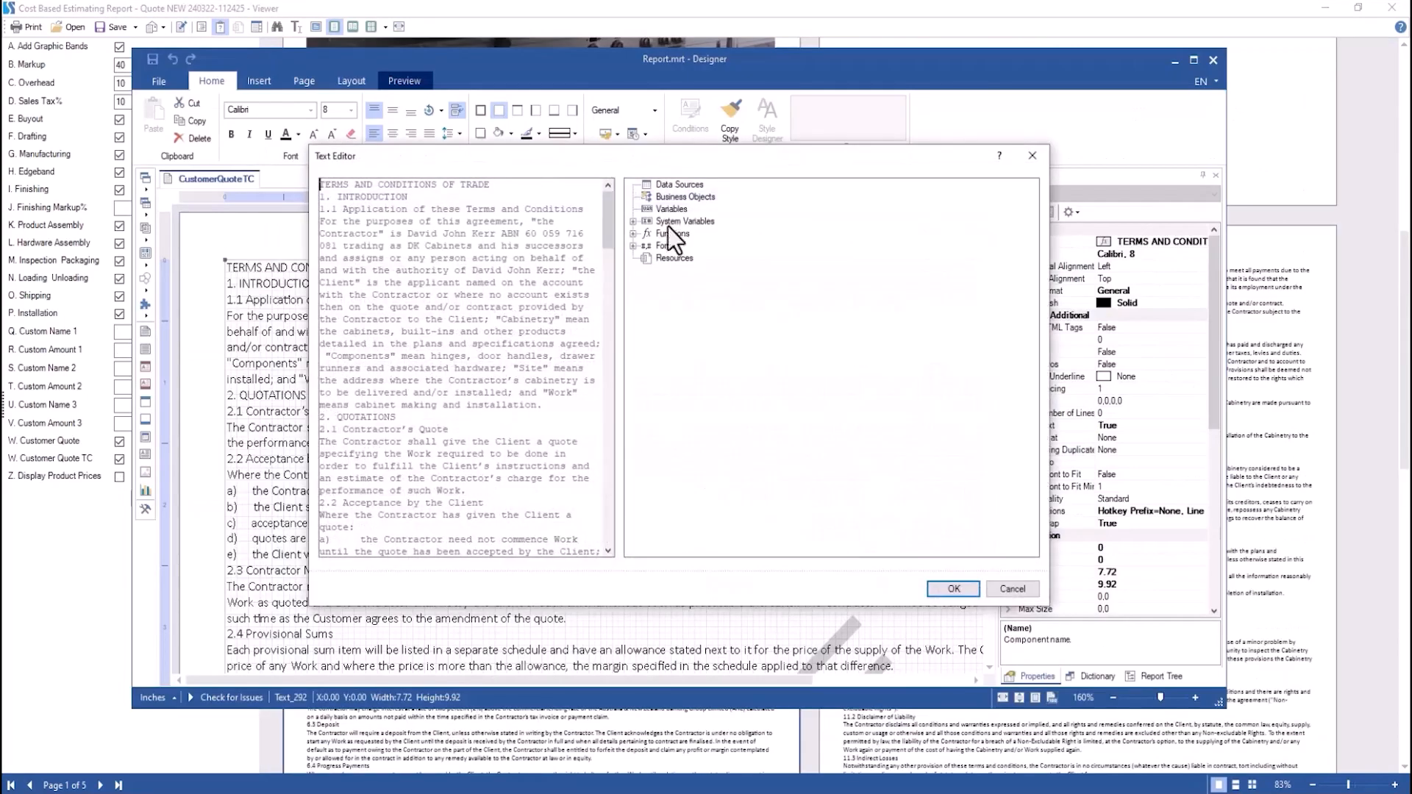
left_click(446, 197)
type("EDIT AS NEEDED!!!!!!!!!!!!!!")
left_click(952, 589)
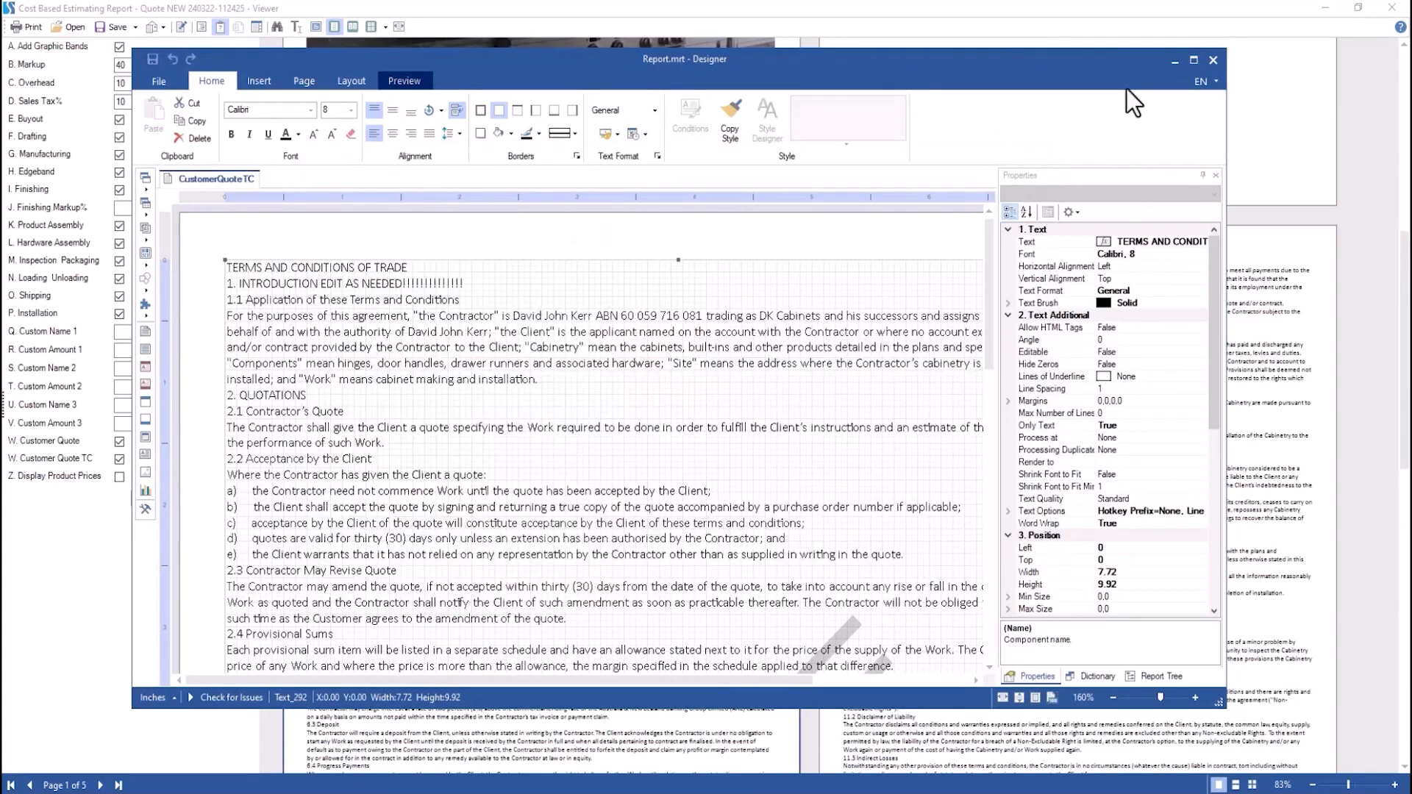
left_click(1214, 60)
- Examine the edited terms and conditions page up close and close the report preview
left_click(1395, 784)
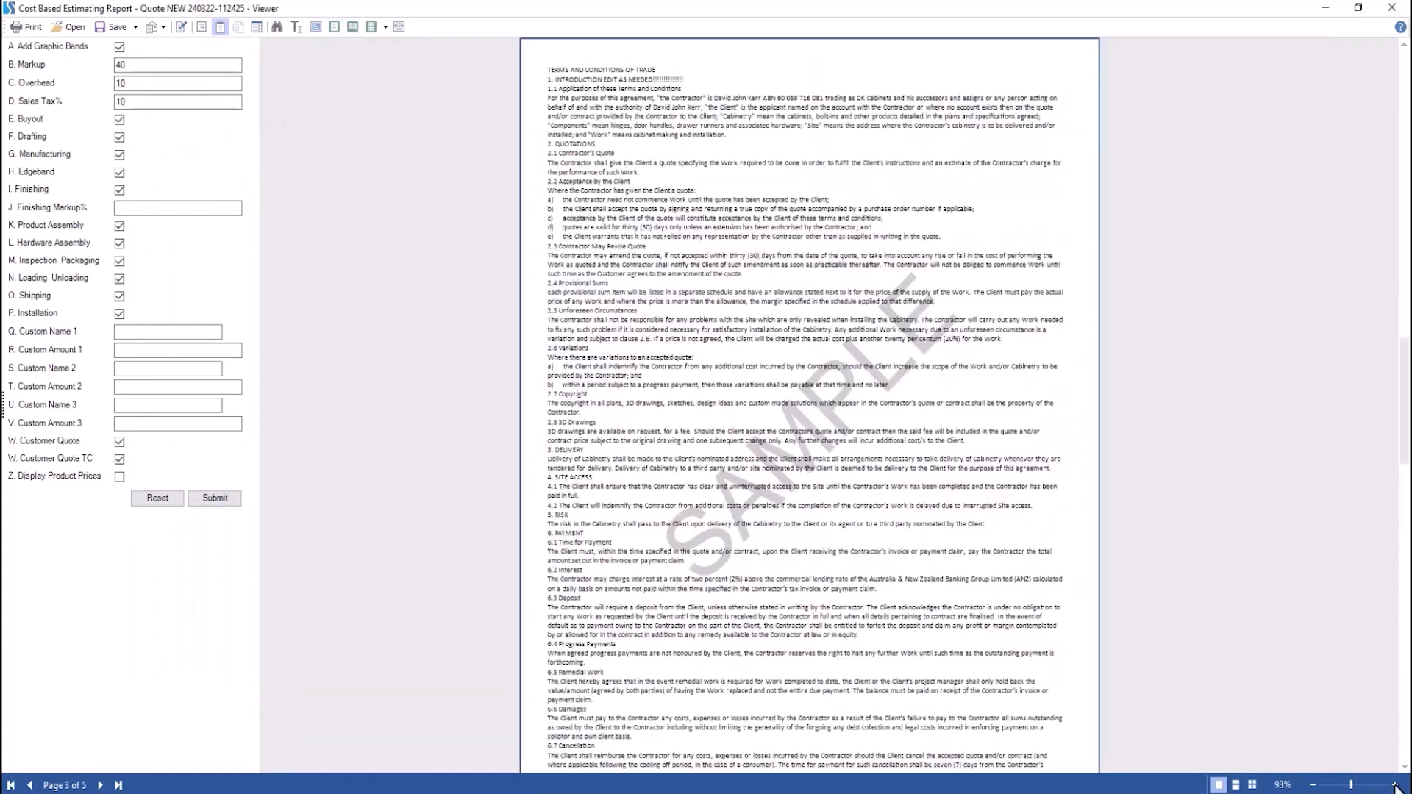
left_click(1395, 785)
left_click(1395, 785)
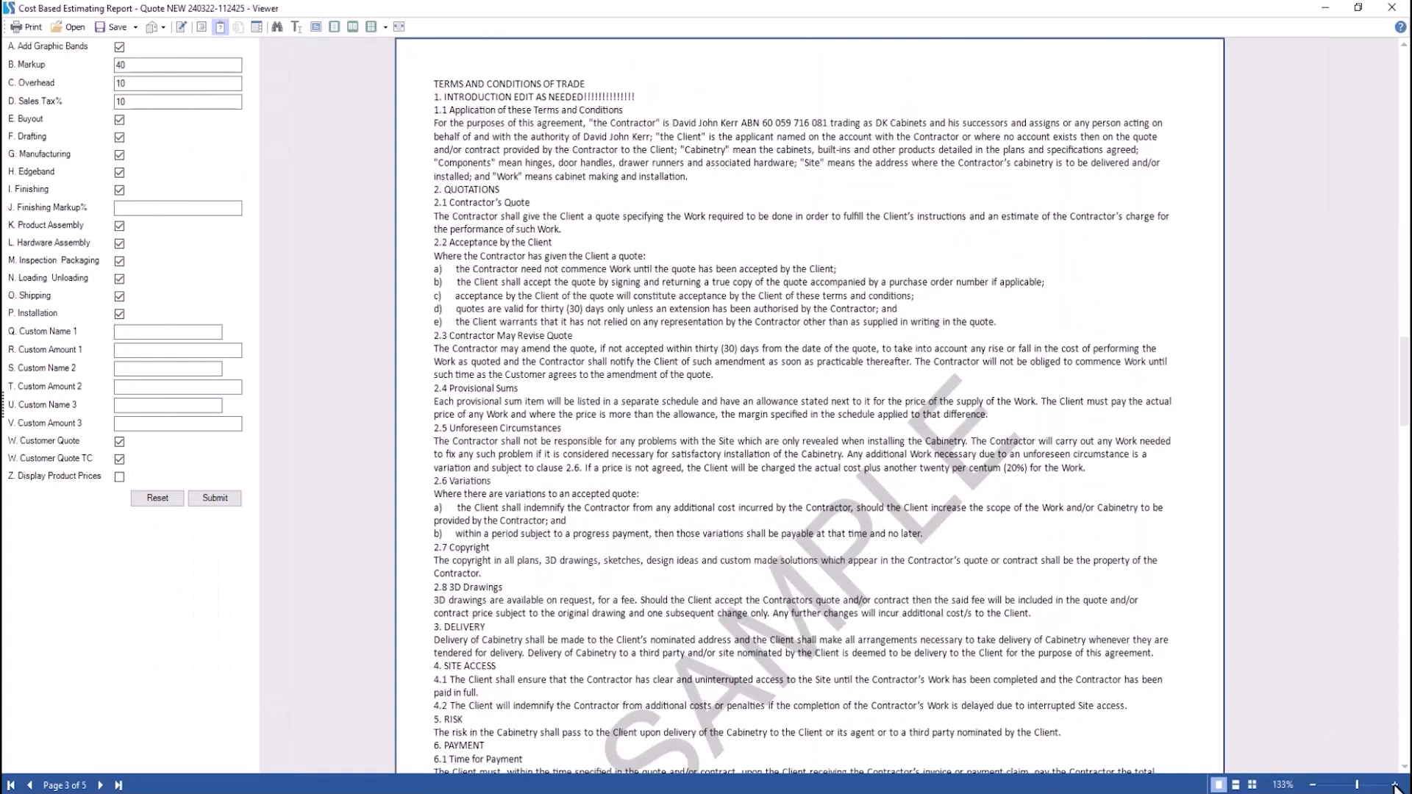
left_click(1392, 7)
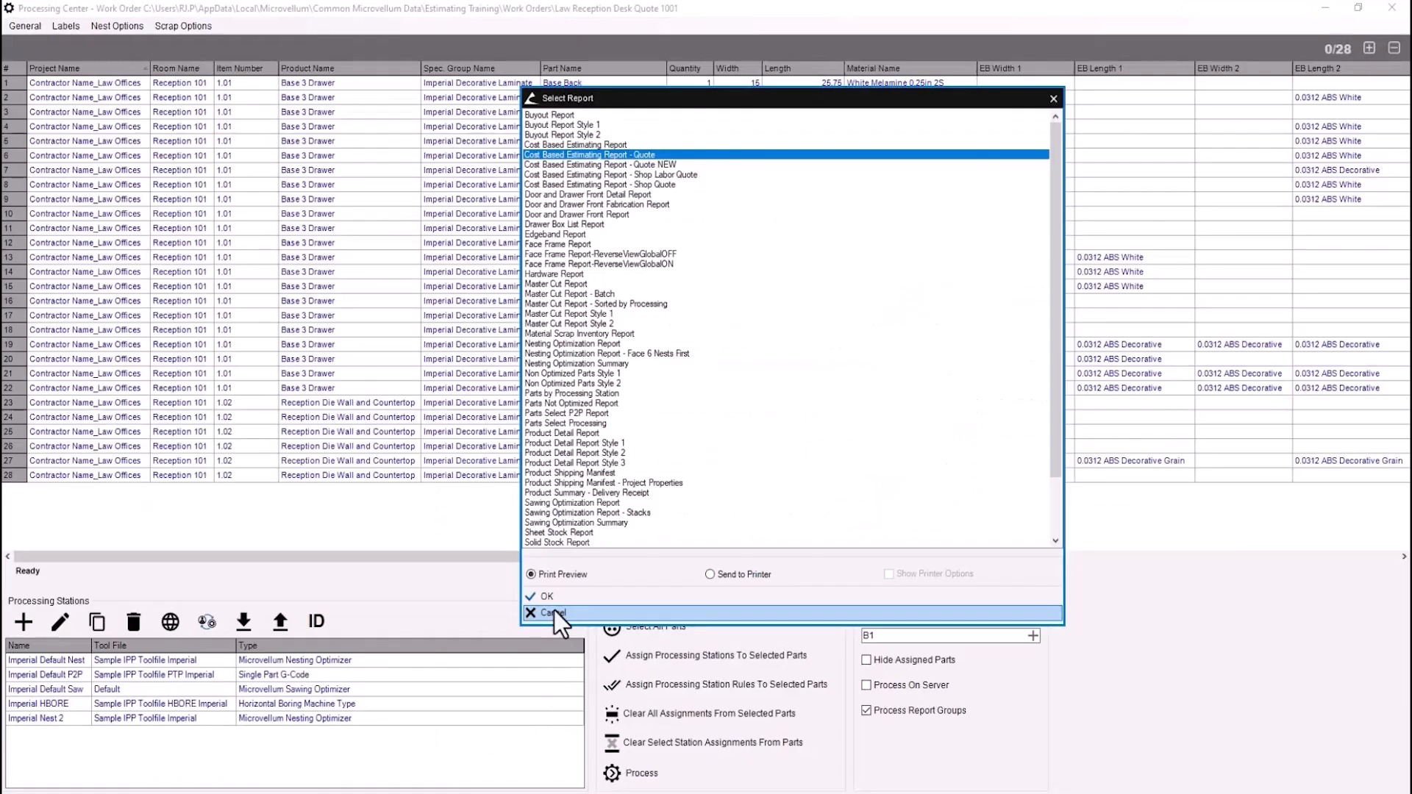